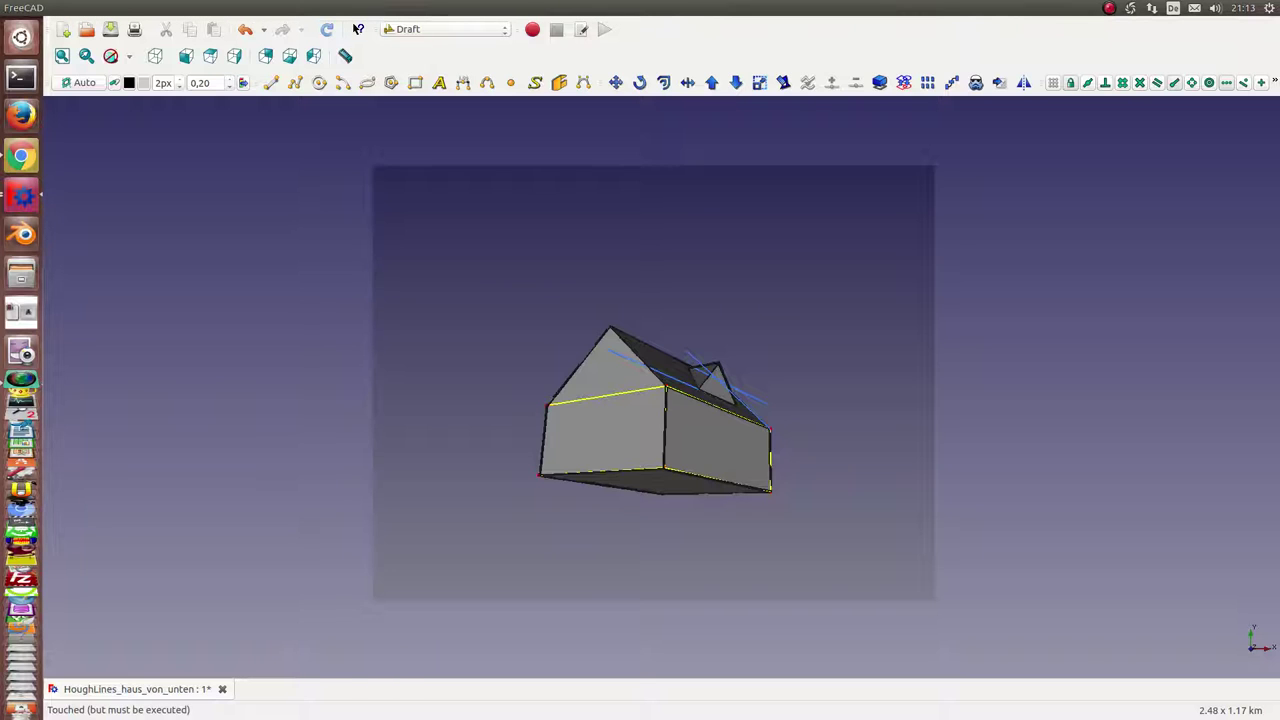
# Create a new empty Model1 document next to the house model.
pyautogui.hotkey('ctrl', 'n')
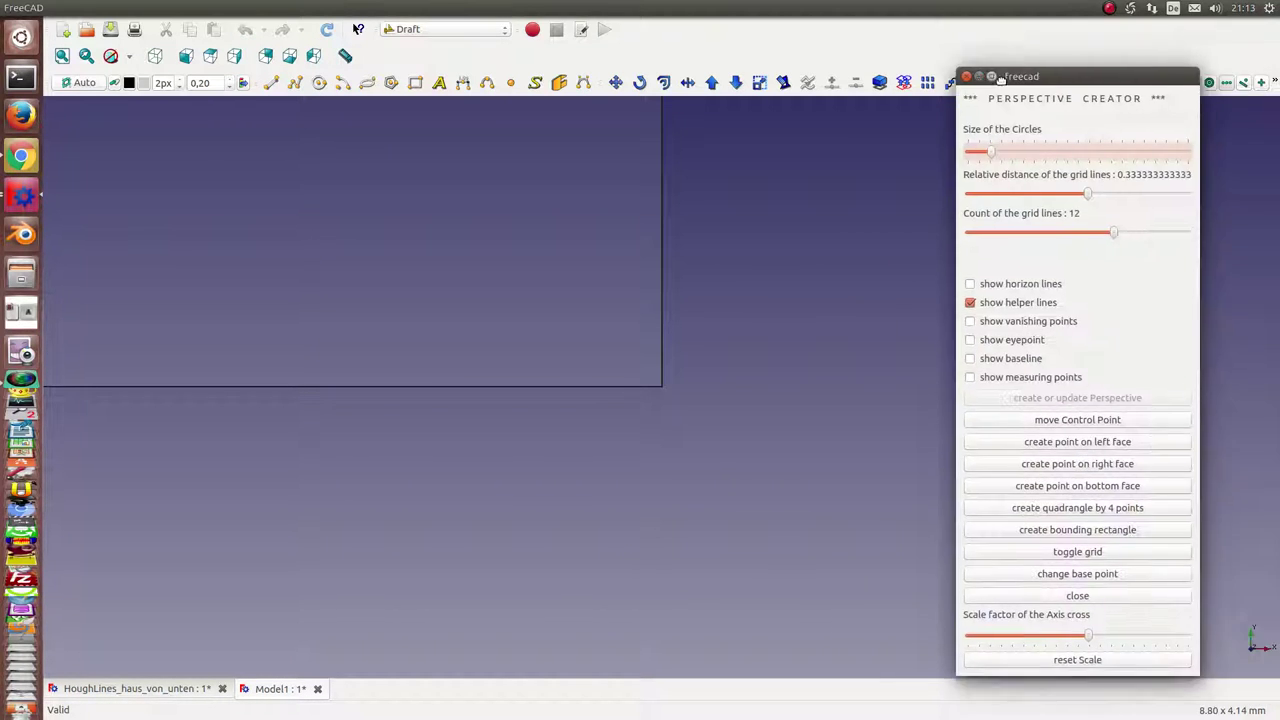
# Fit the whole page in the view, then close the extra house model view that opened.
pyautogui.click(62, 57)
pyautogui.moveTo(109, 7)
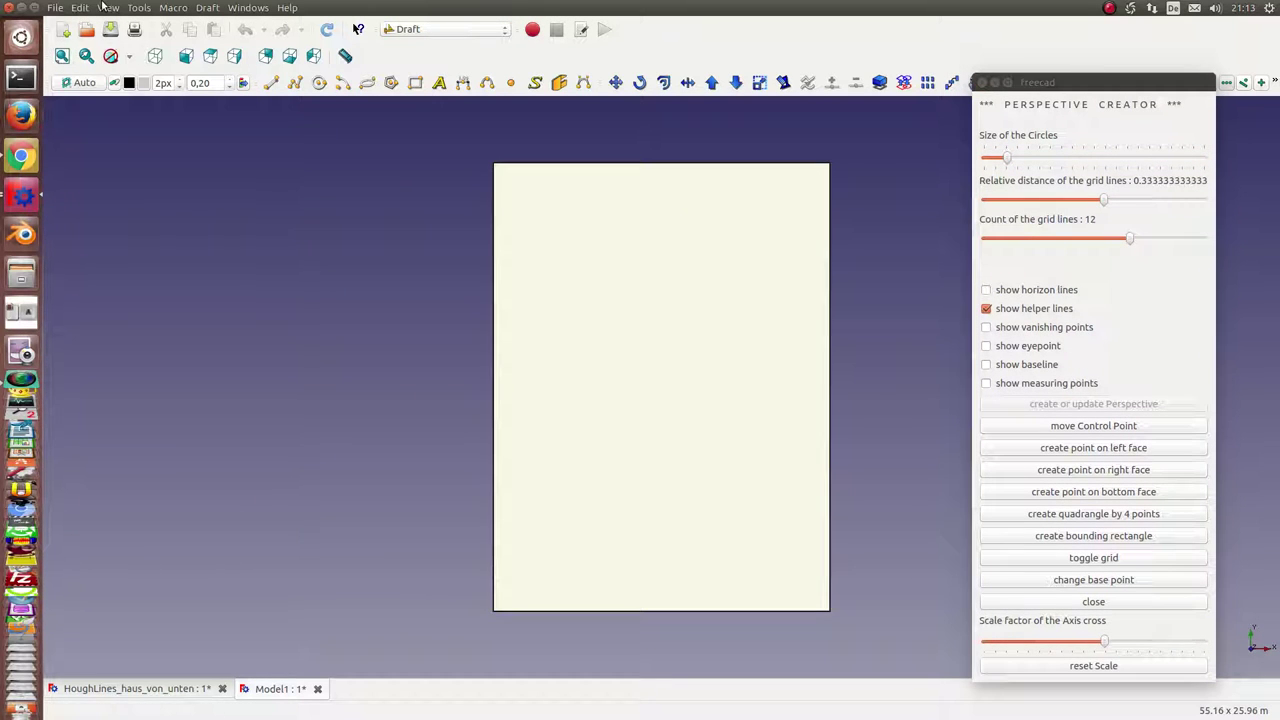
pyautogui.click(80, 8)
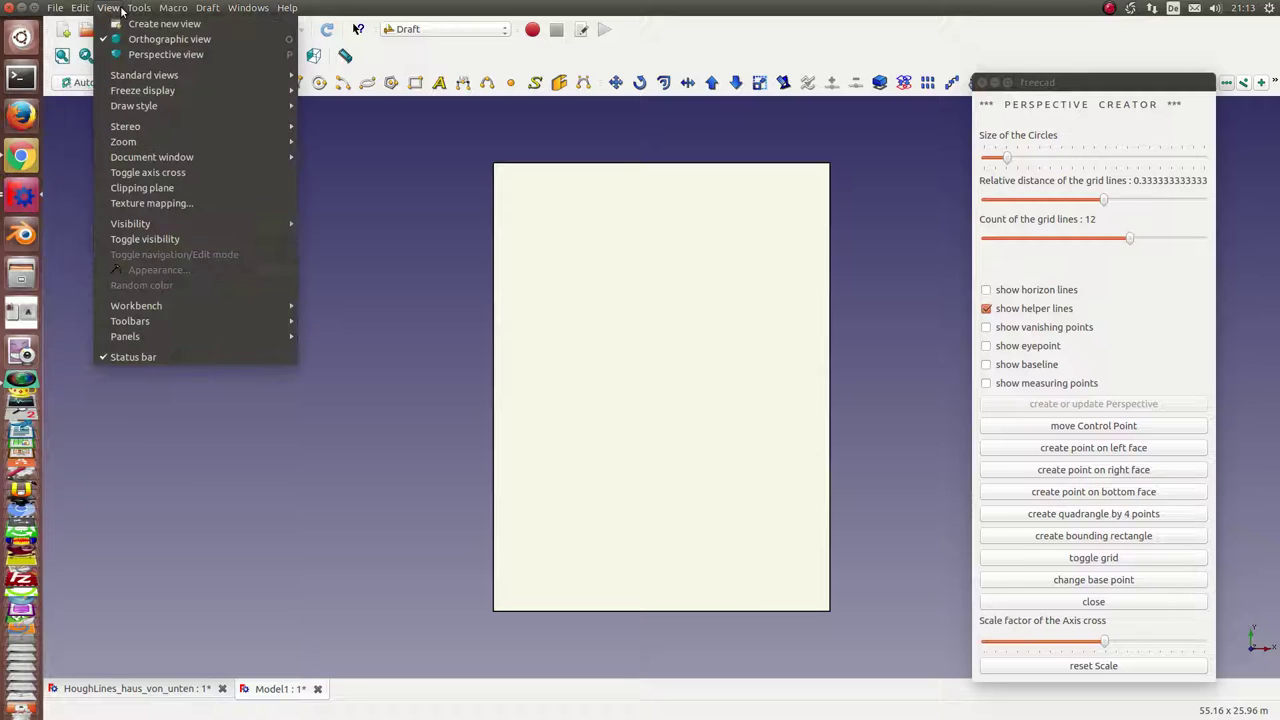
pyautogui.click(130, 25)
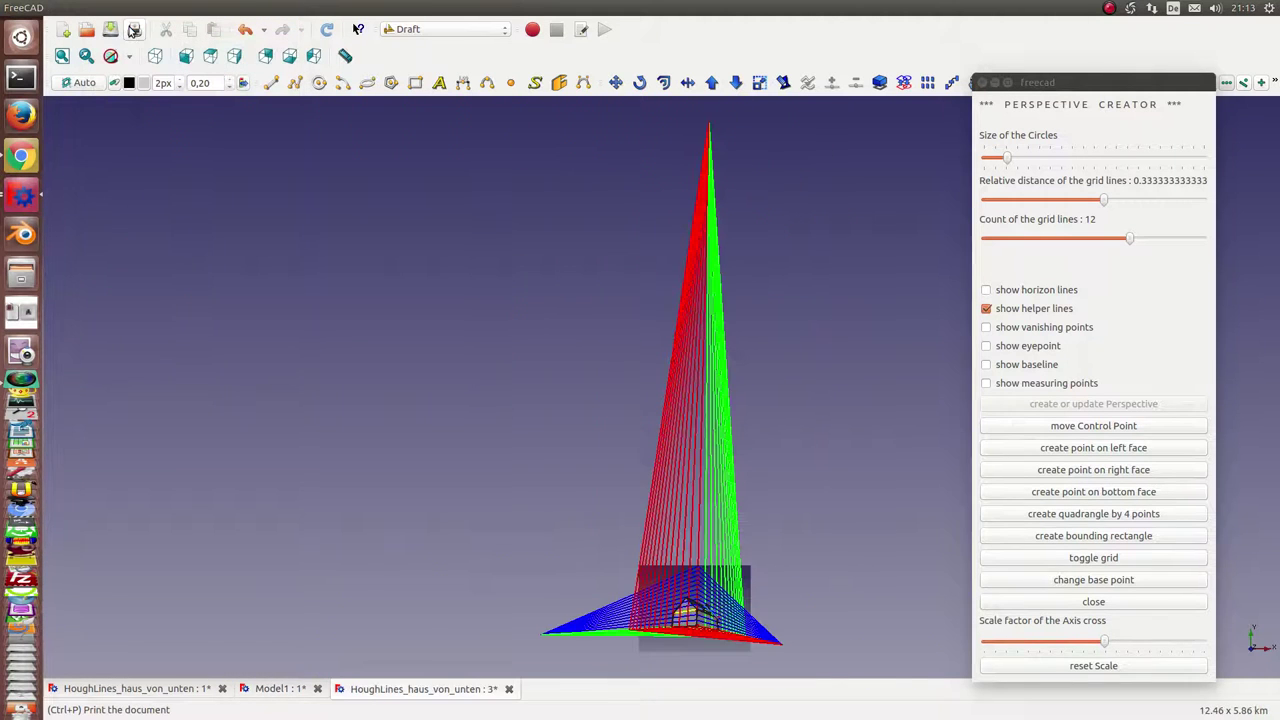
pyautogui.click(509, 690)
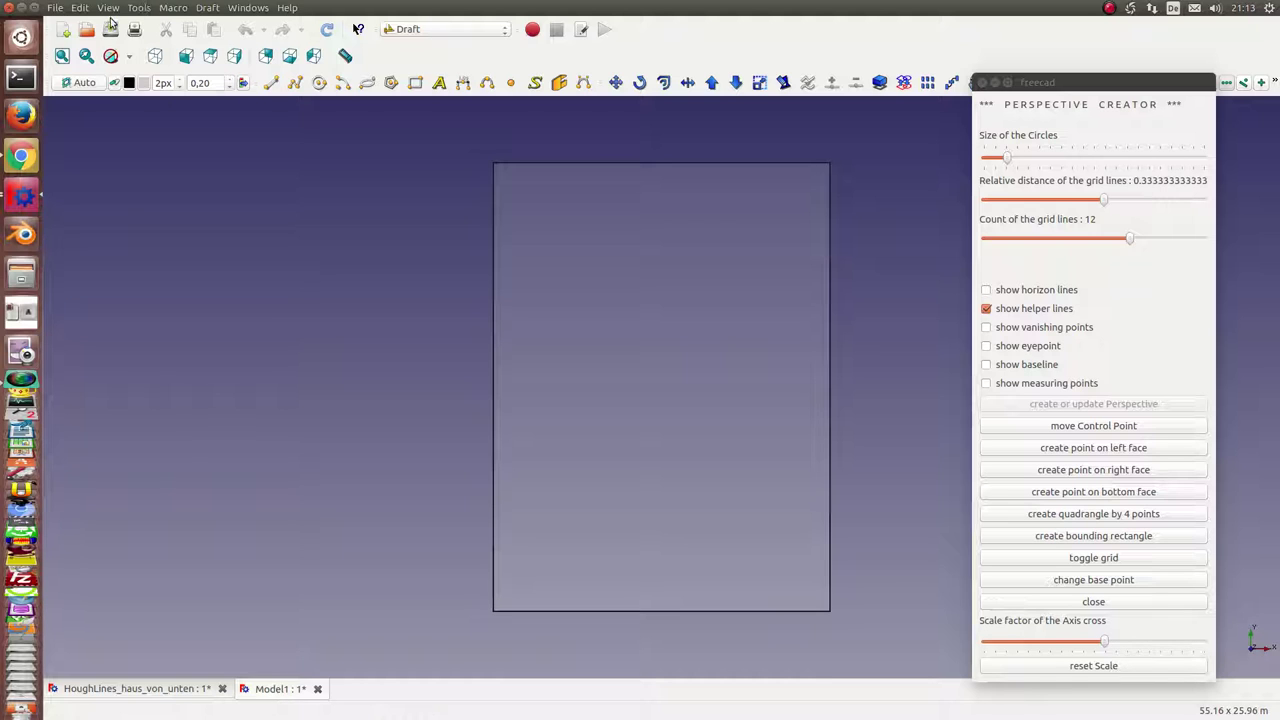
# Add second and third views of Model1 and detach the house model view into its own window.
pyautogui.click(108, 7)
pyautogui.click(140, 23)
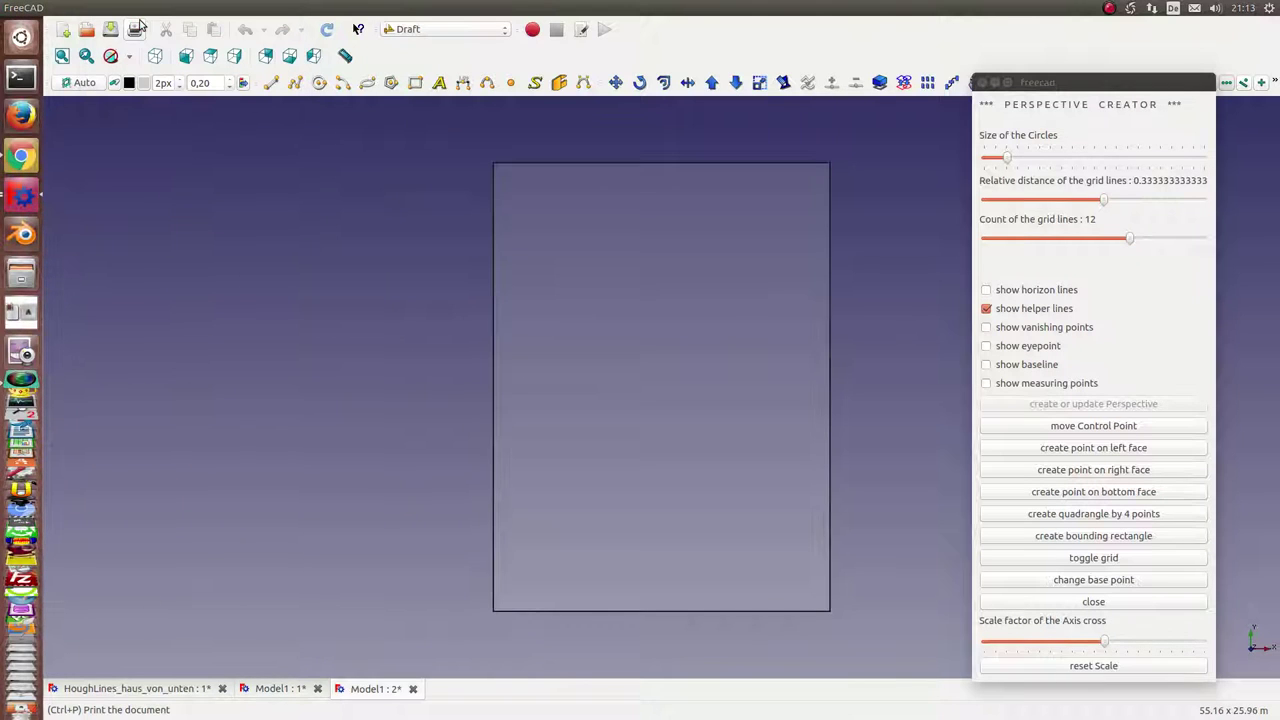
pyautogui.click(109, 8)
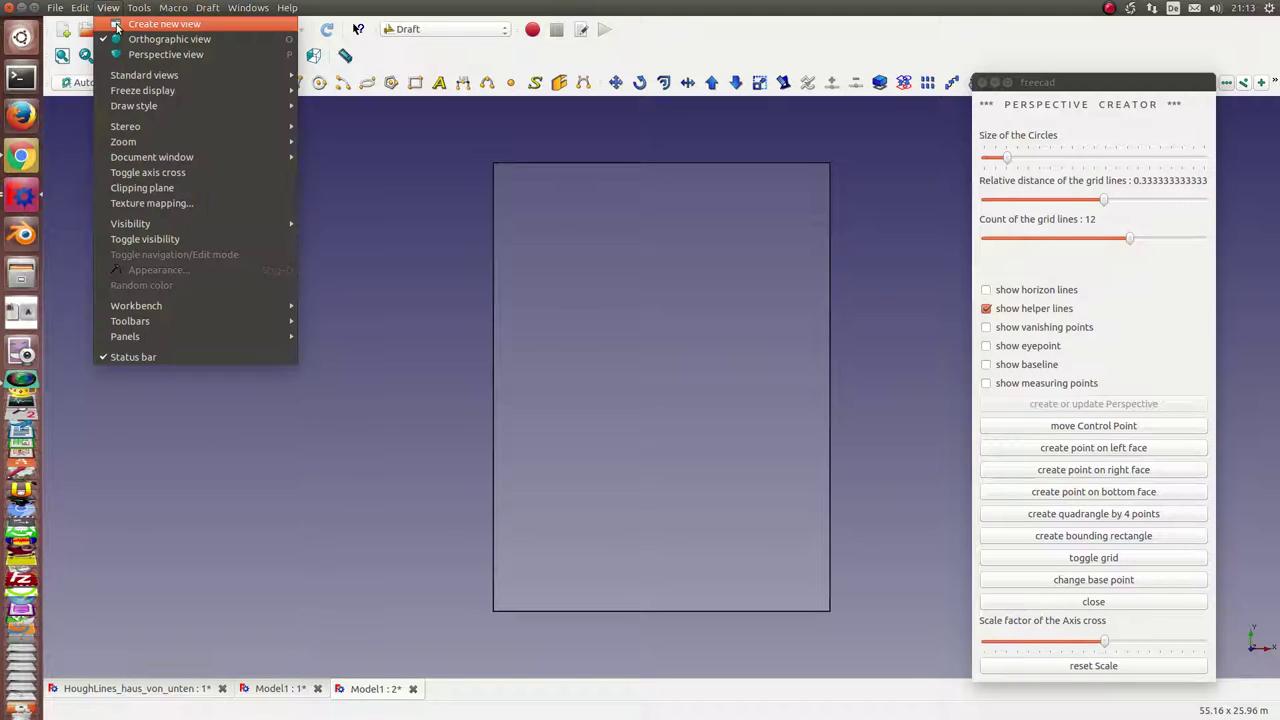
pyautogui.click(150, 23)
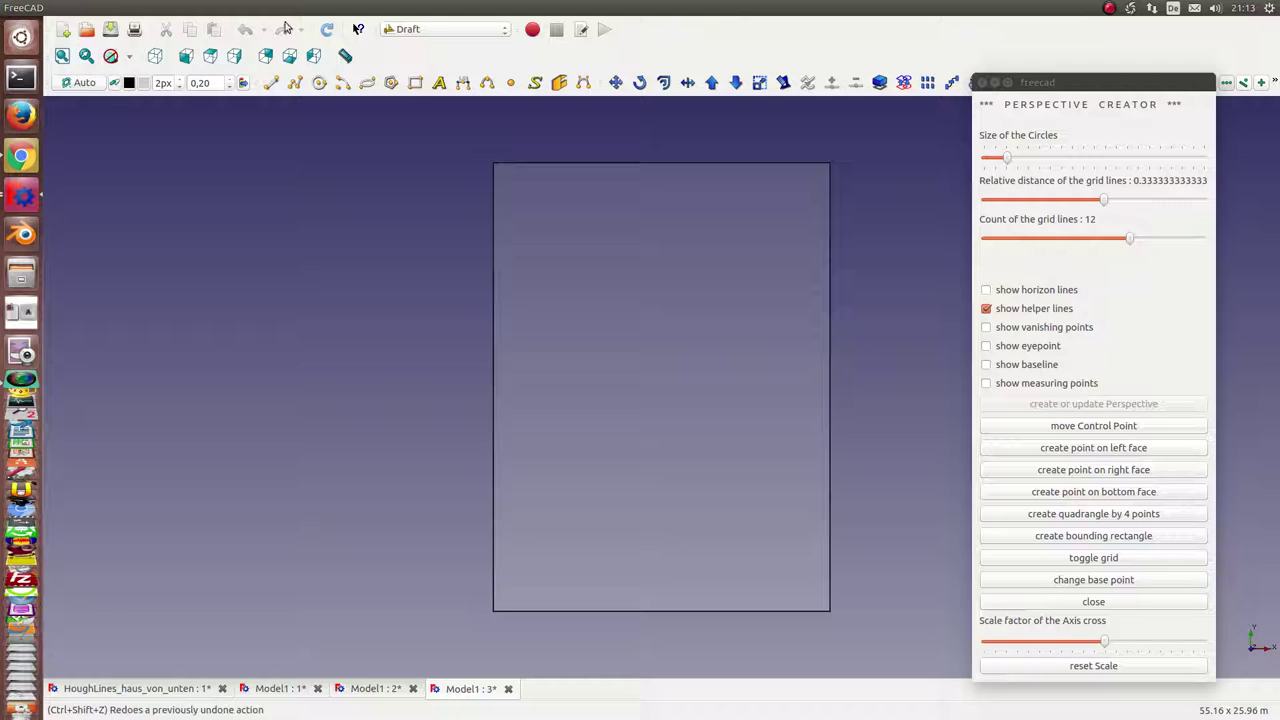
pyautogui.click(153, 689)
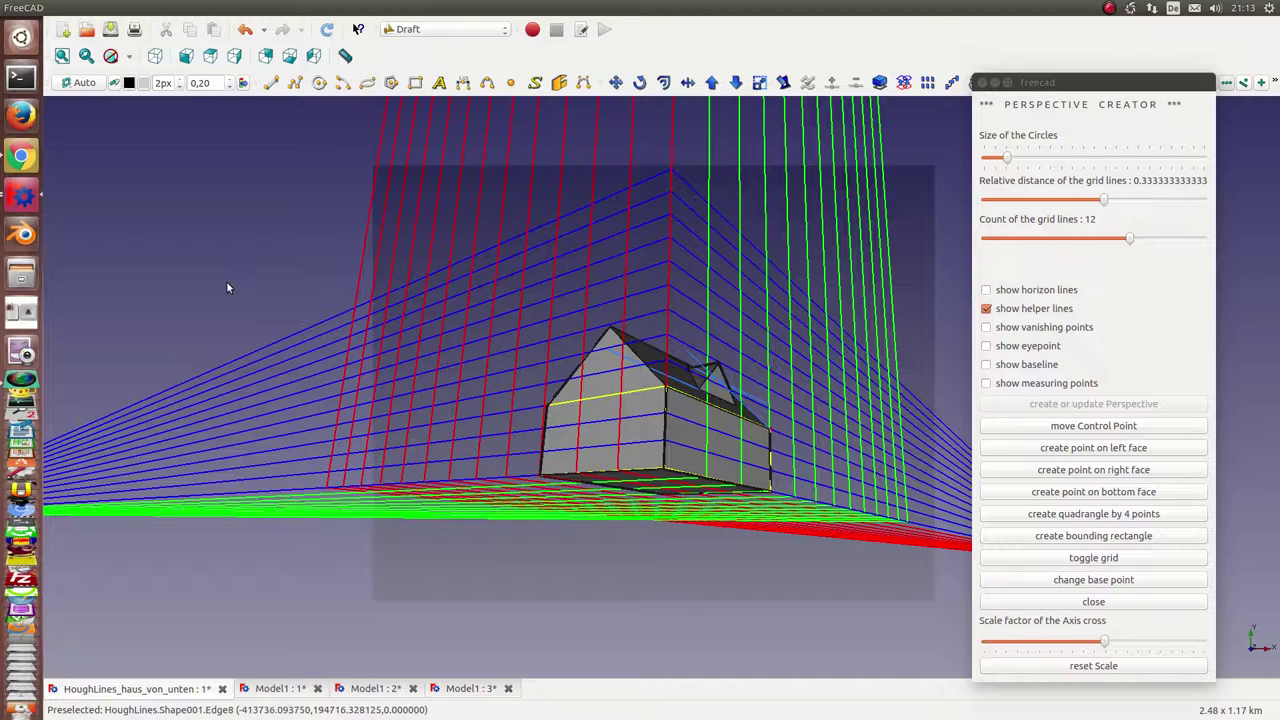
pyautogui.press('F11')
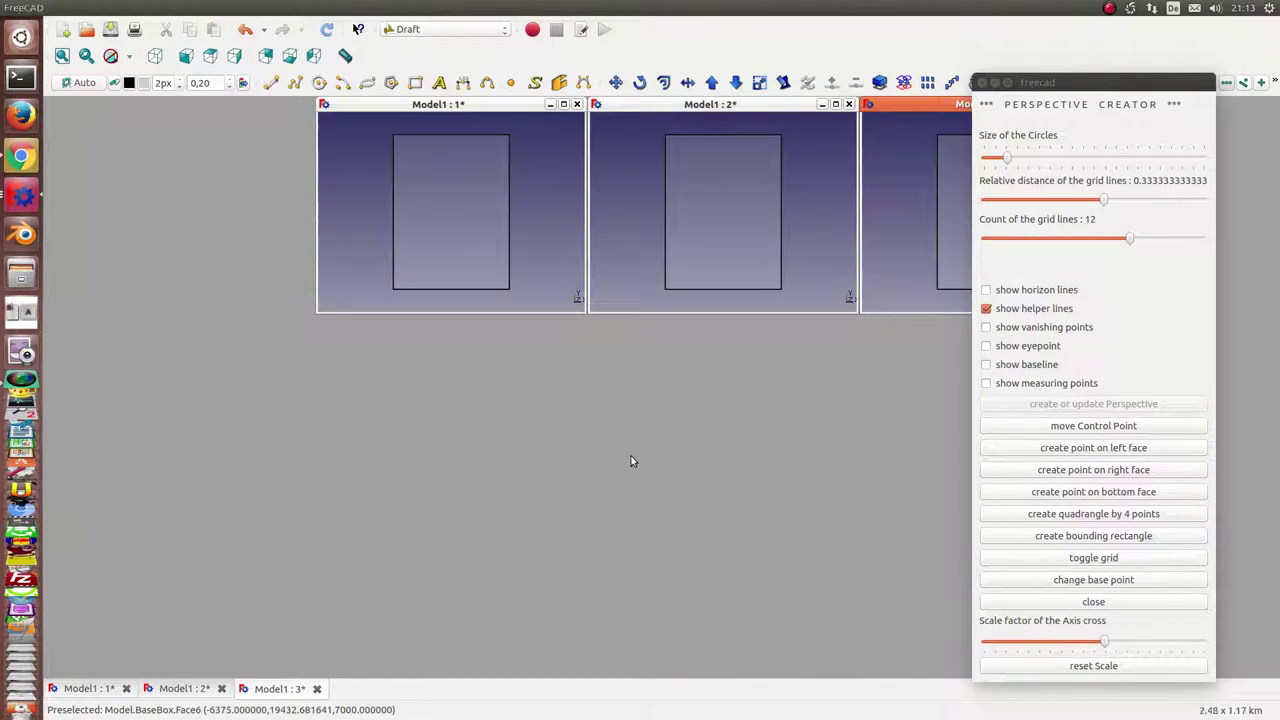
pyautogui.moveTo(240, 9)
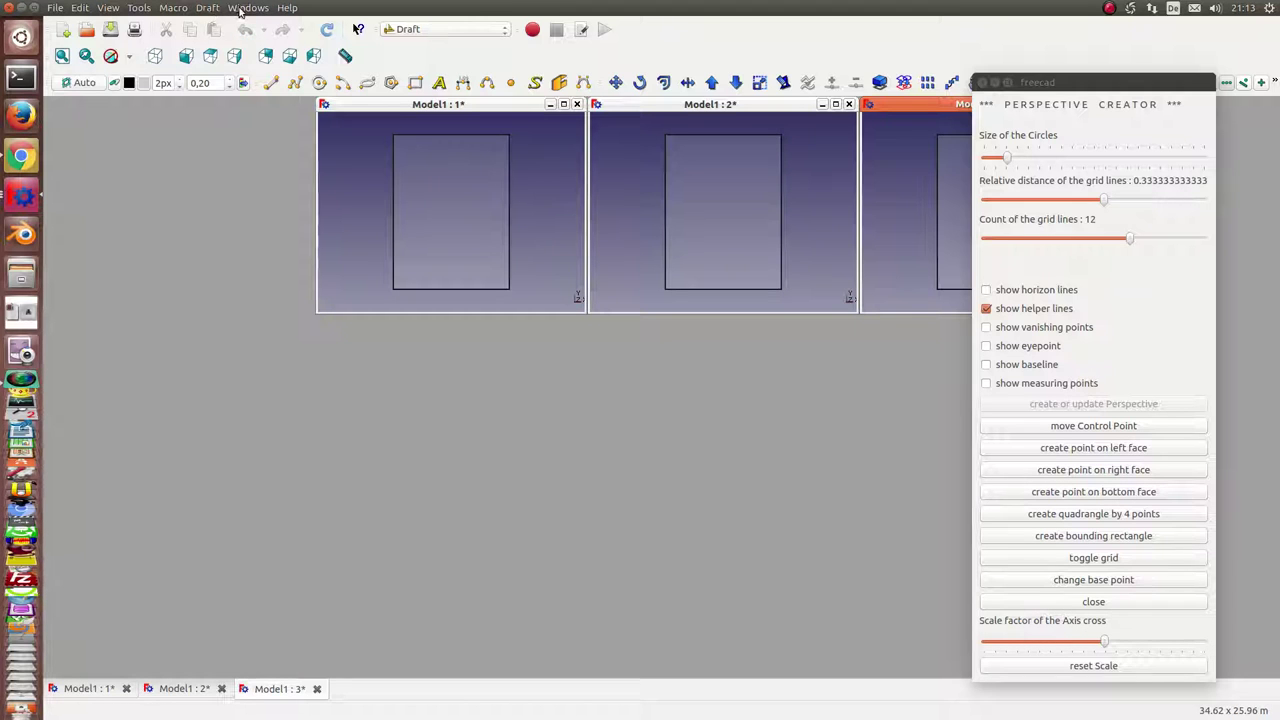
# Tile the three Model1 views and set the left view to isometric.
pyautogui.click(247, 8)
pyautogui.click(264, 58)
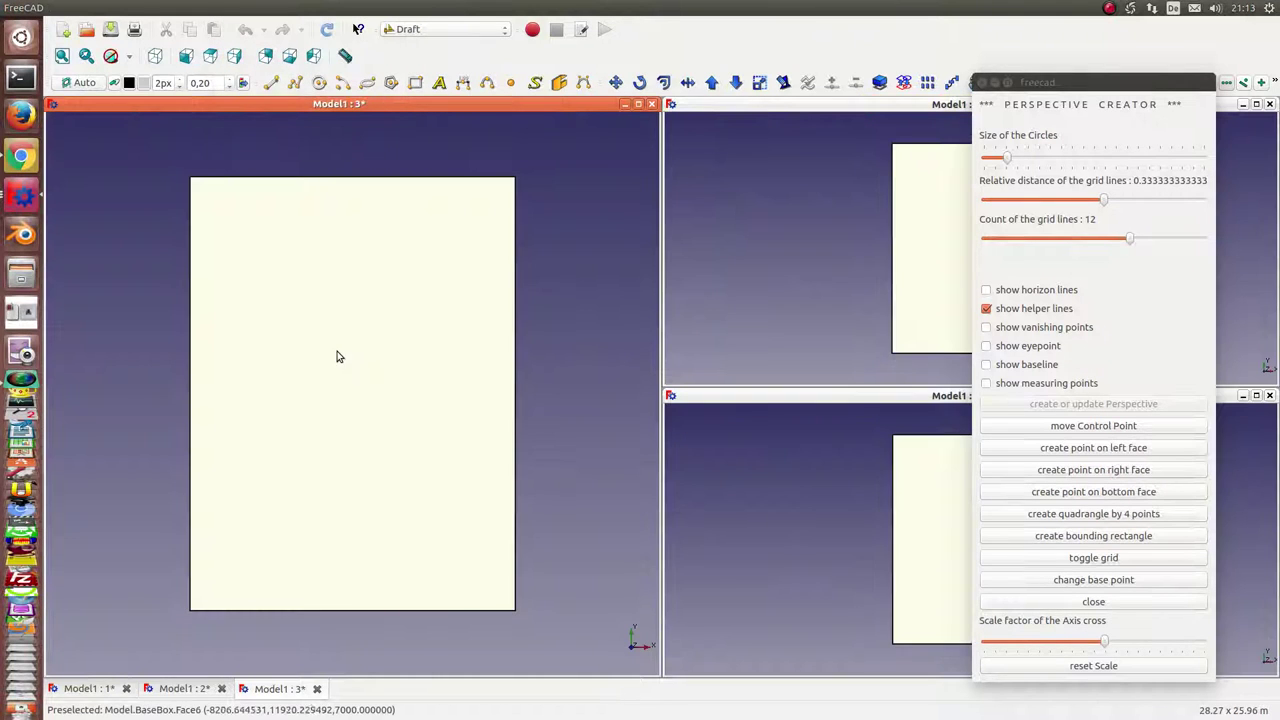
pyautogui.press('0')
pyautogui.click(486, 357)
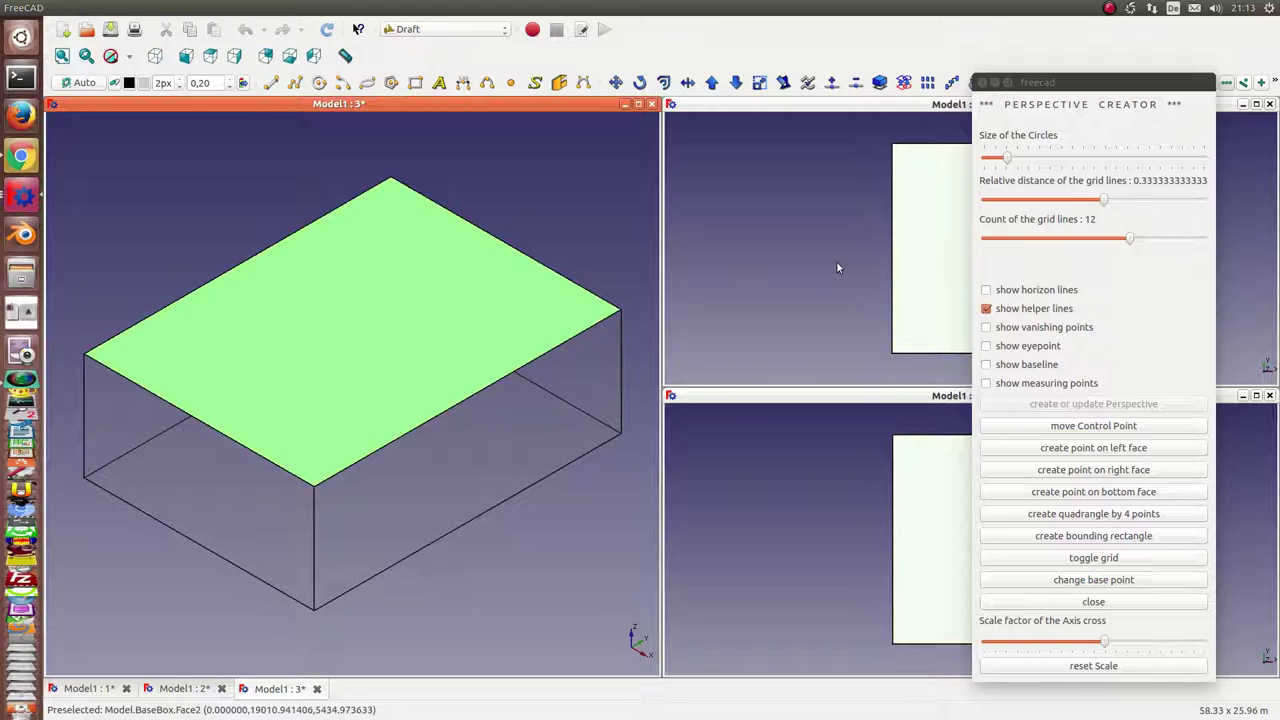
# Switch the top-right view to a standard view and move the Perspective Creator panel up and right.
pyautogui.click(838, 267)
pyautogui.press('1')
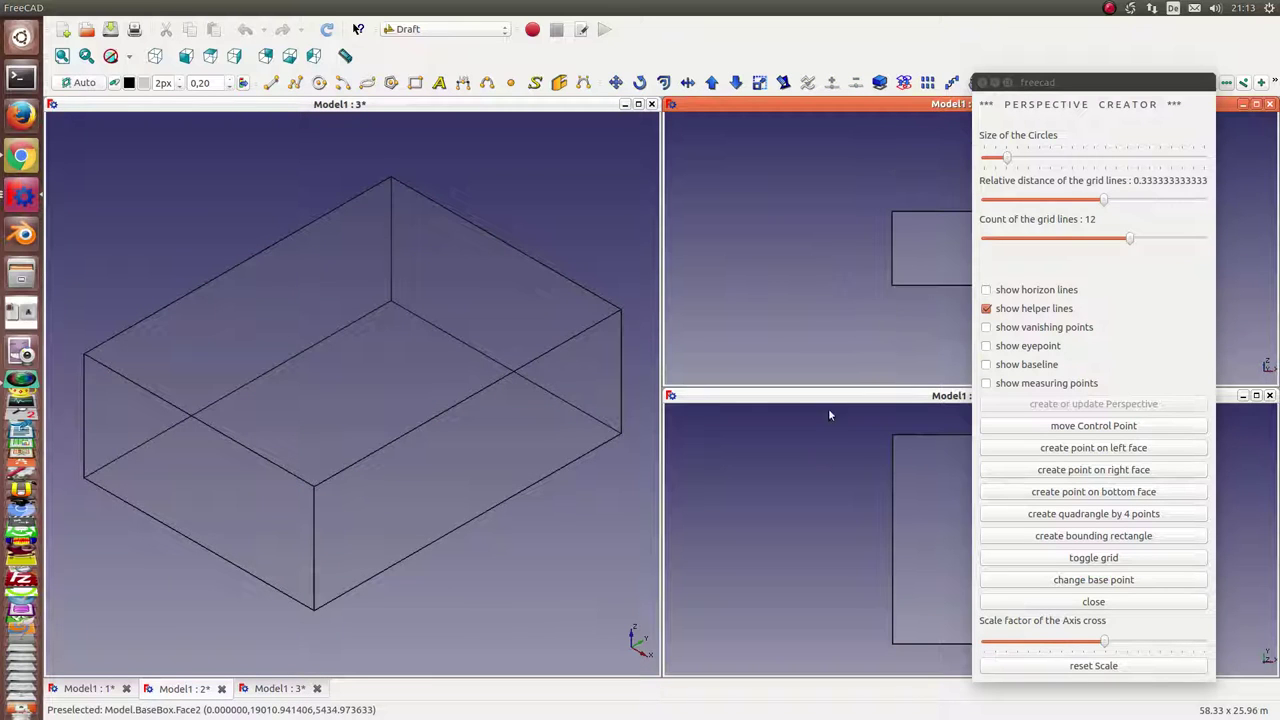
pyautogui.click(814, 557)
pyautogui.moveTo(1035, 82)
pyautogui.mouseDown()
pyautogui.moveTo(1075, 46)
pyautogui.moveTo(688, 93)
pyautogui.mouseUp()
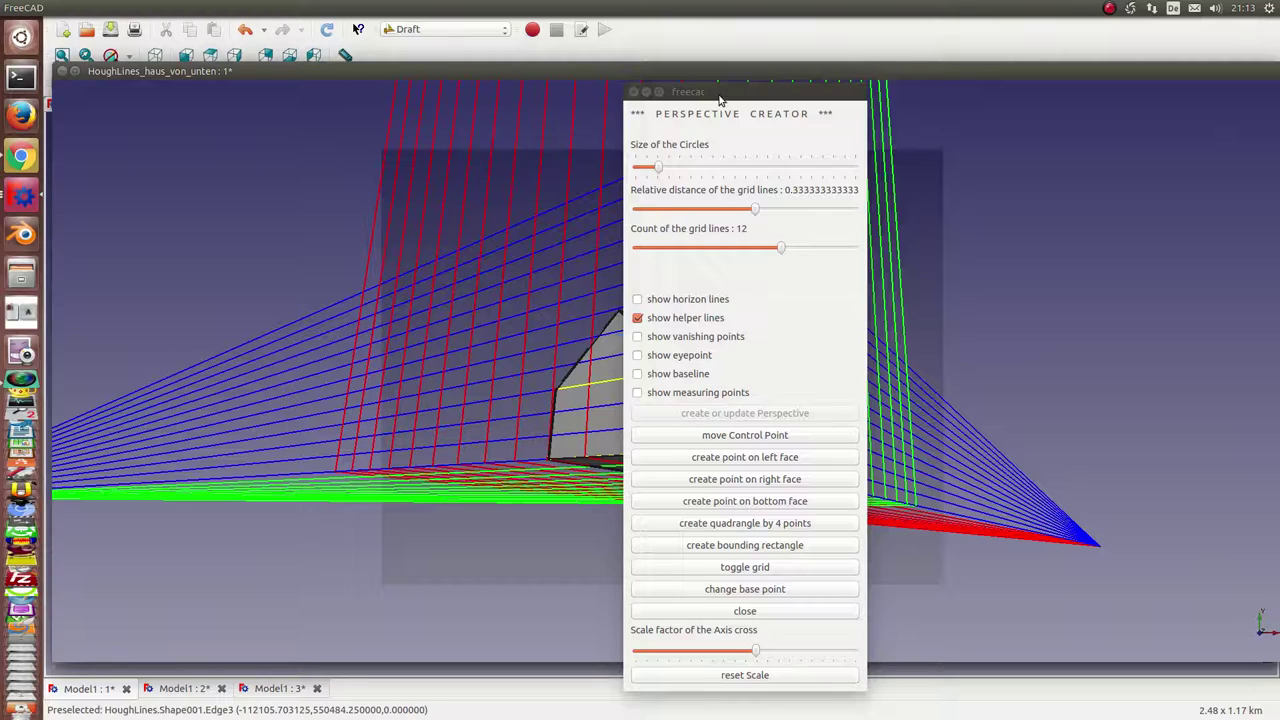
# Move the Perspective Creator panel to the right edge, hide the grid and zoom in.
pyautogui.moveTo(719, 95); pyautogui.dragTo(1114, 82)
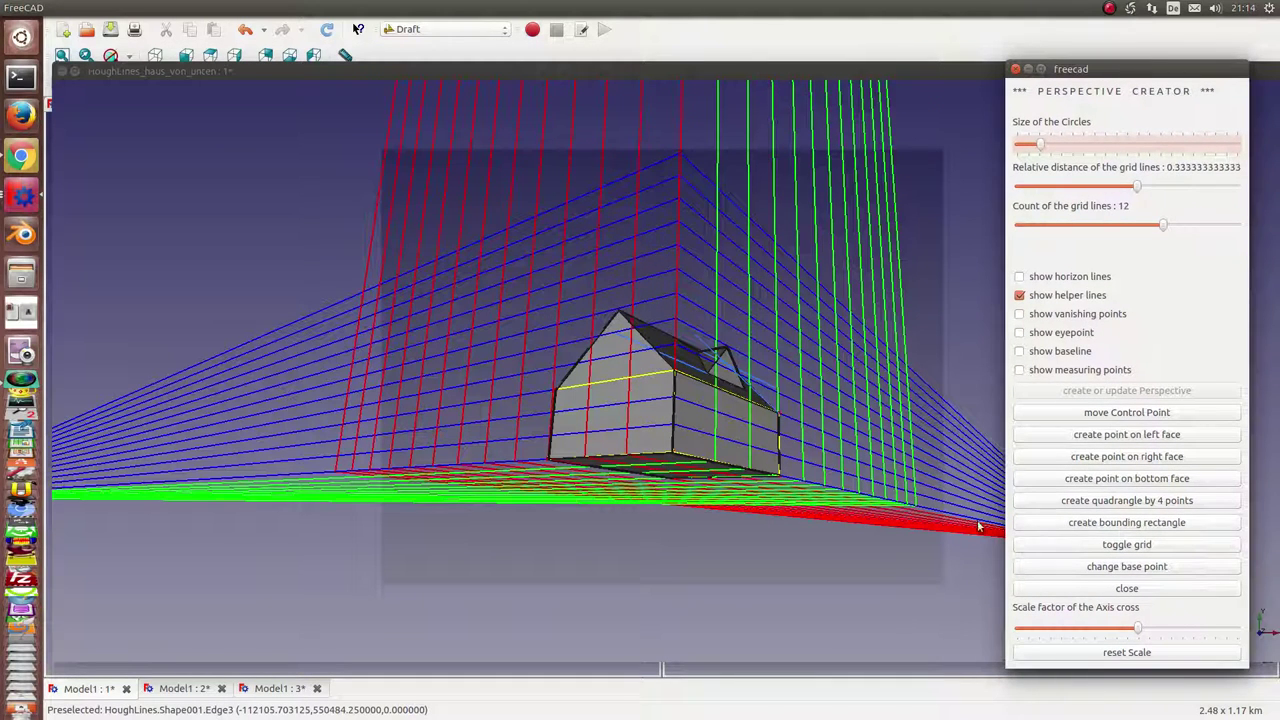
pyautogui.click(1127, 546)
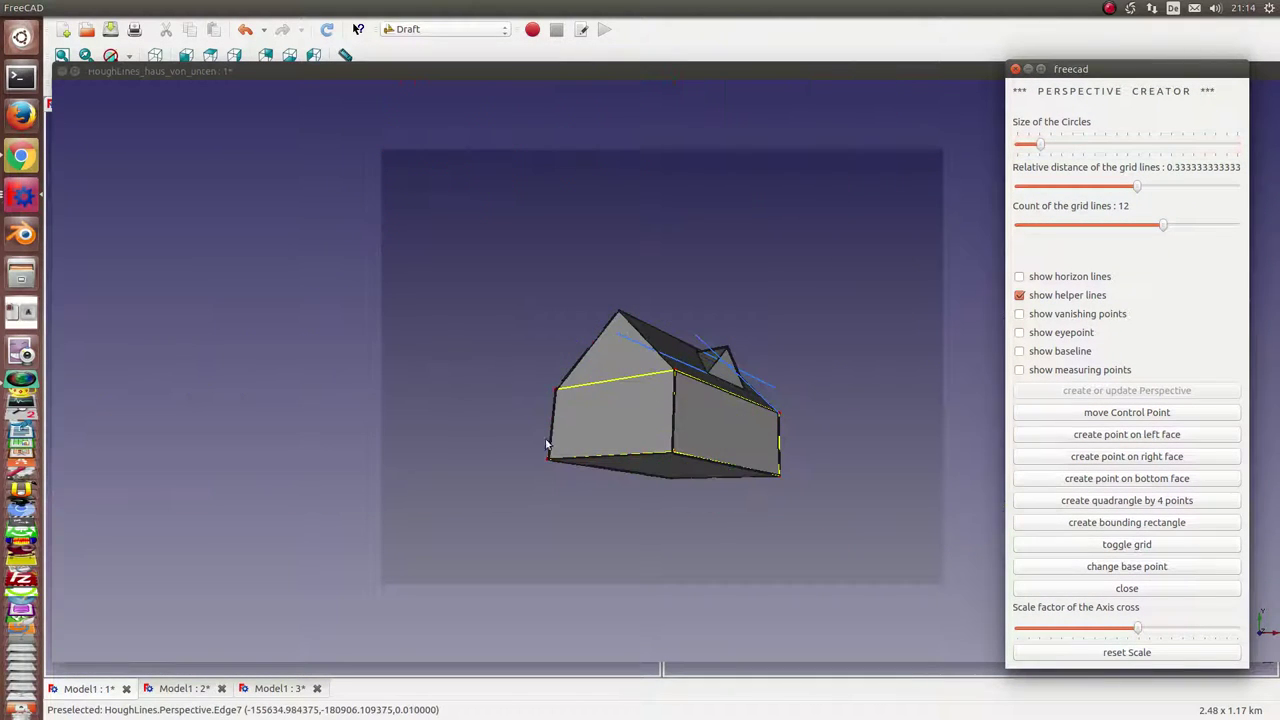
pyautogui.scroll(3, 483, 403)
pyautogui.scroll(2, 473, 416)
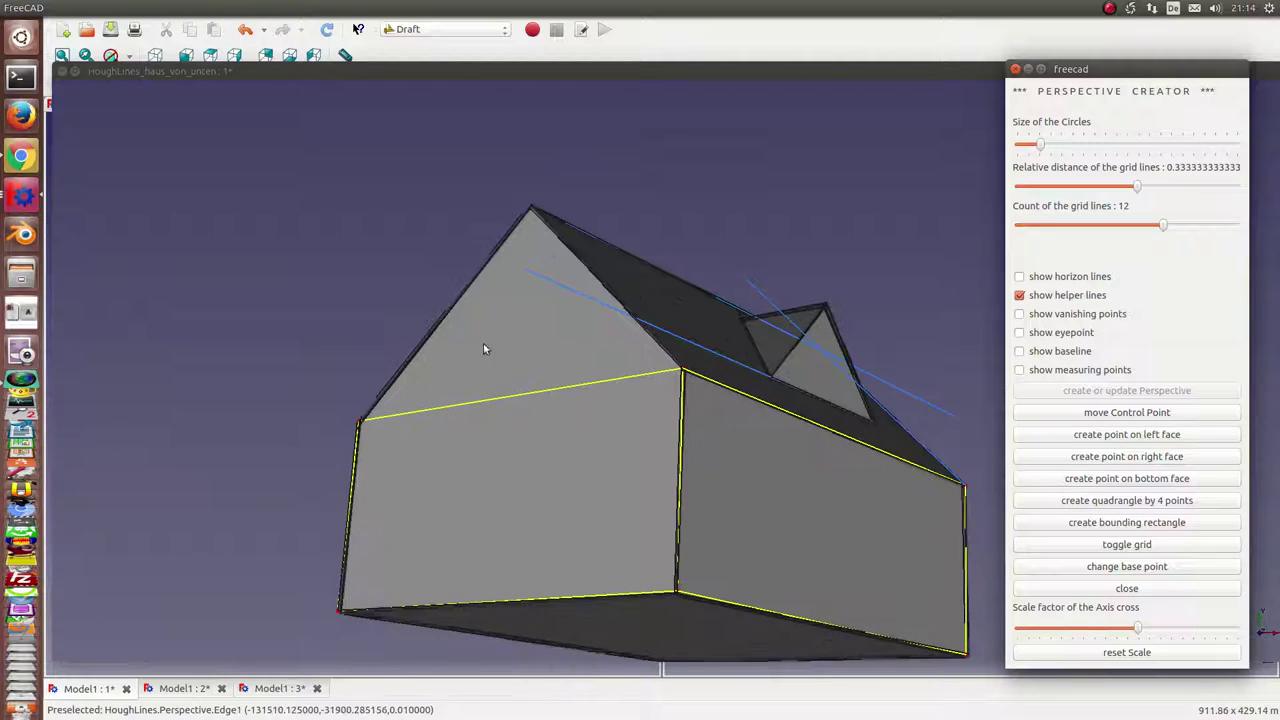
# Orbit the house slightly and settle on an axonometric view.
pyautogui.click(631, 89)
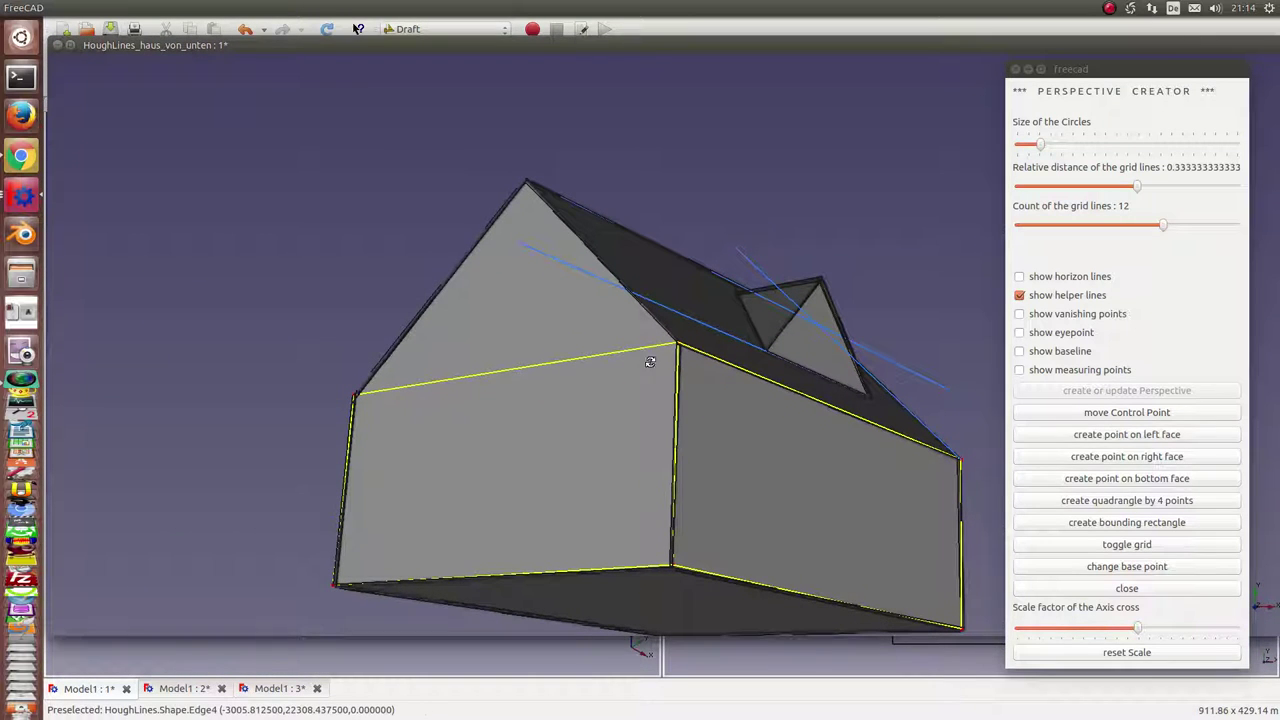
pyautogui.moveTo(650, 362); pyautogui.dragTo(651, 271, button='middle')
pyautogui.press('1')
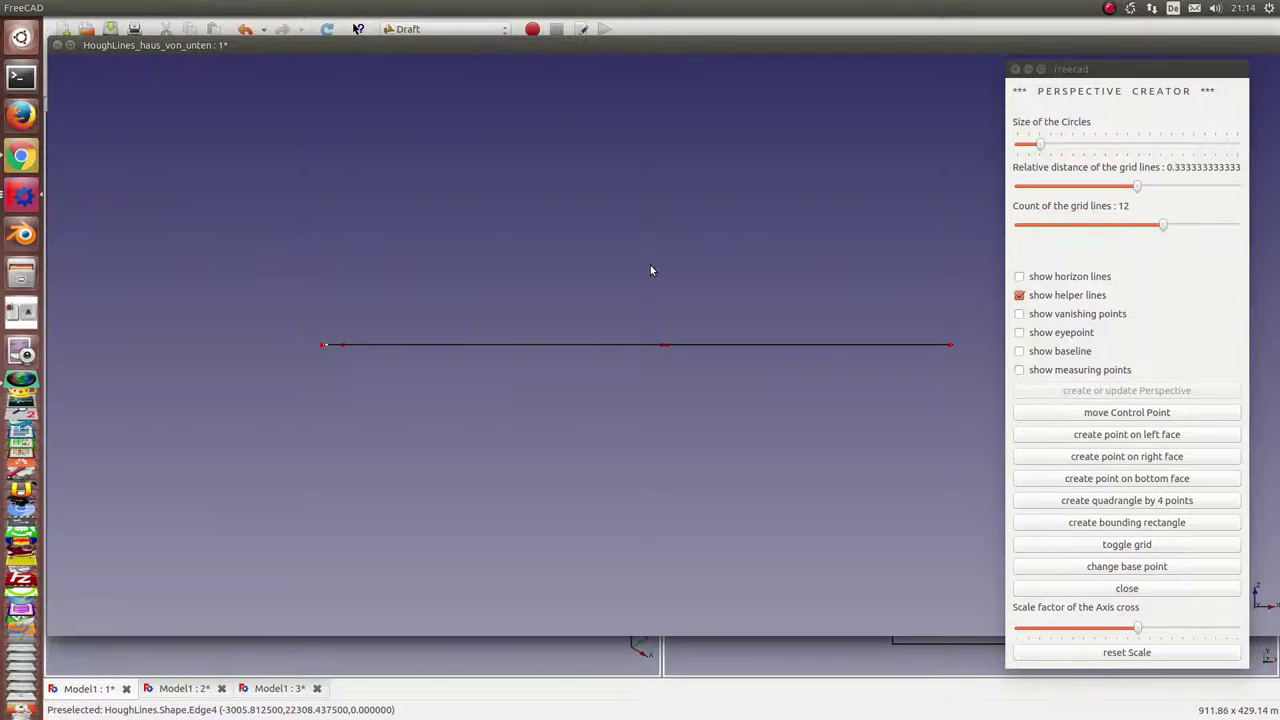
pyautogui.press('0')
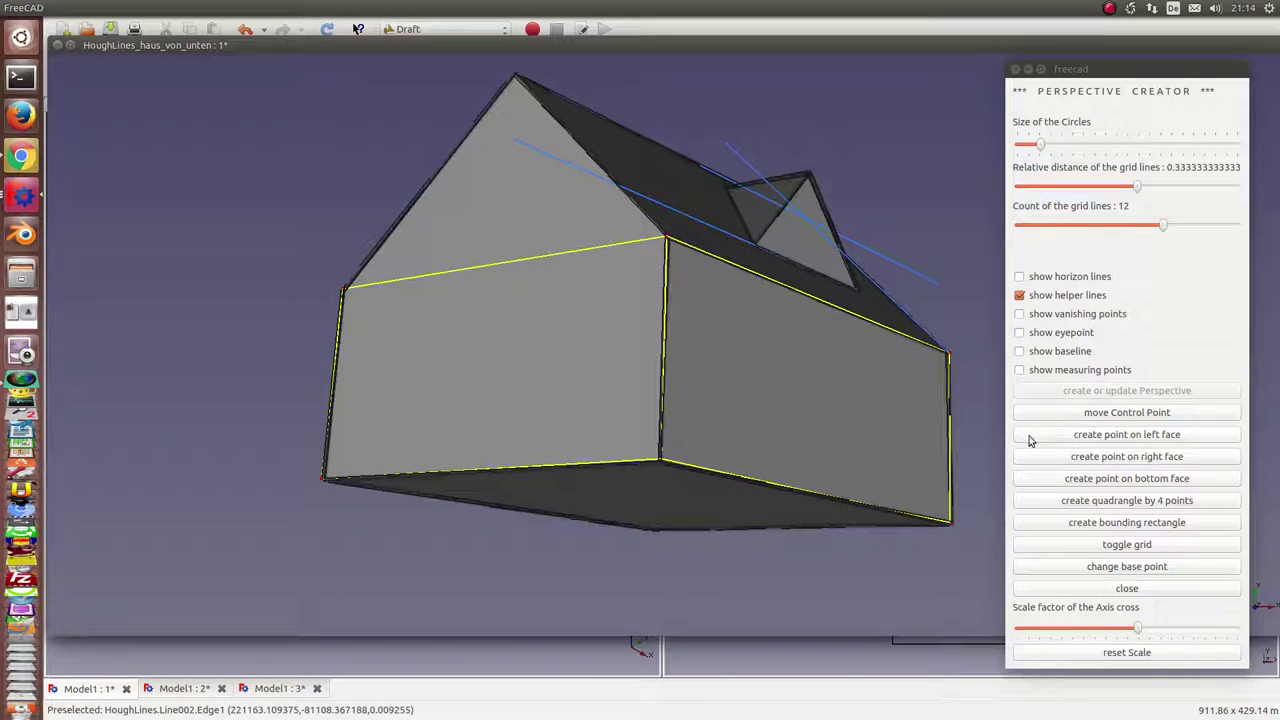
# Toggle the grid and place a right-face control point at the wall's top front corner.
pyautogui.click(1082, 569)
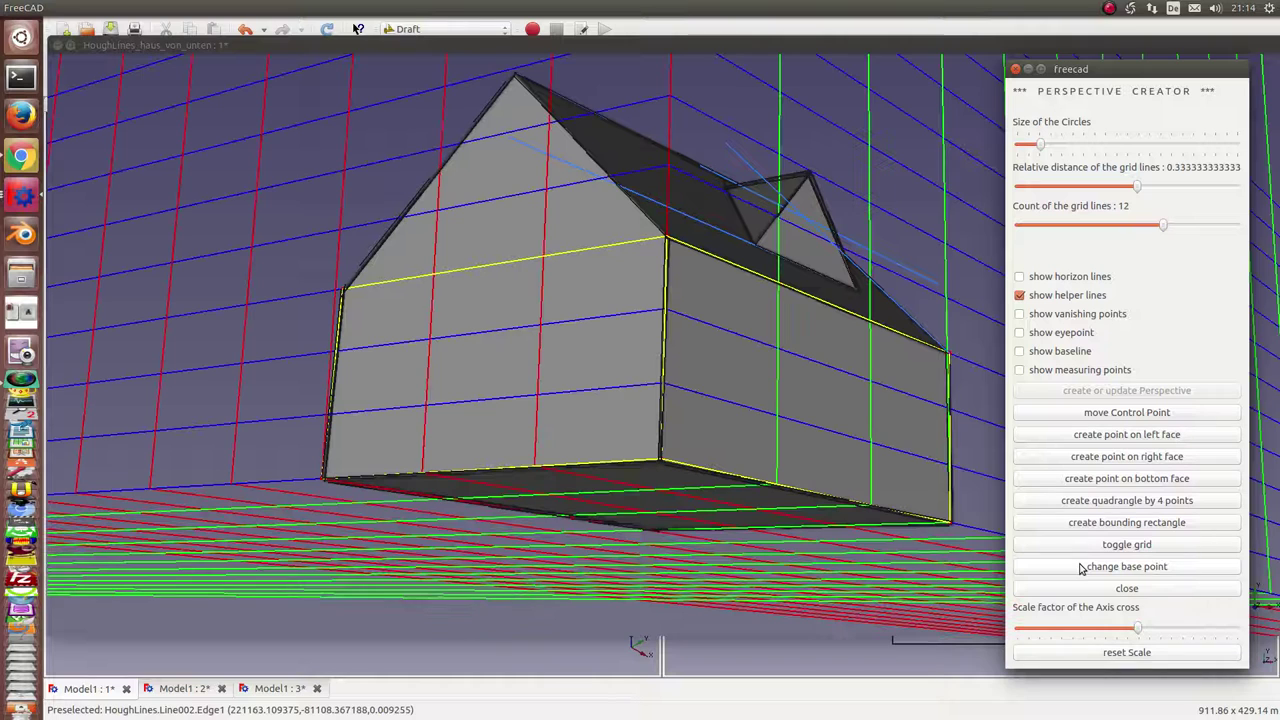
pyautogui.click(1102, 456)
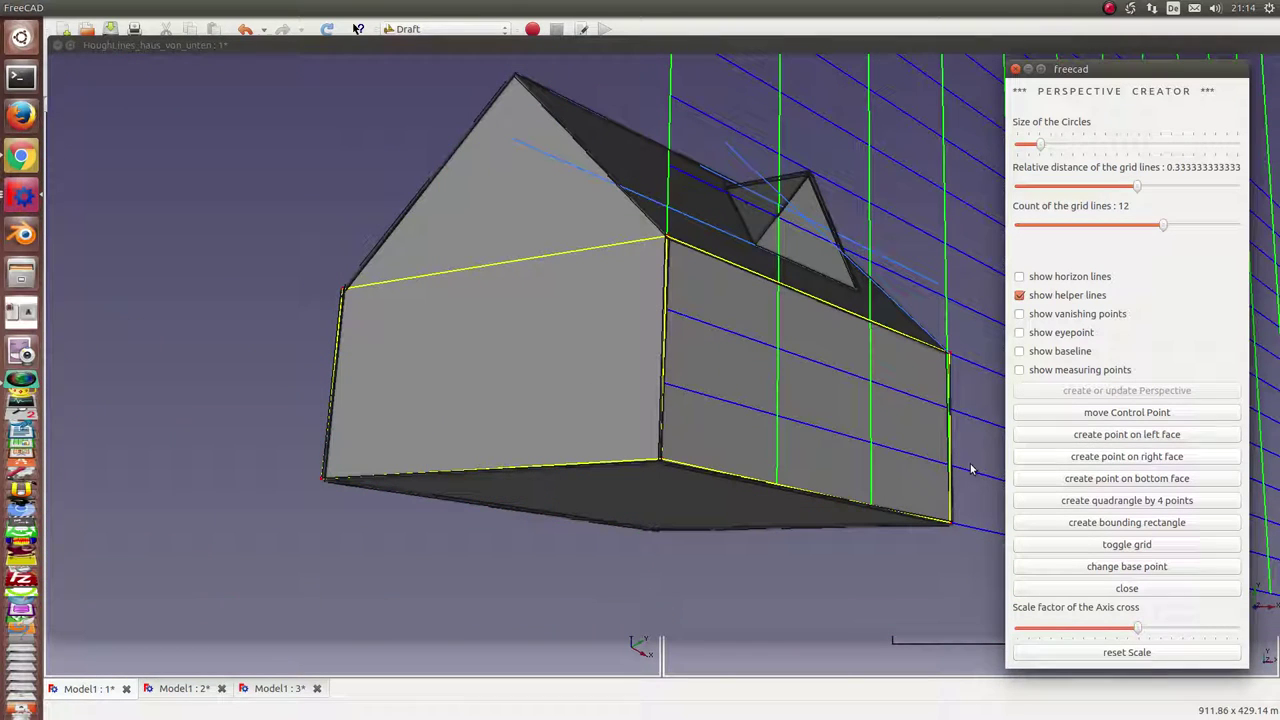
pyautogui.click(660, 463)
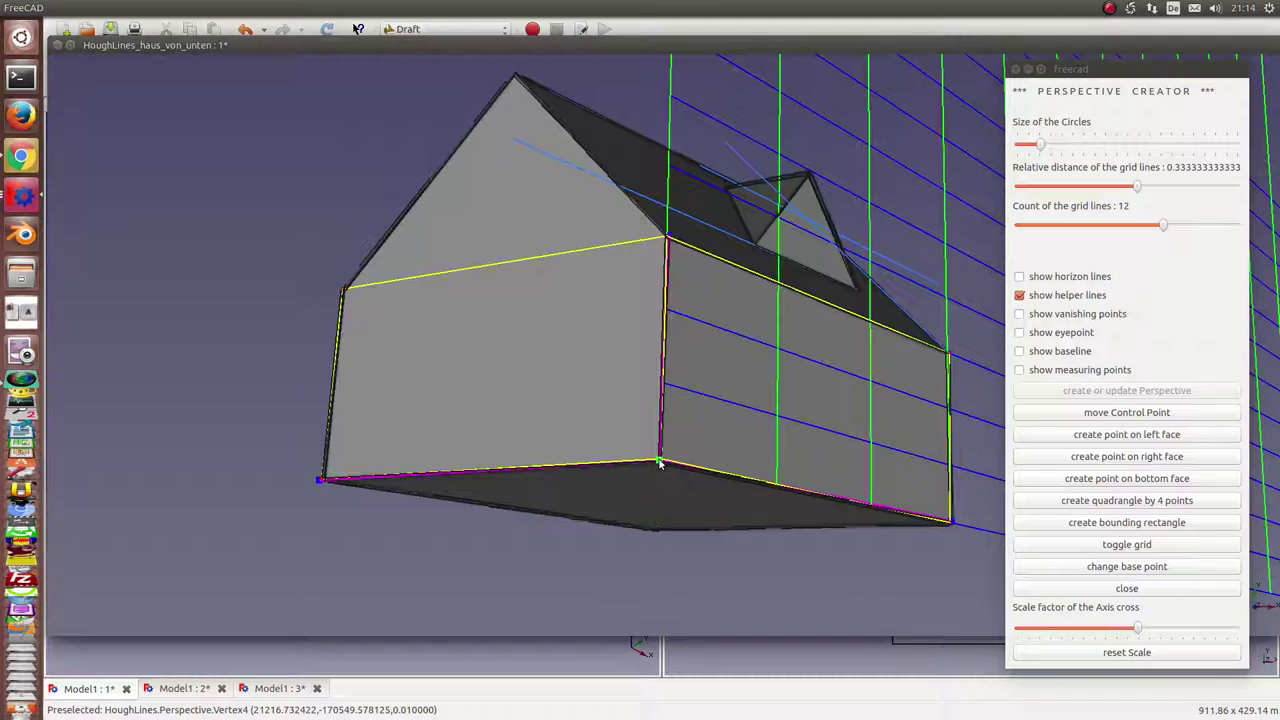
pyautogui.click(1105, 458)
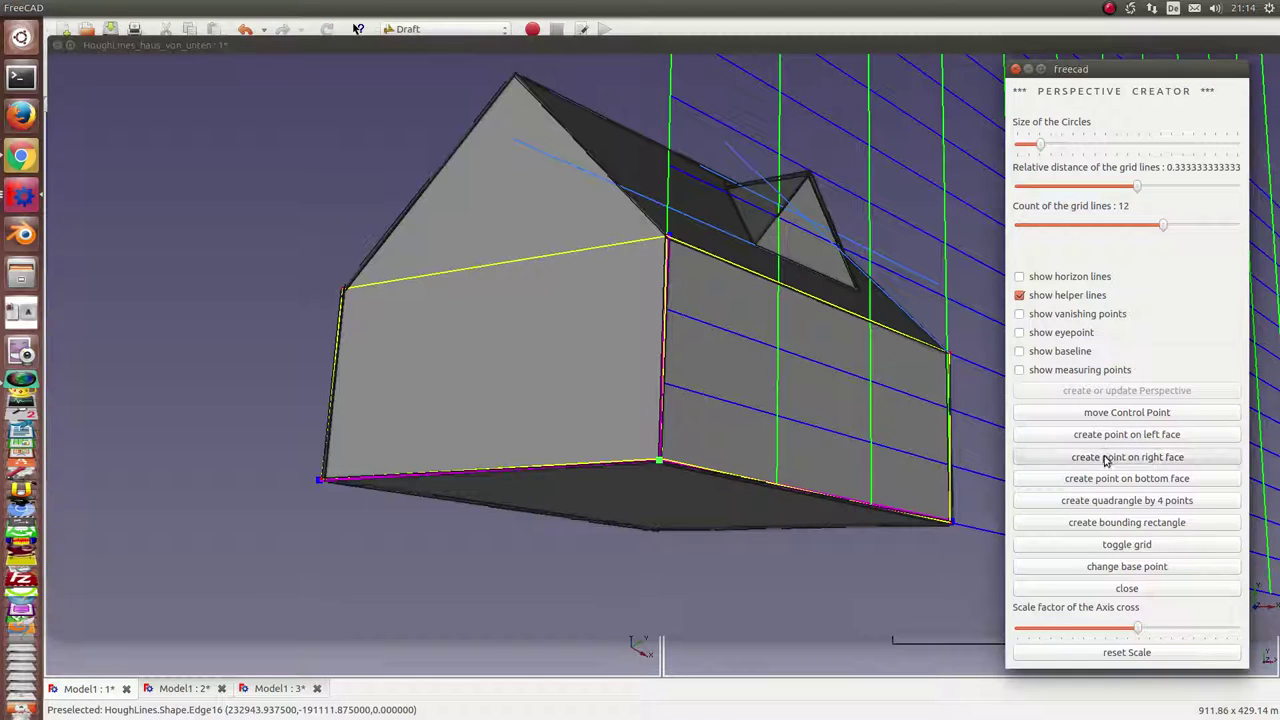
pyautogui.click(953, 524)
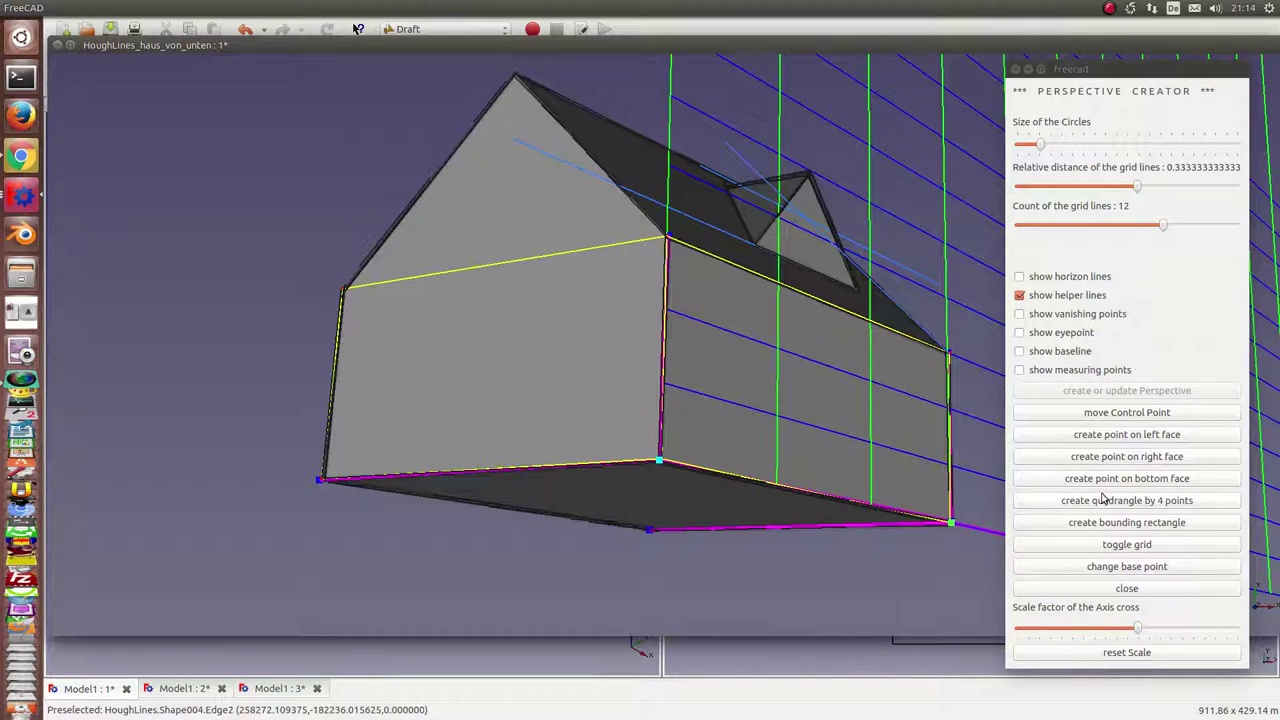
pyautogui.click(1104, 458)
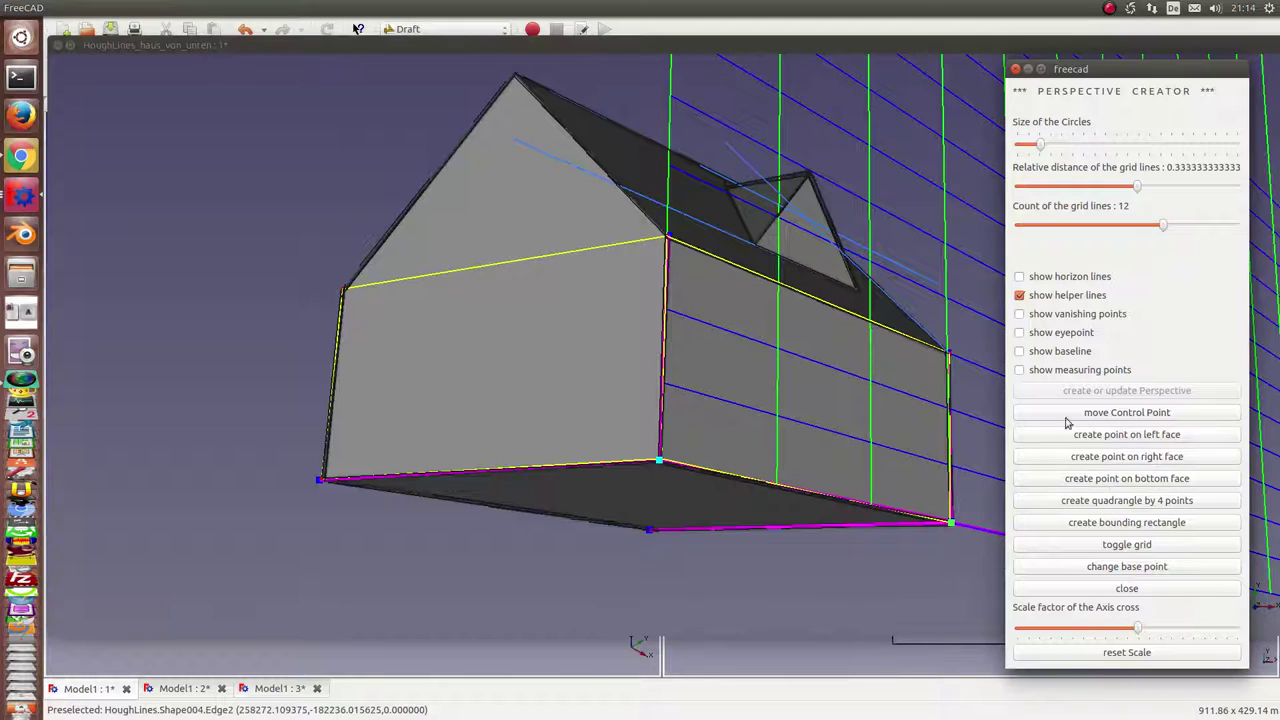
pyautogui.click(950, 357)
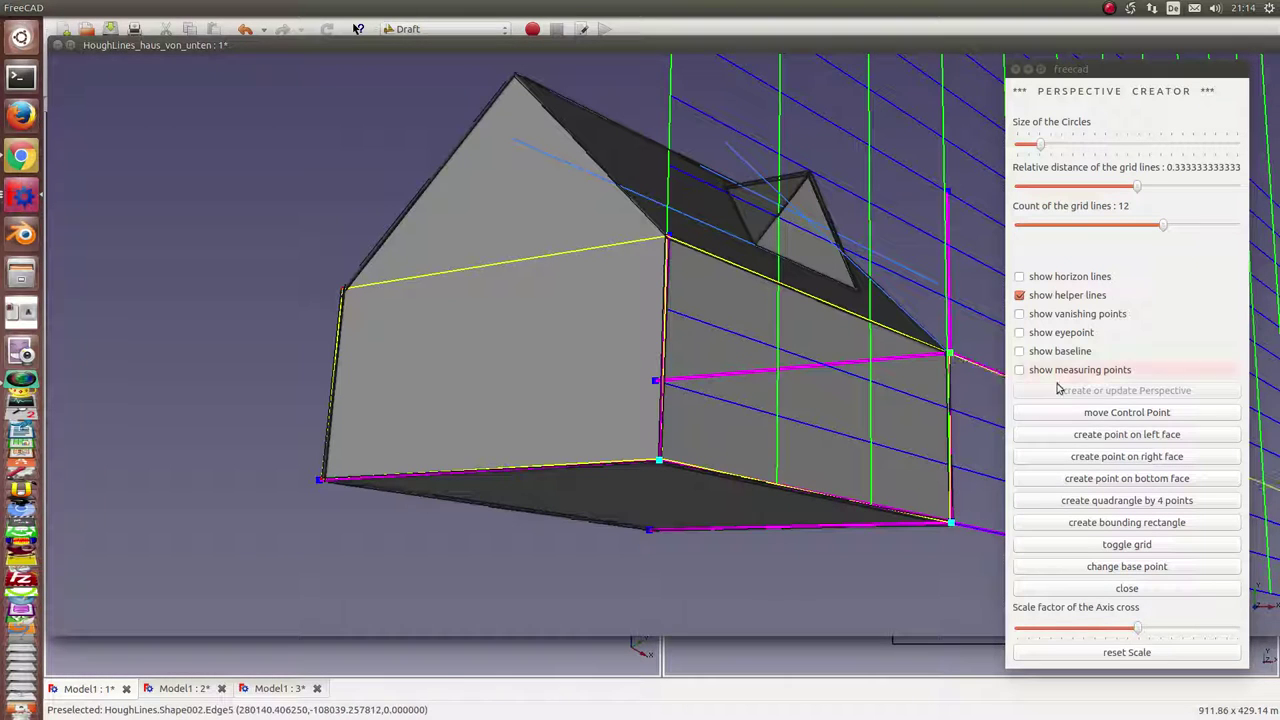
pyautogui.click(1147, 460)
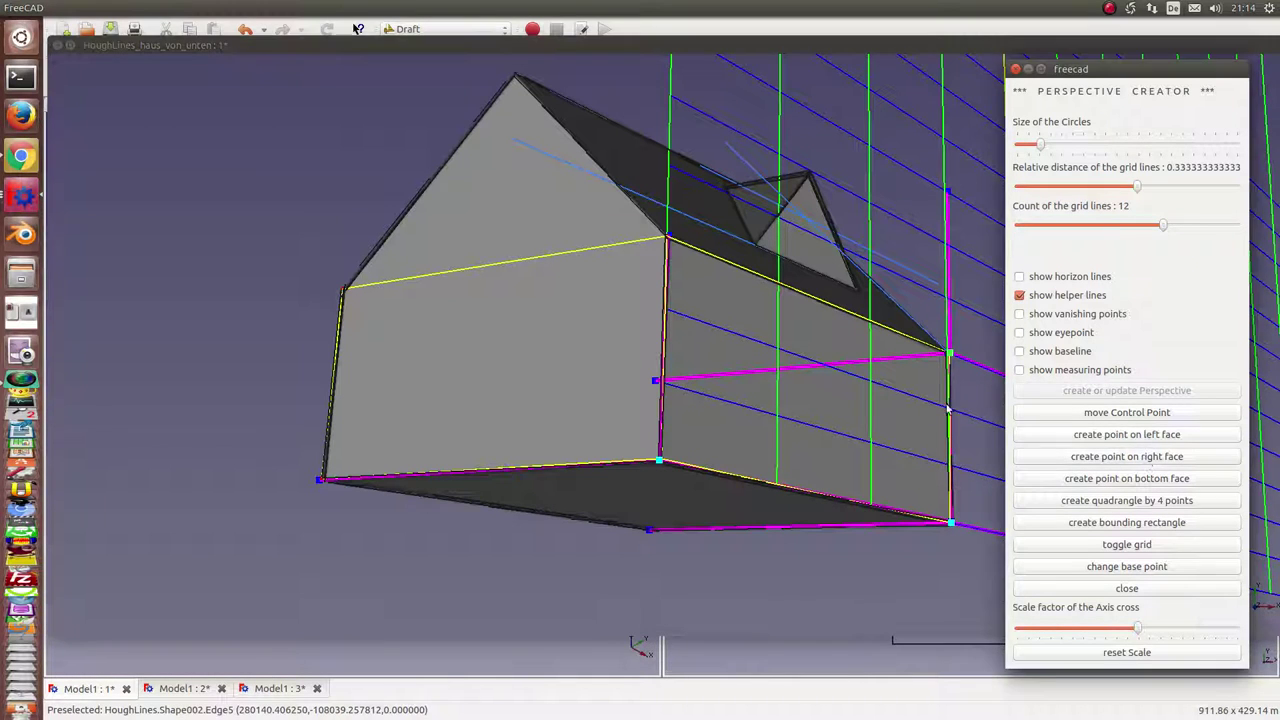
pyautogui.click(668, 240)
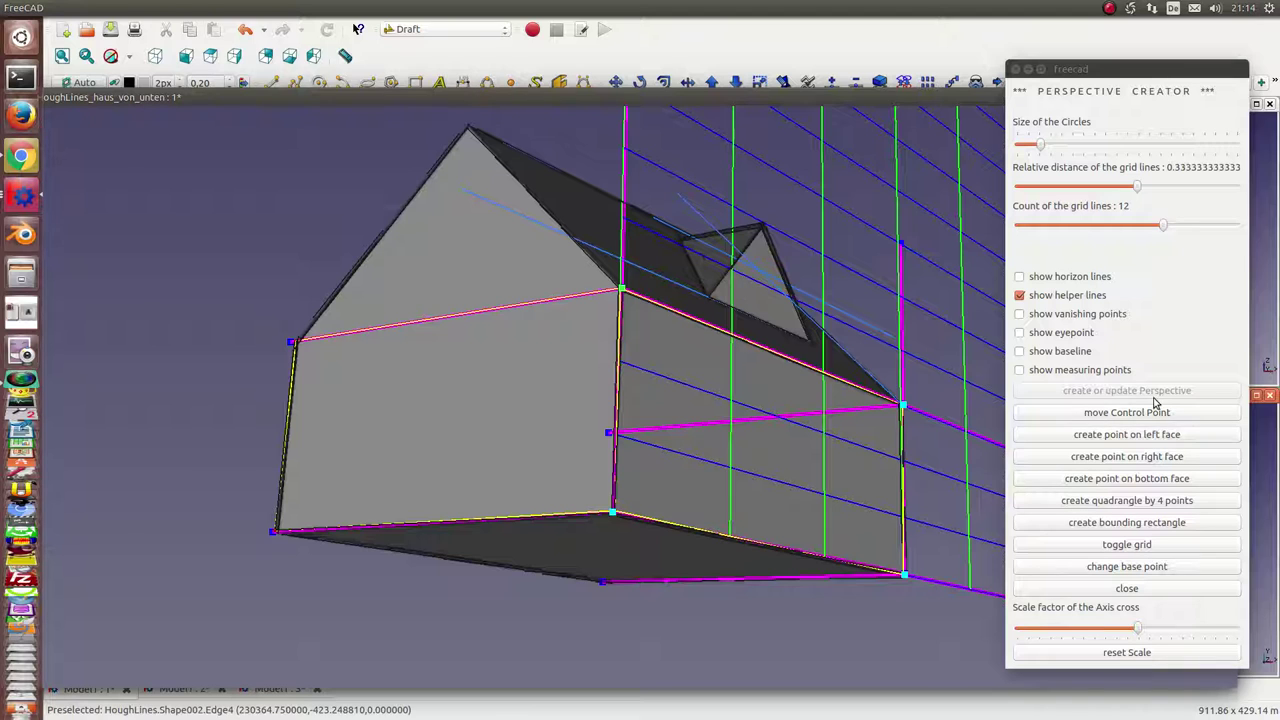
# Place left-face control points at the left wall's bottom and top corners.
pyautogui.click(1105, 435)
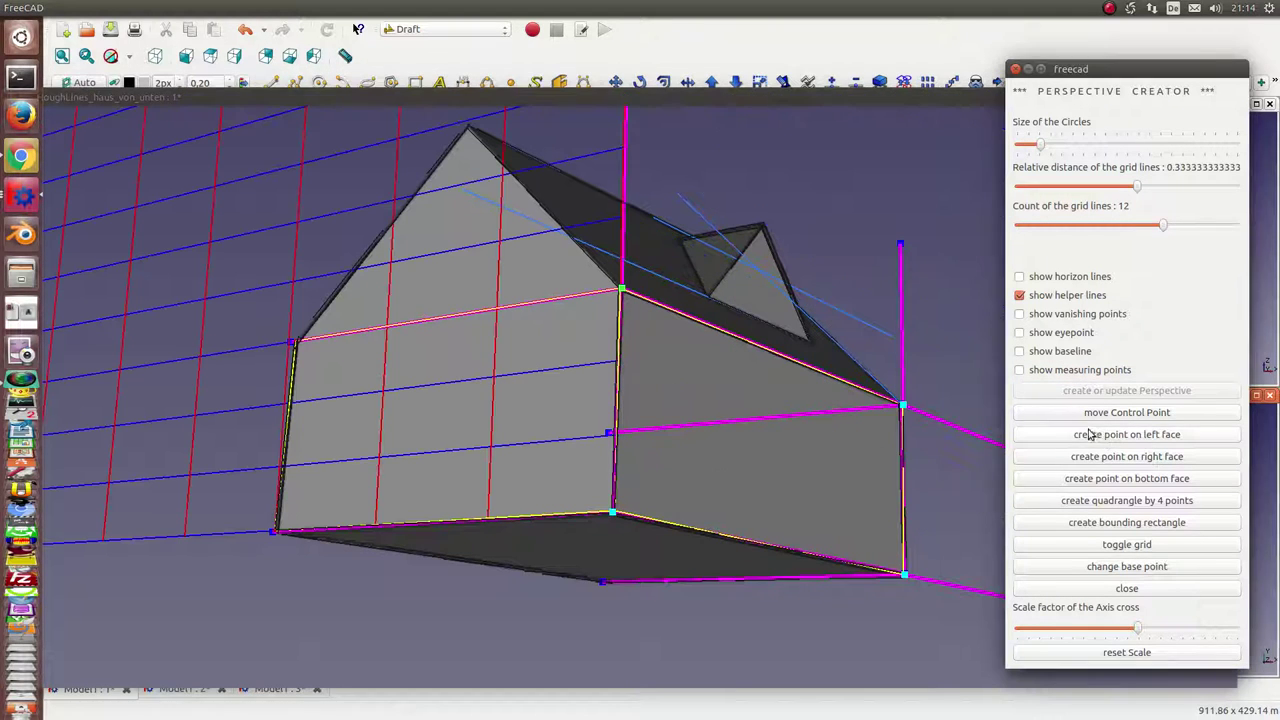
pyautogui.click(274, 532)
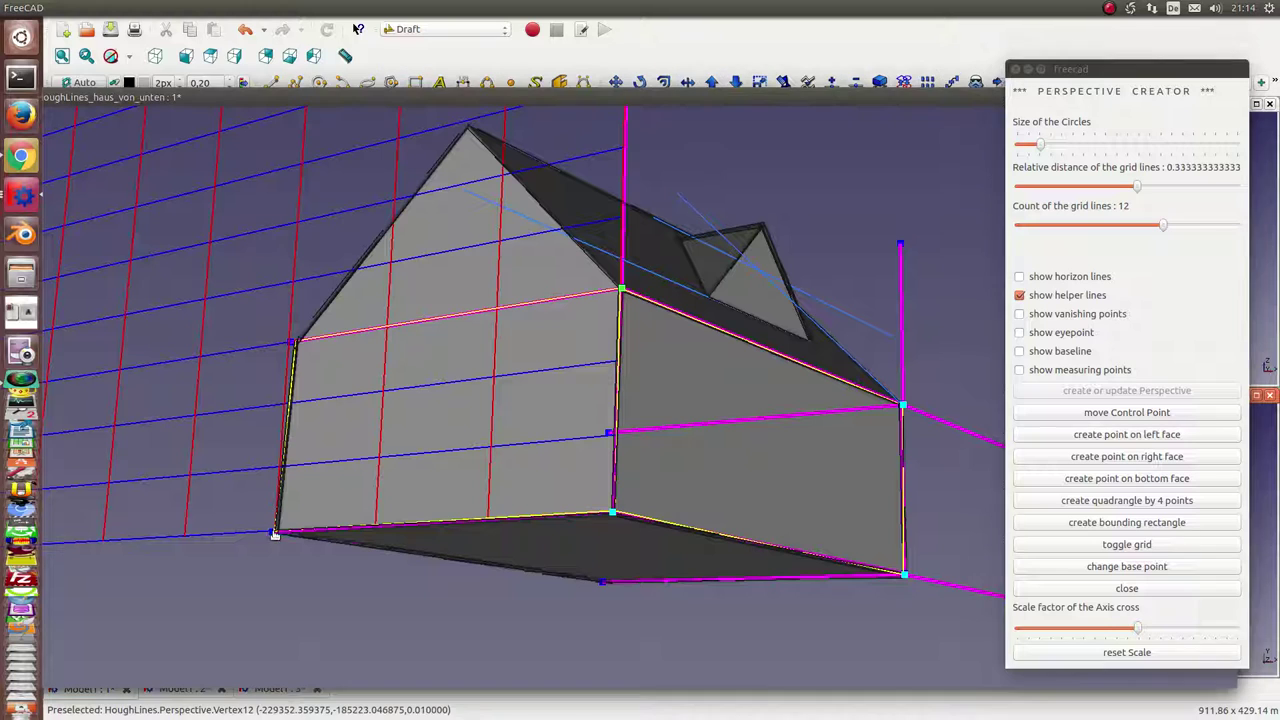
pyautogui.click(1080, 437)
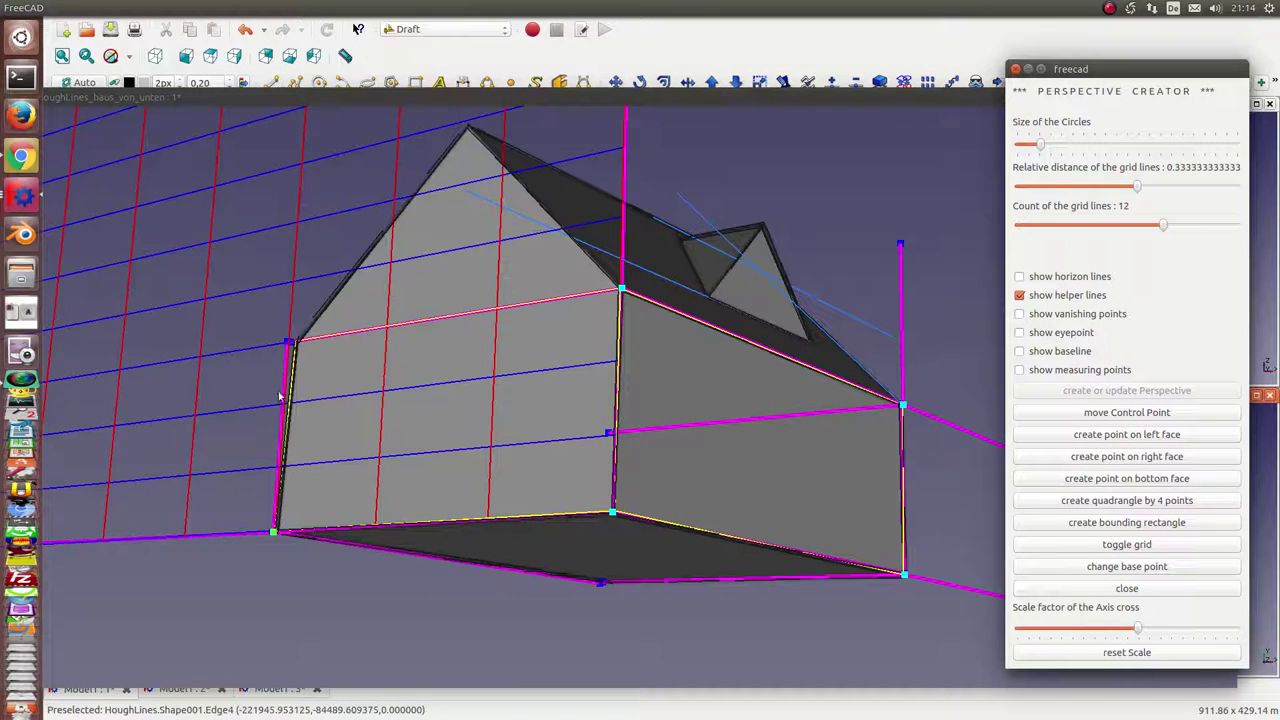
pyautogui.click(295, 342)
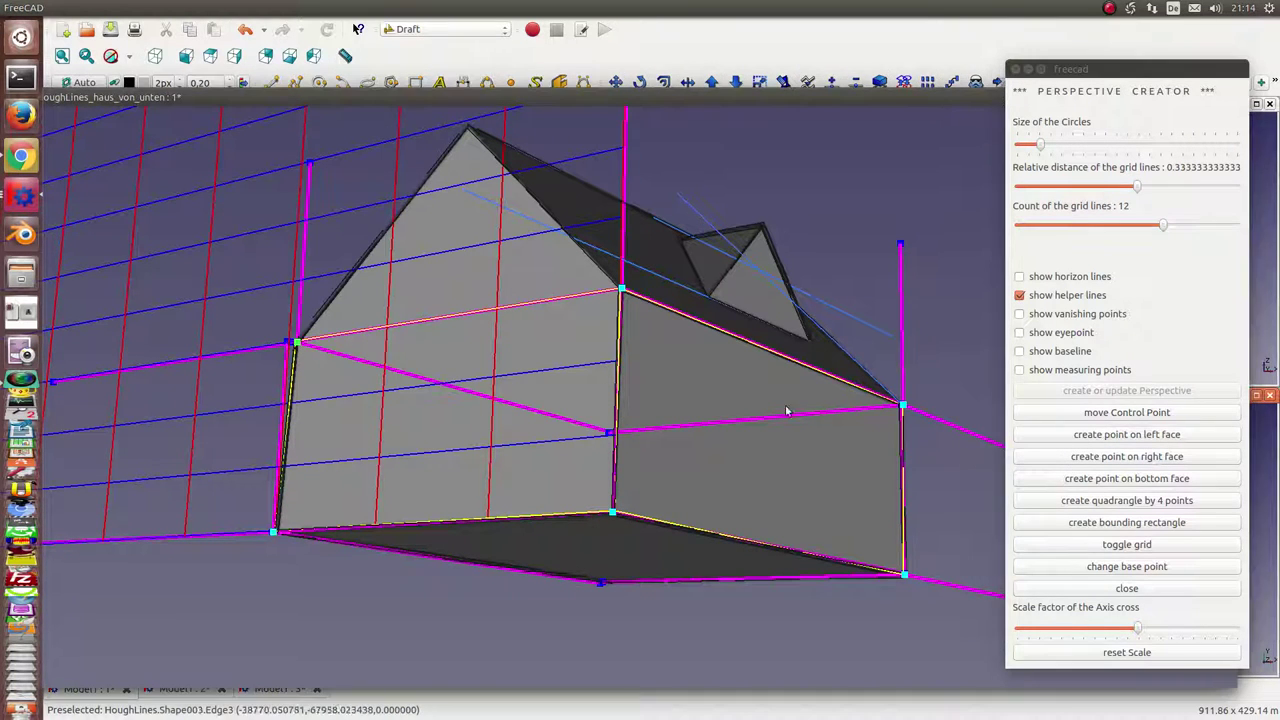
# Add left-face points at the gable apex and roof edge, then restore the tiled views.
pyautogui.click(1090, 441)
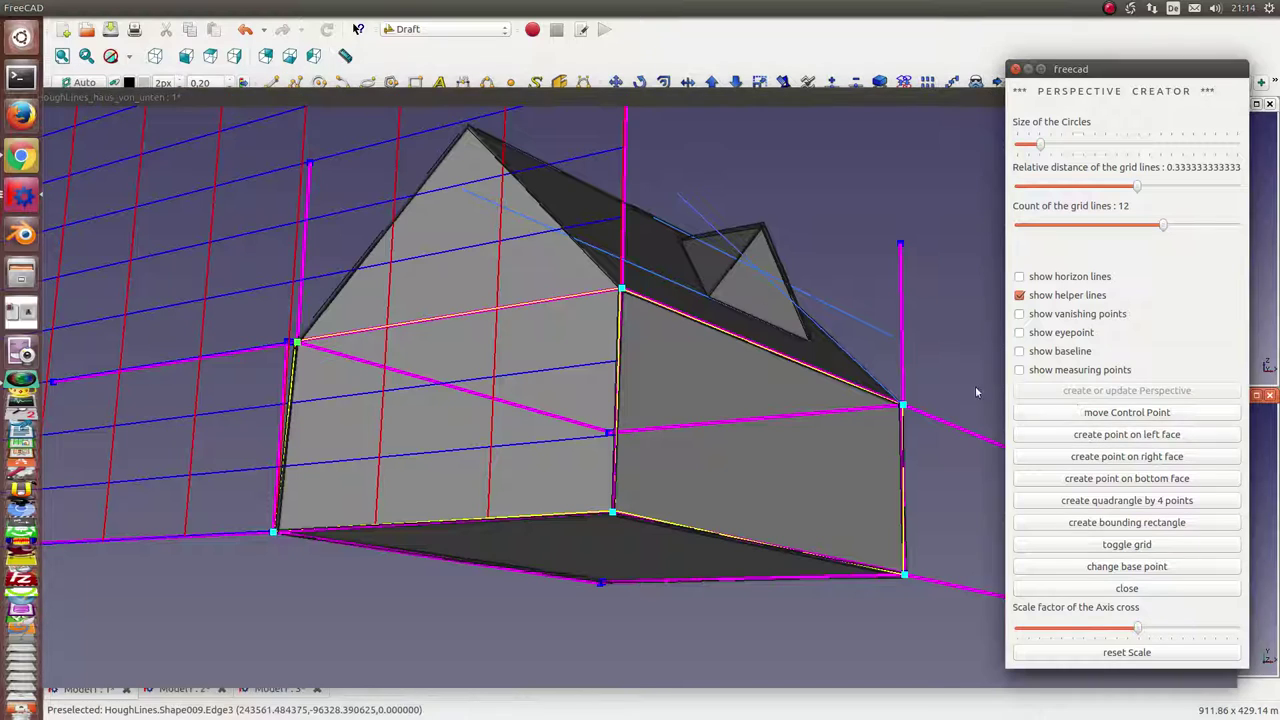
pyautogui.click(470, 130)
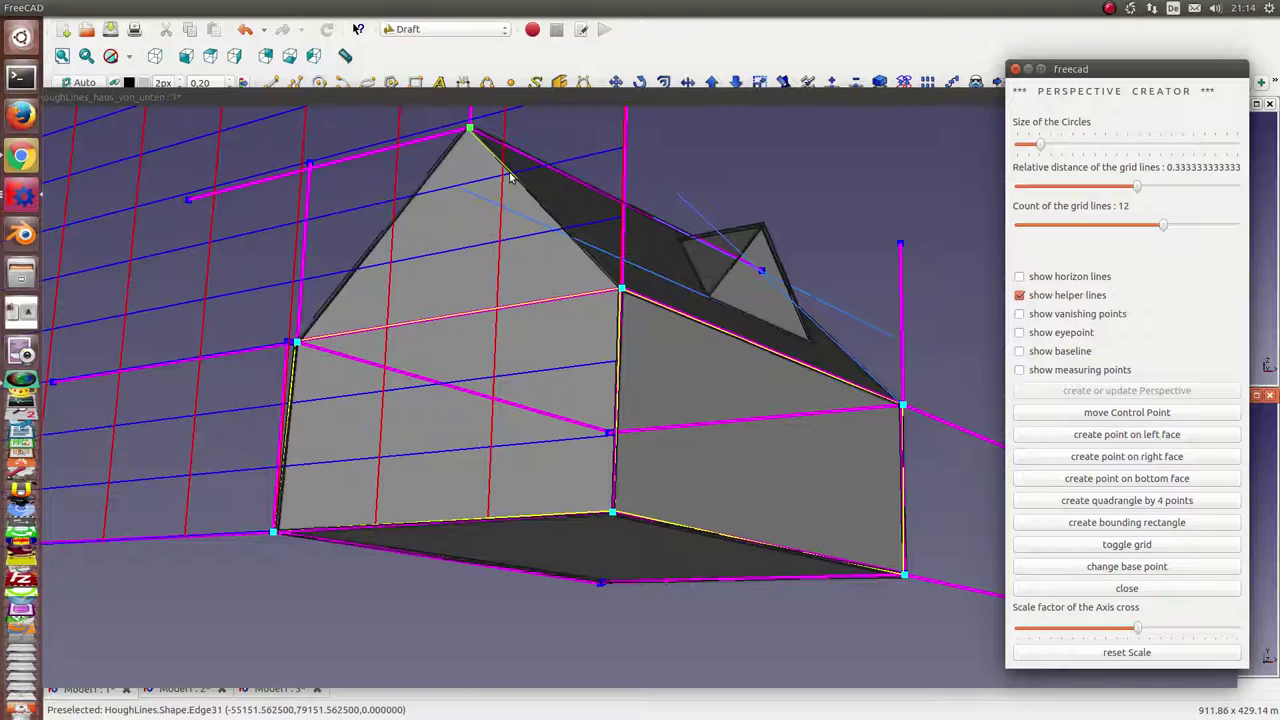
pyautogui.click(568, 240)
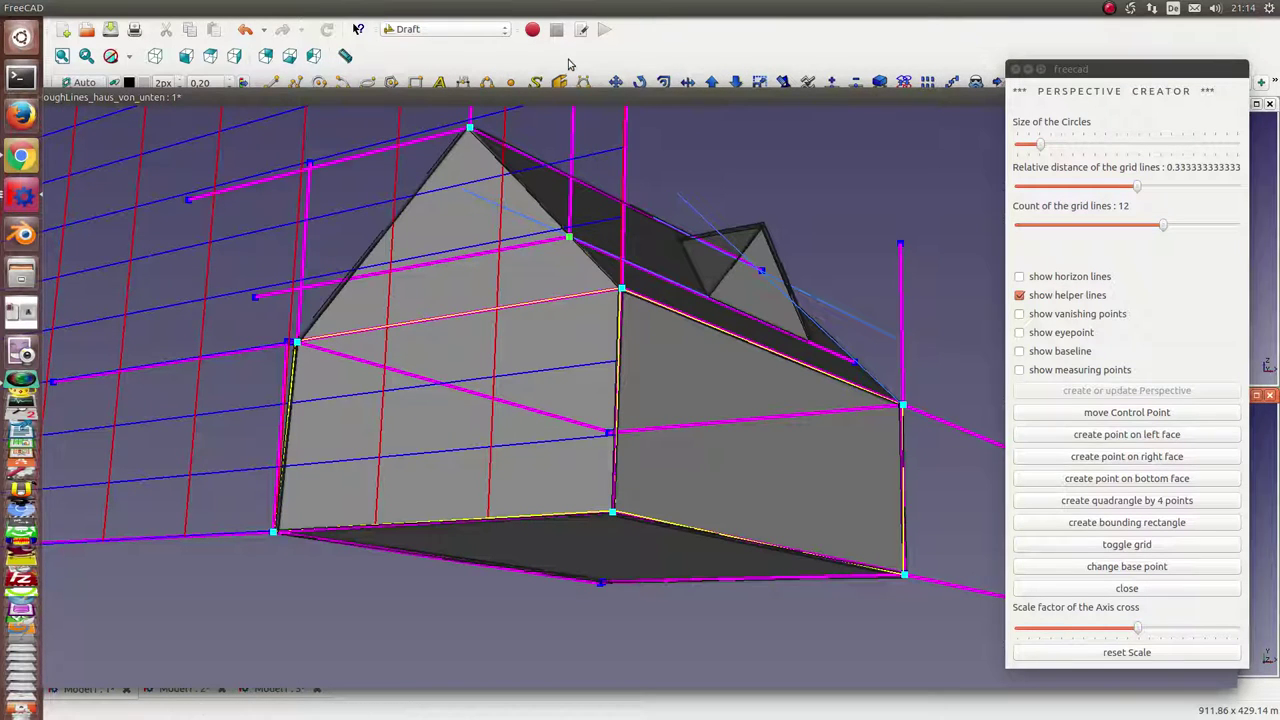
pyautogui.doubleClick(570, 100)
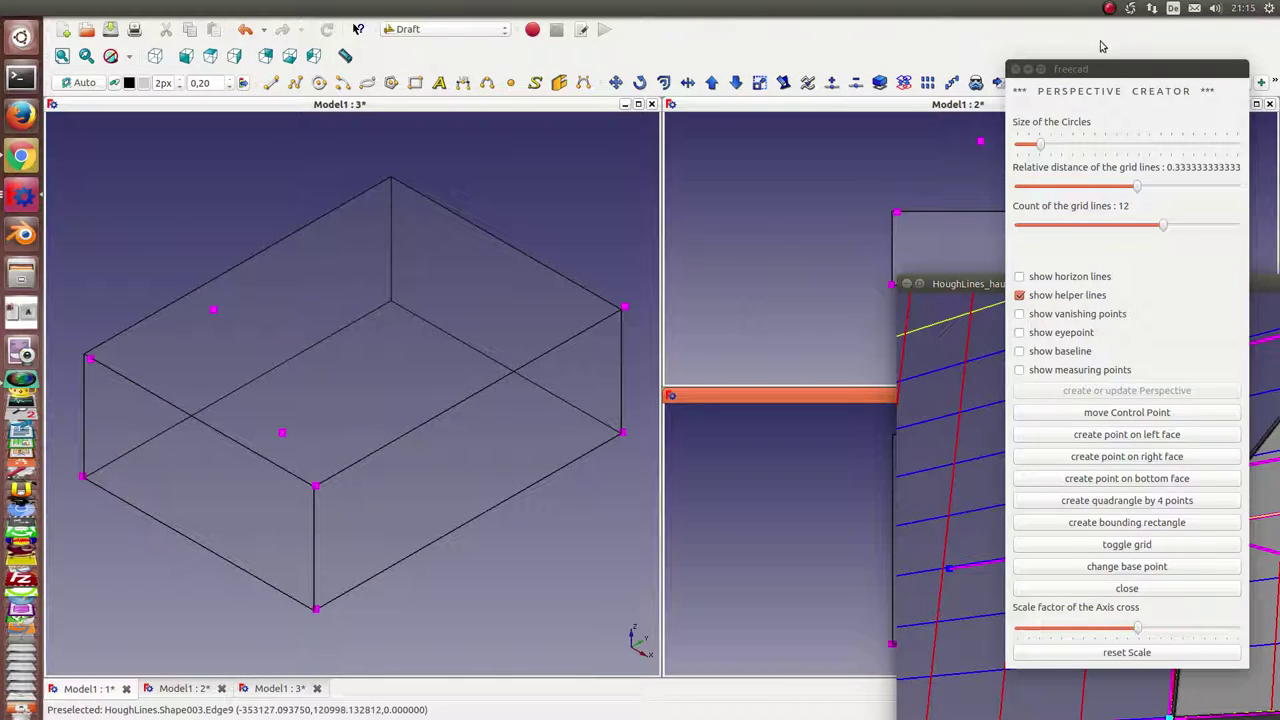
# Restore the house photo window to full size, reposition the Perspective Creator panel, and hide the grid.
pyautogui.click(1127, 588)
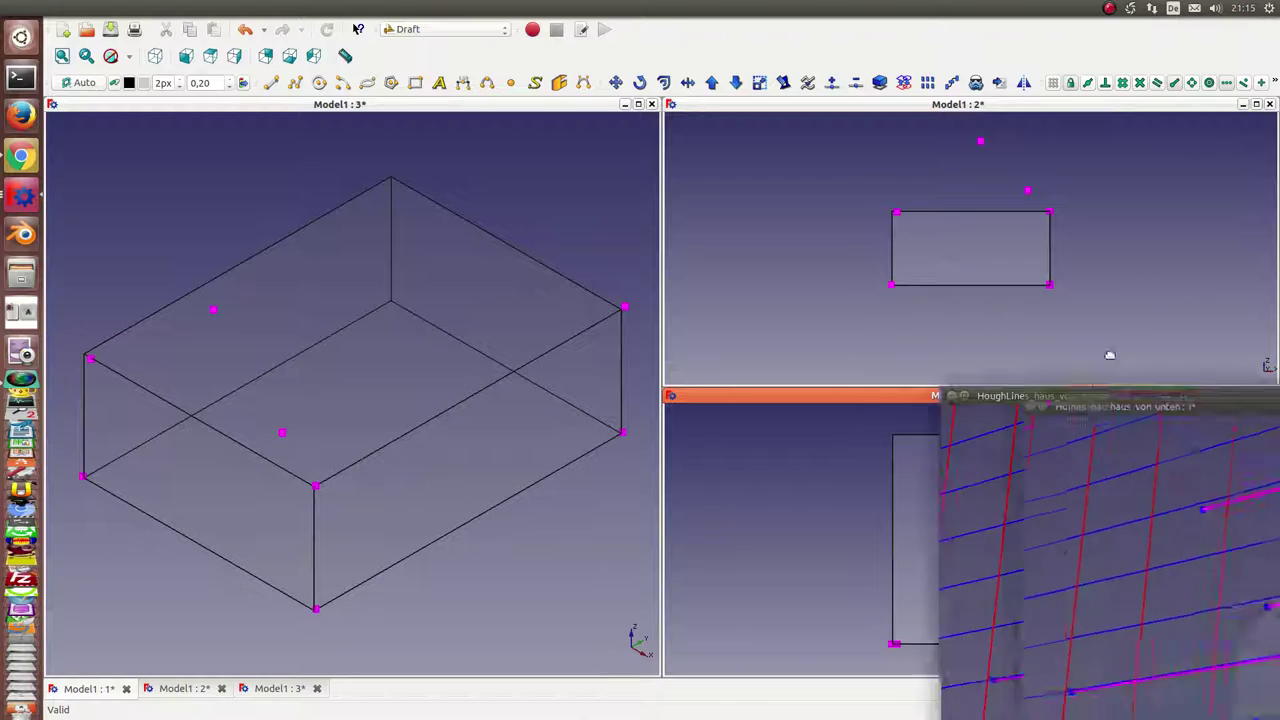
pyautogui.moveTo(1201, 391)
pyautogui.mouseDown()
pyautogui.moveTo(487, 157)
pyautogui.moveTo(344, 128)
pyautogui.moveTo(302, 90)
pyautogui.mouseUp()
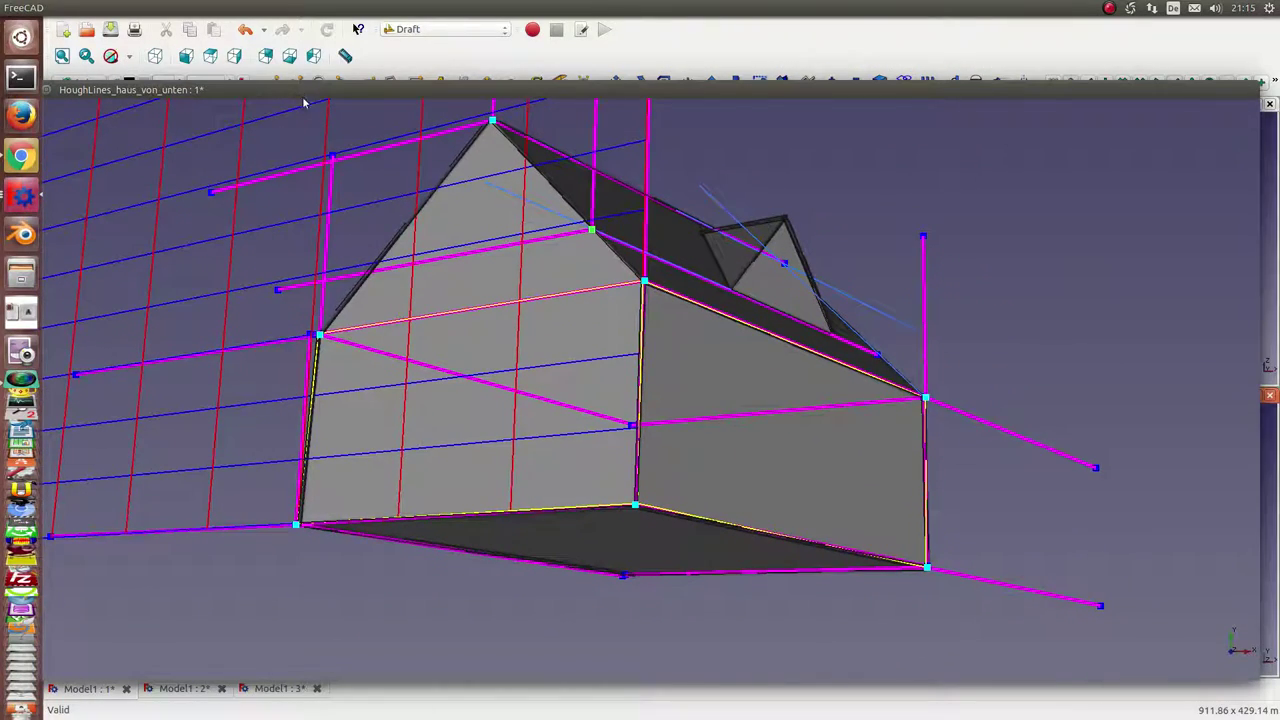
pyautogui.moveTo(1053, 57)
pyautogui.mouseDown()
pyautogui.moveTo(1093, 83)
pyautogui.moveTo(1081, 92)
pyautogui.mouseUp()
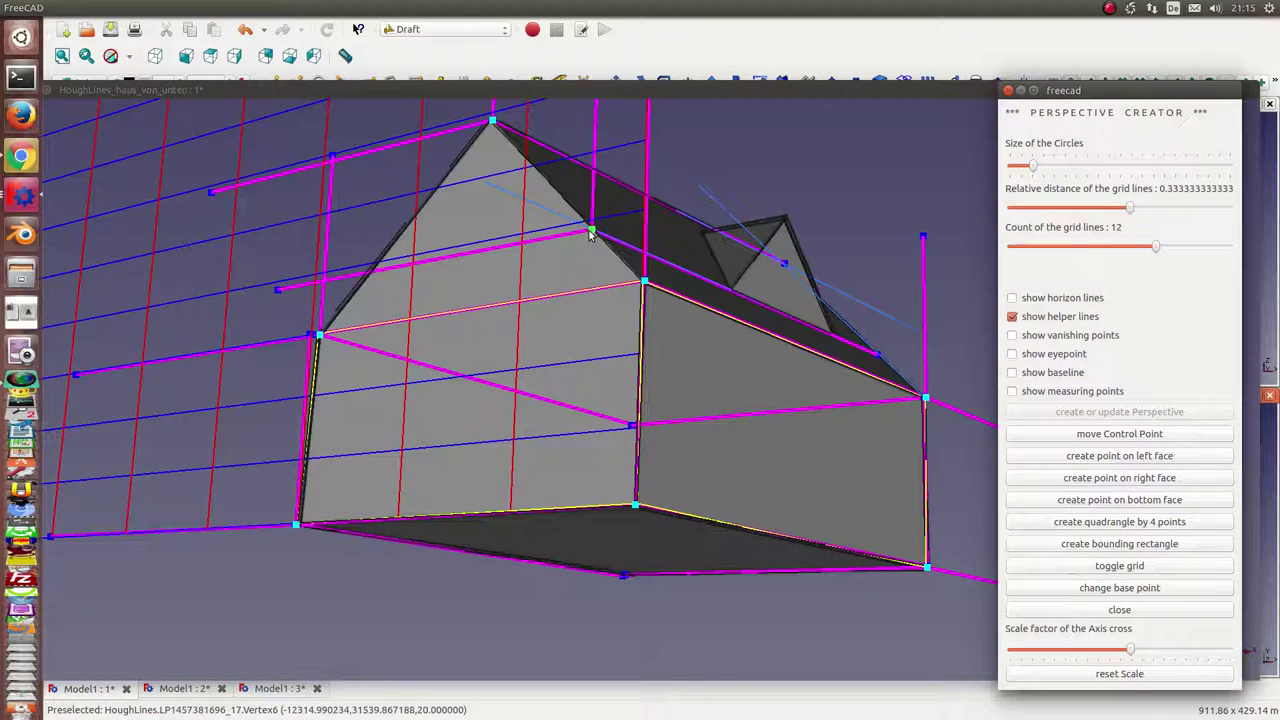
pyautogui.click(760, 200)
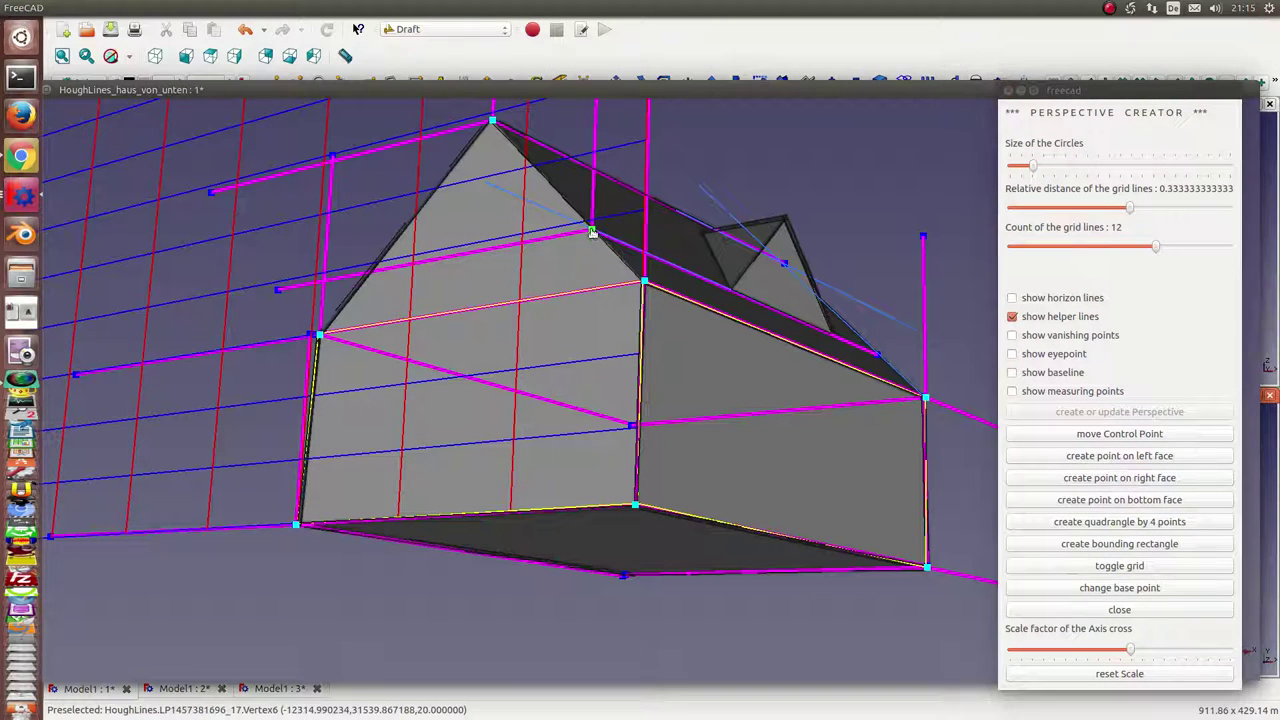
pyautogui.click(1096, 593)
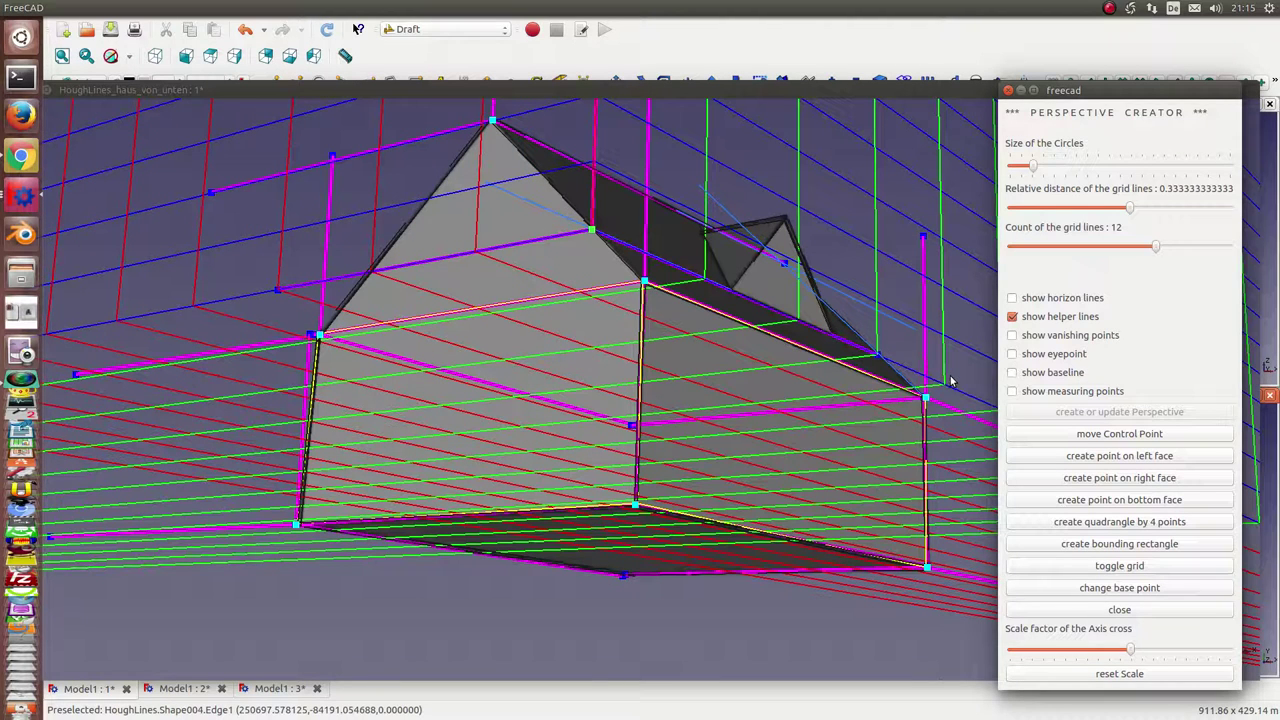
pyautogui.click(1116, 478)
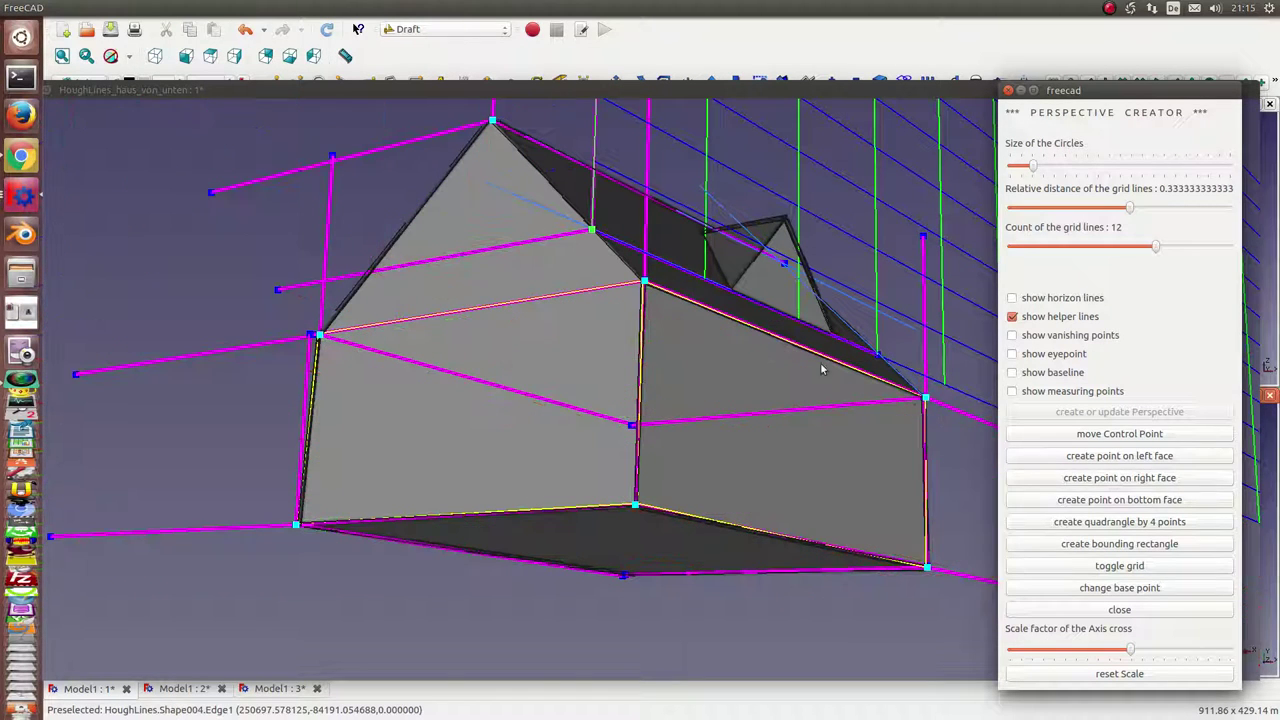
# Place control points where the dormer meets the roof, at its right base and at its peak.
pyautogui.click(732, 293)
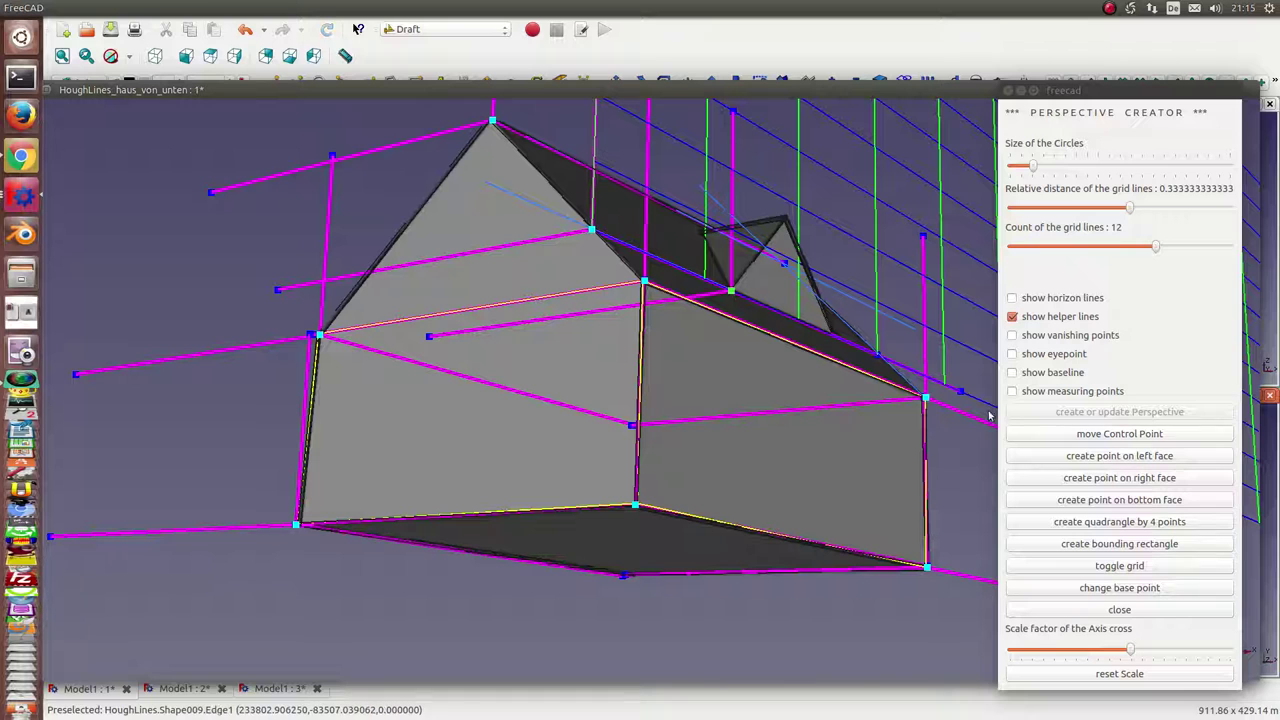
pyautogui.click(1098, 479)
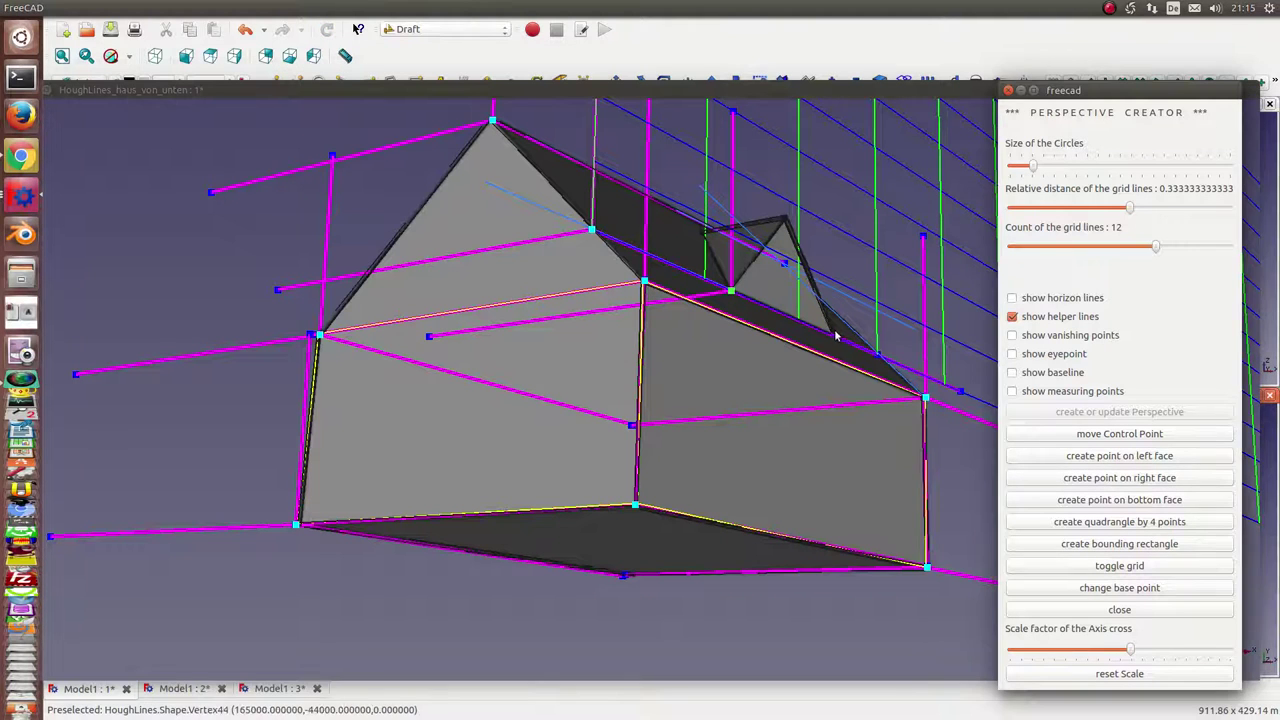
pyautogui.click(833, 332)
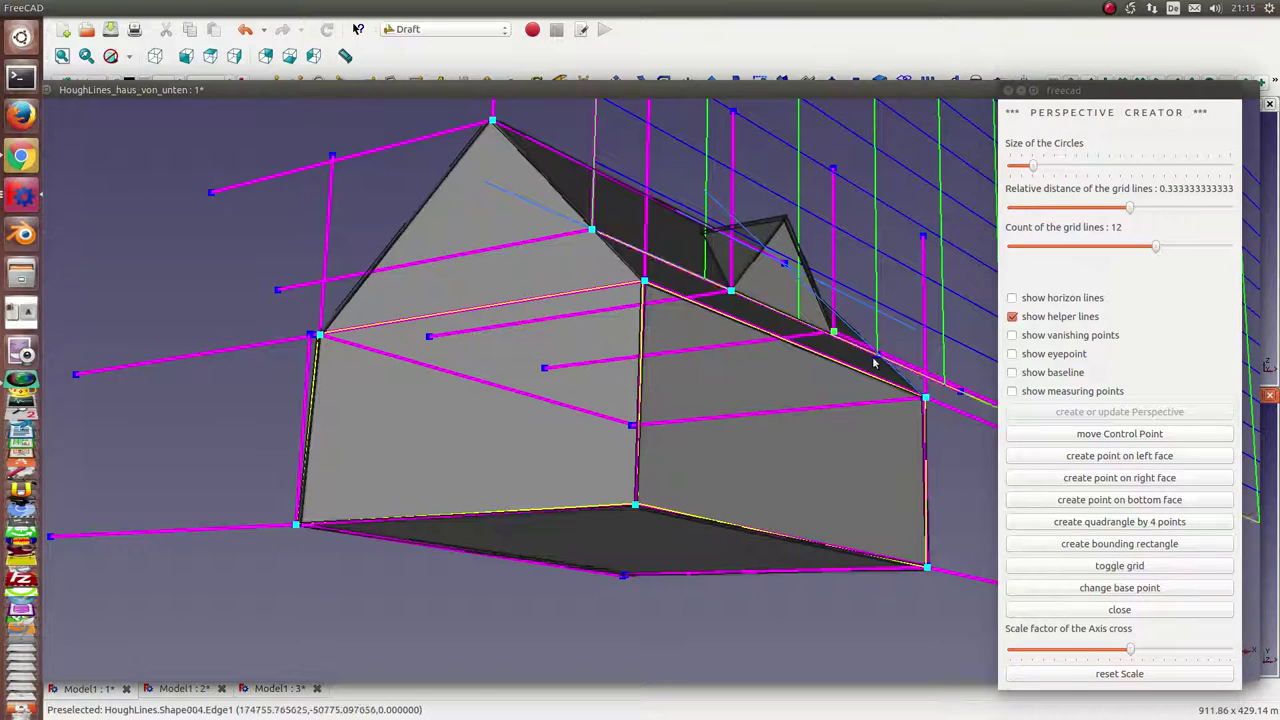
pyautogui.click(1158, 480)
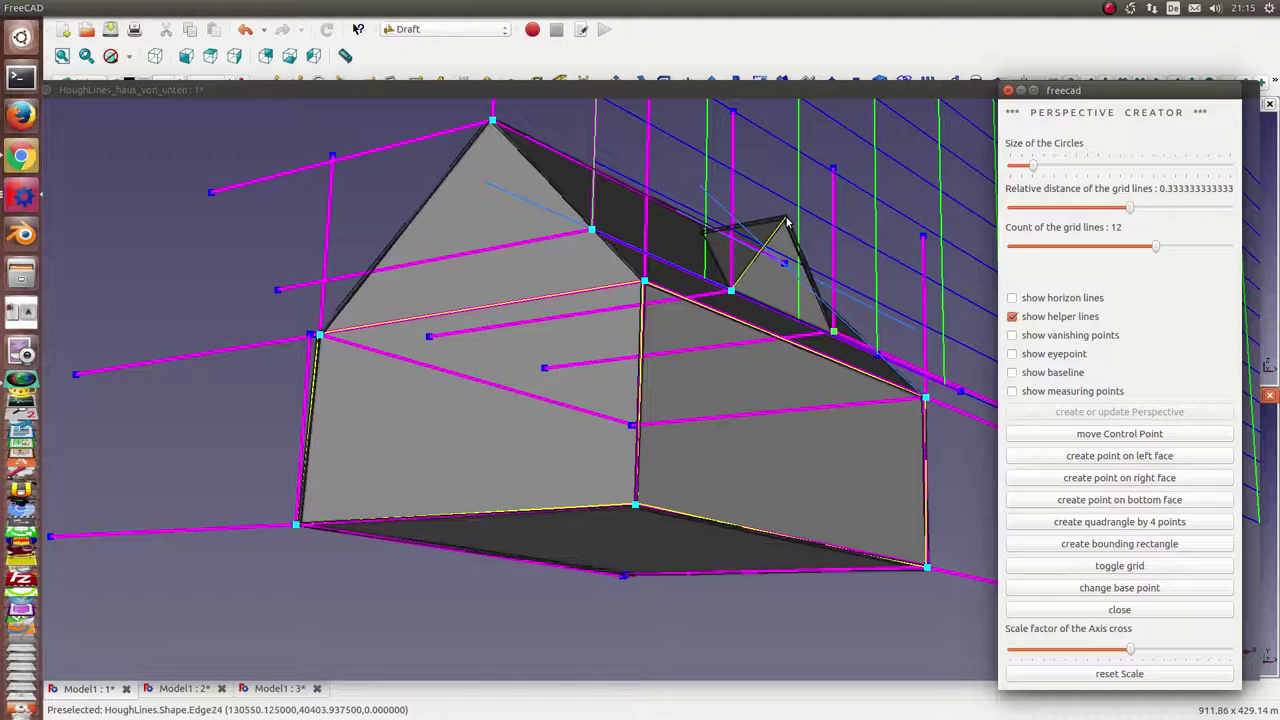
pyautogui.click(787, 219)
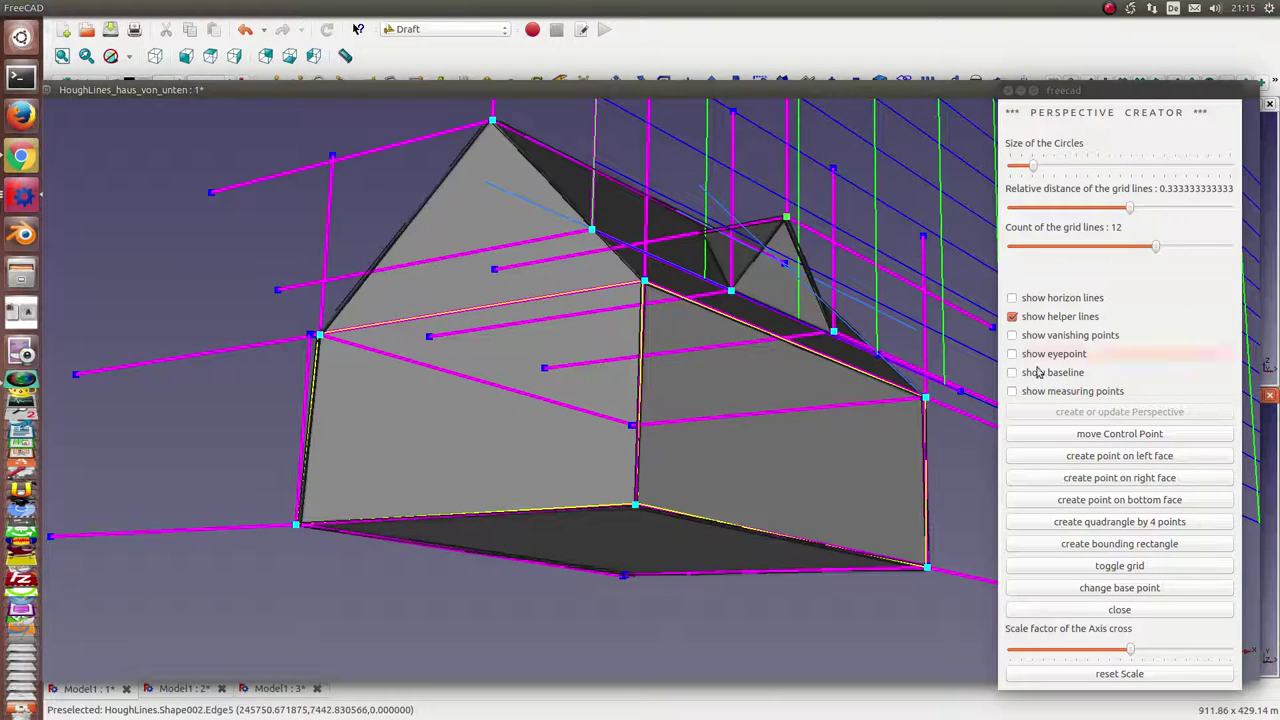
# Add a left-face point at the dormer's left corner, then orbit and add a right-face point at its base.
pyautogui.click(1094, 590)
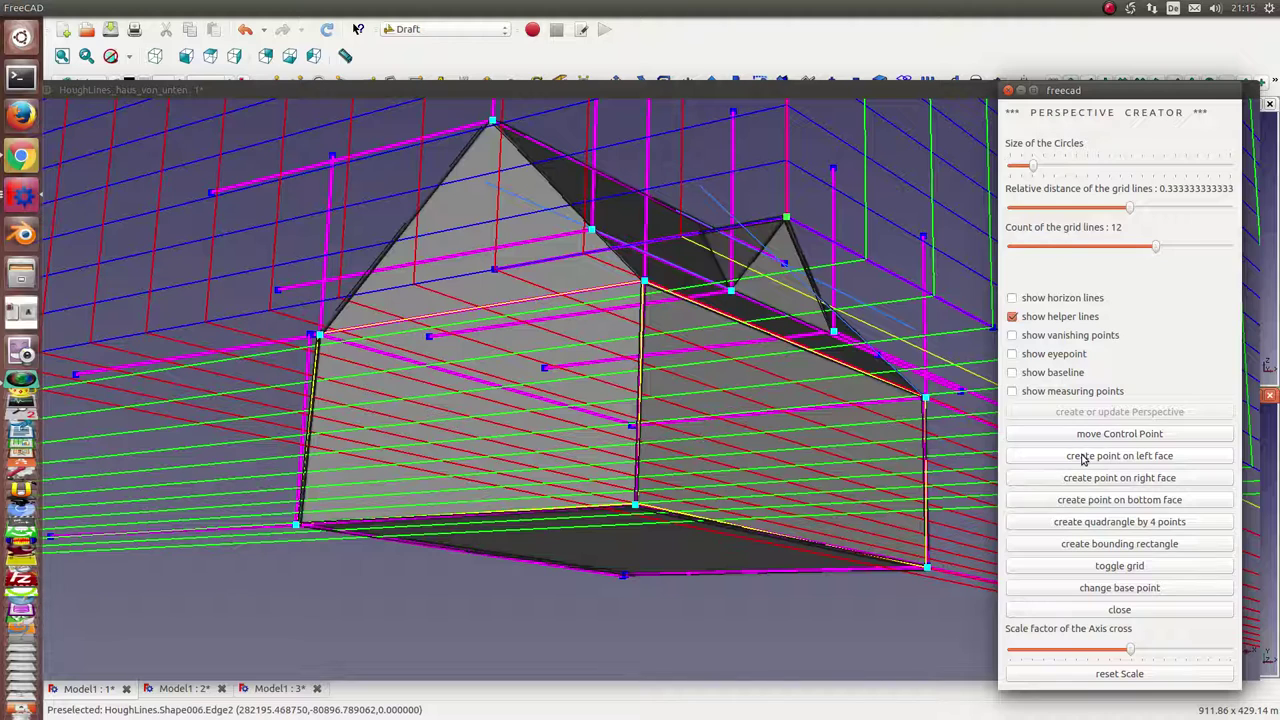
pyautogui.click(1081, 457)
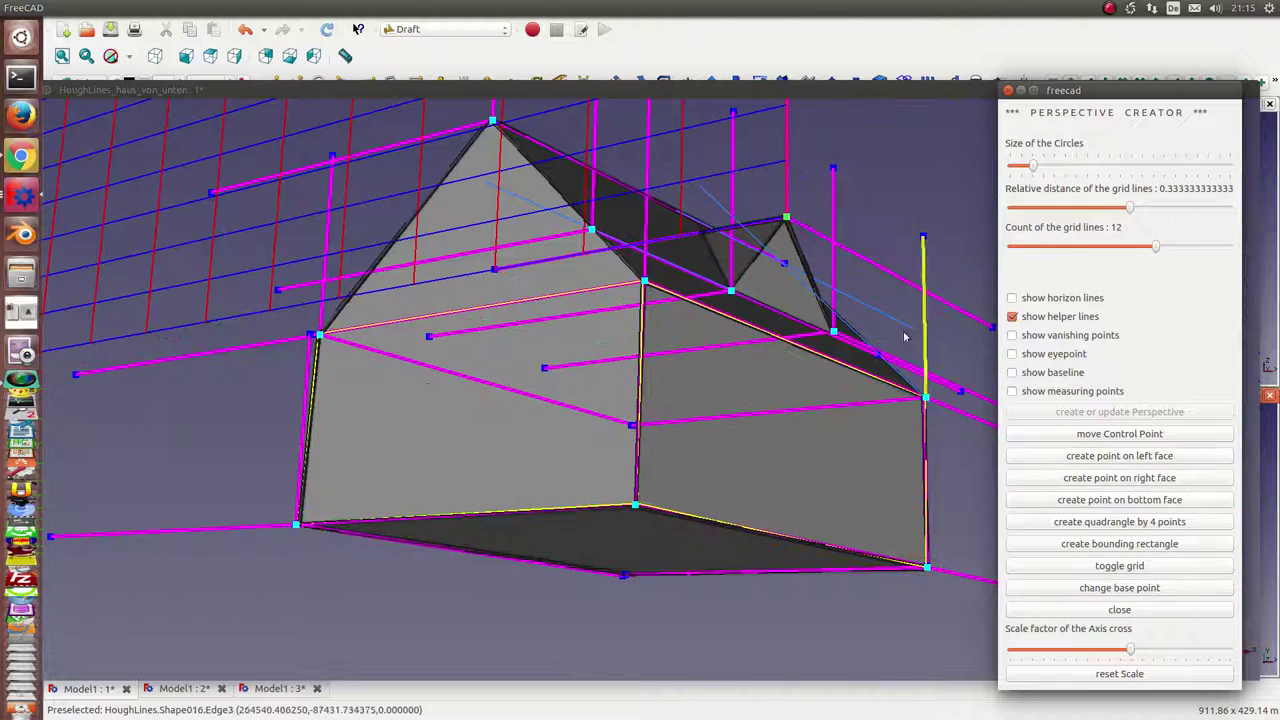
pyautogui.click(703, 234)
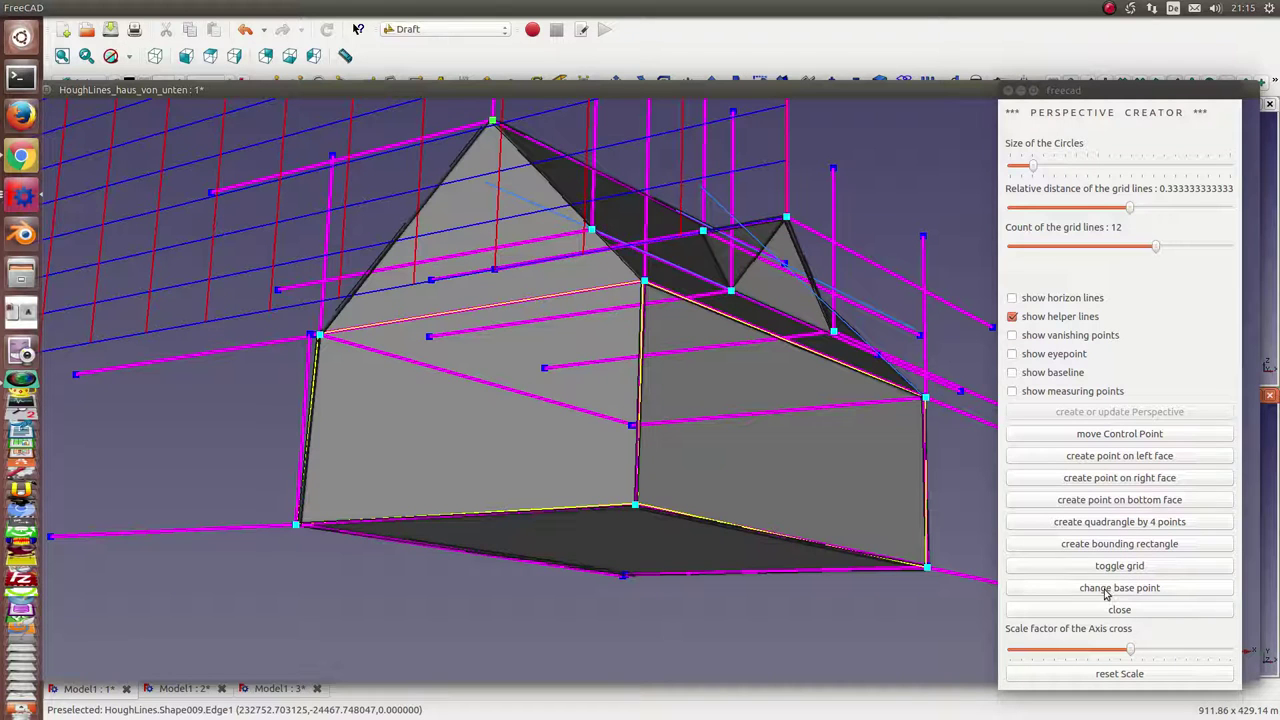
pyautogui.click(1106, 590)
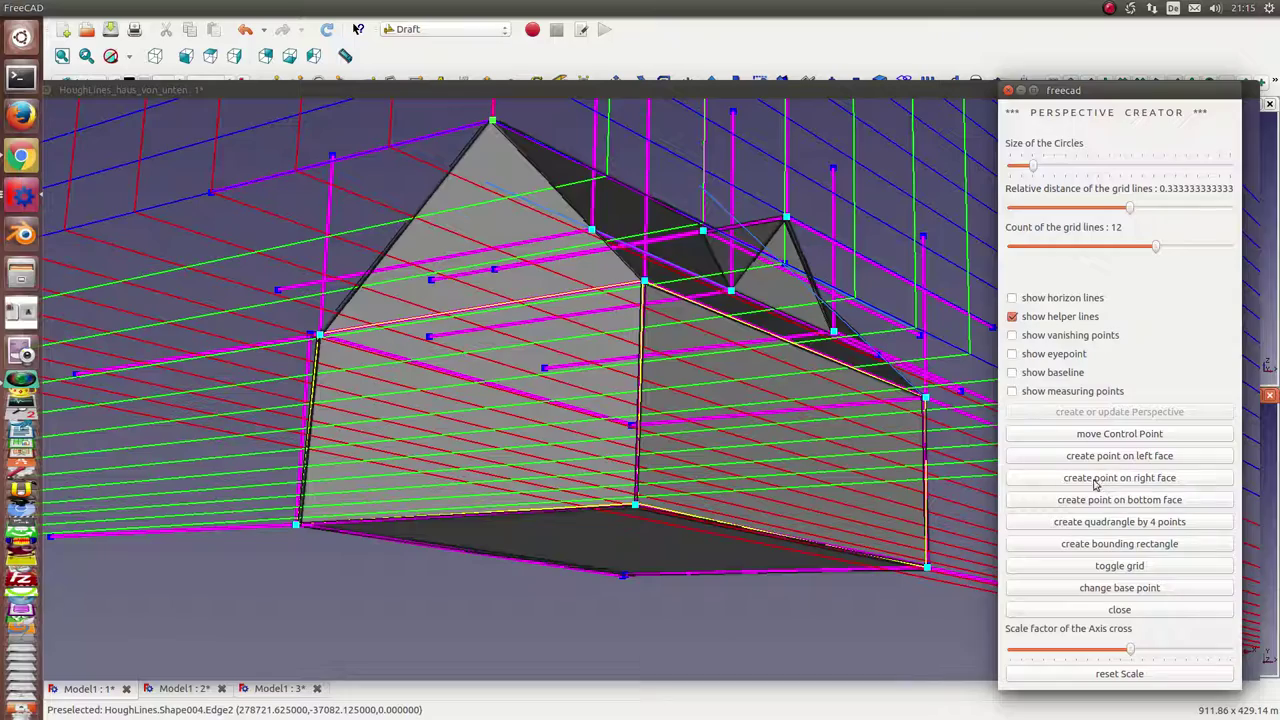
pyautogui.scroll(3, 641, 393)
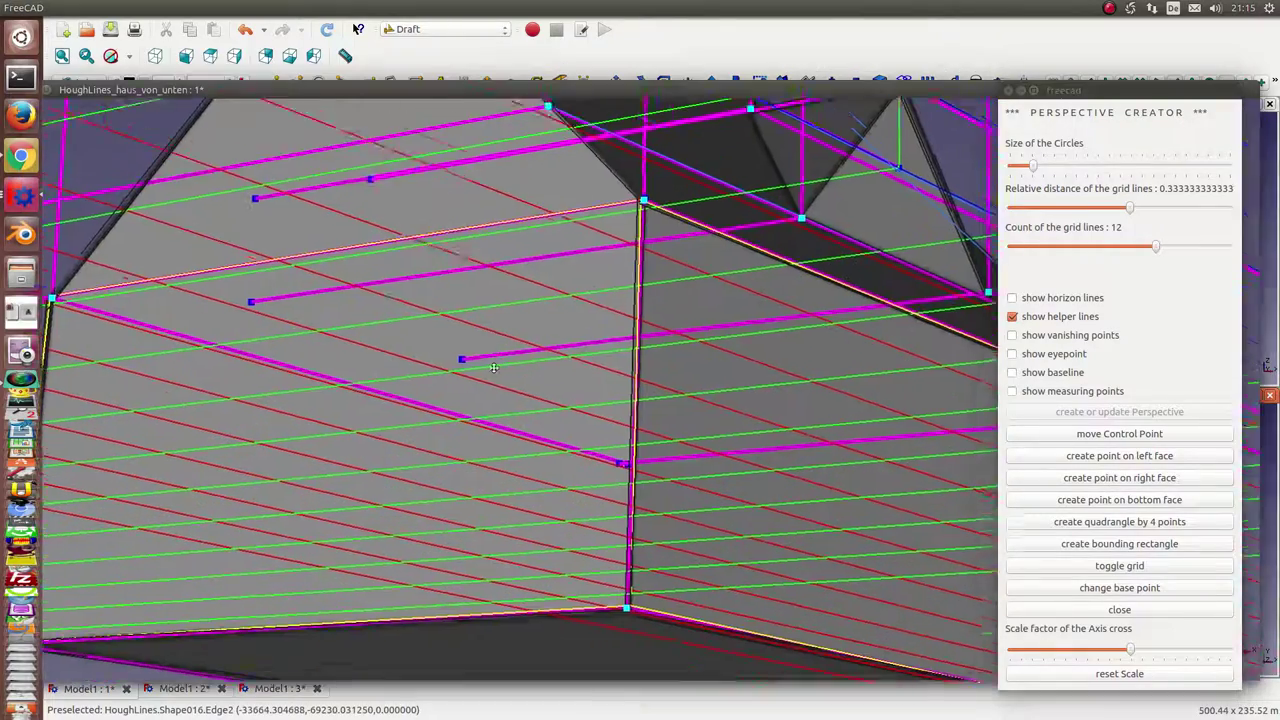
pyautogui.moveTo(493, 367); pyautogui.dragTo(912, 393, button='middle')
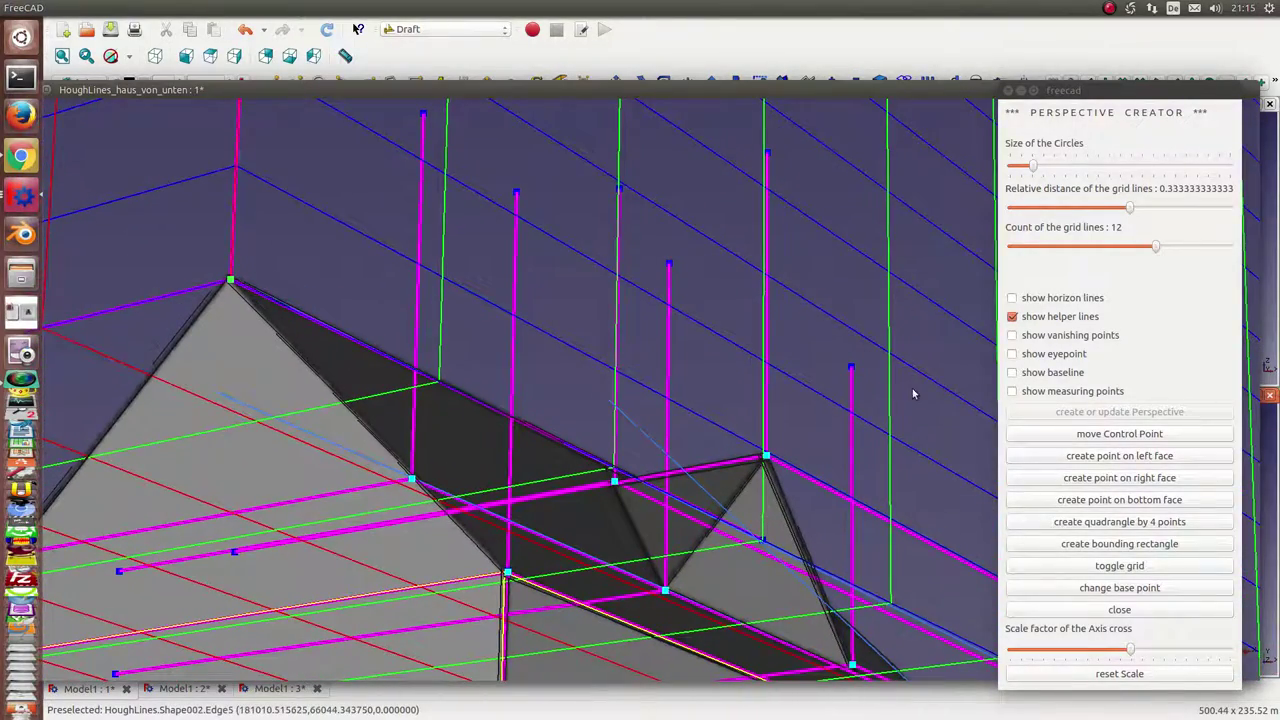
pyautogui.click(1115, 484)
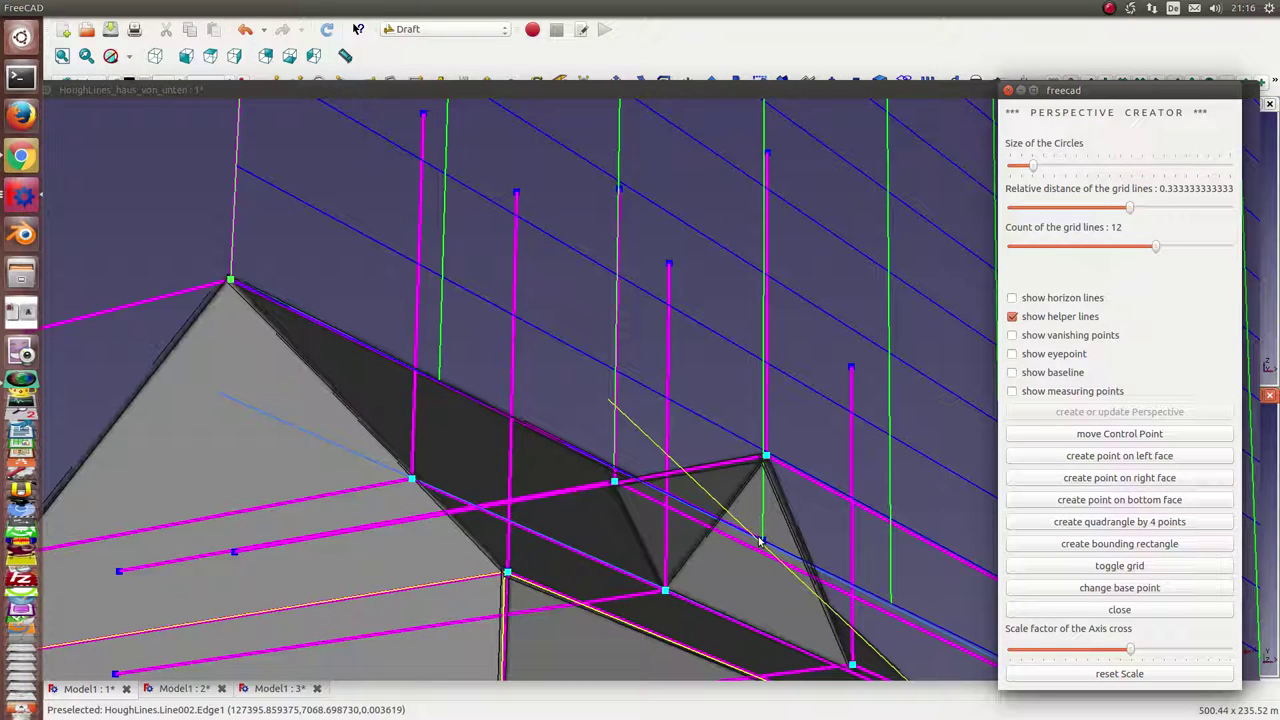
pyautogui.click(759, 540)
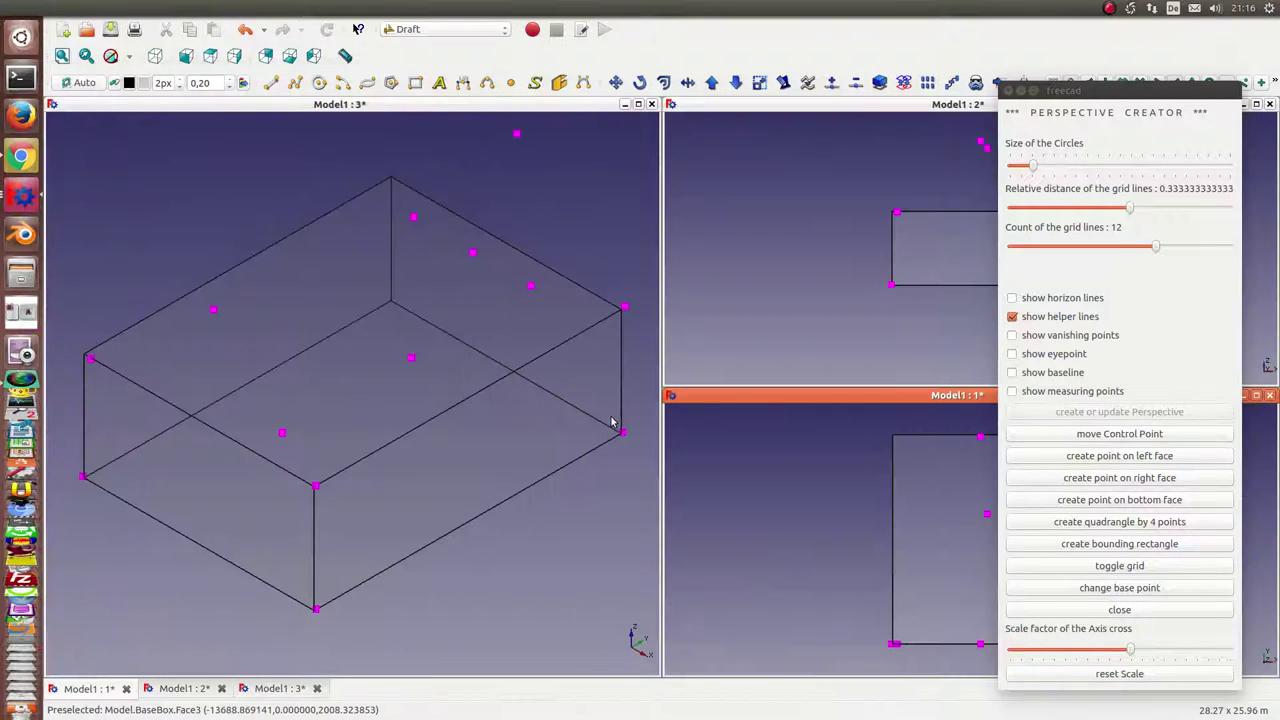
# Close Perspective Creator, orbit the Model1:2 box, and bring the HoughLines house window forward.
pyautogui.click(1117, 79)
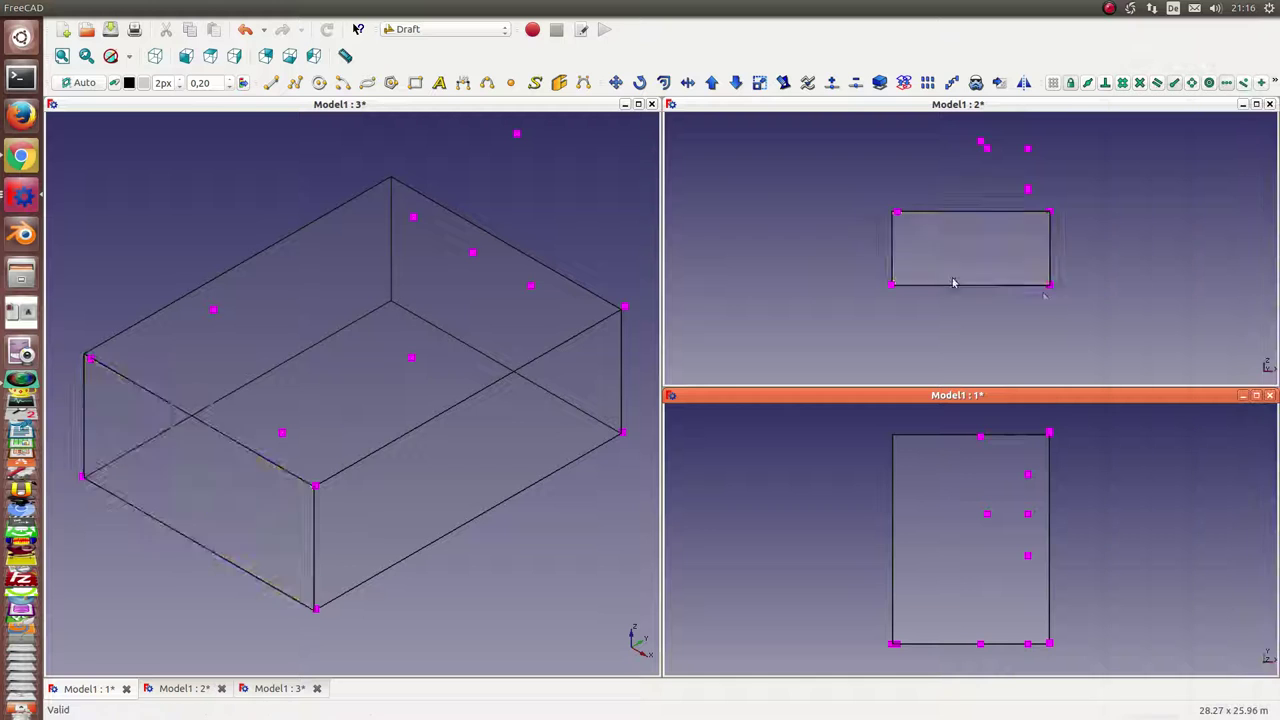
pyautogui.moveTo(827, 249)
pyautogui.mouseDown(button='middle')
pyautogui.moveTo(771, 263)
pyautogui.moveTo(877, 300)
pyautogui.moveTo(877, 251)
pyautogui.moveTo(839, 247)
pyautogui.mouseUp(button='middle')
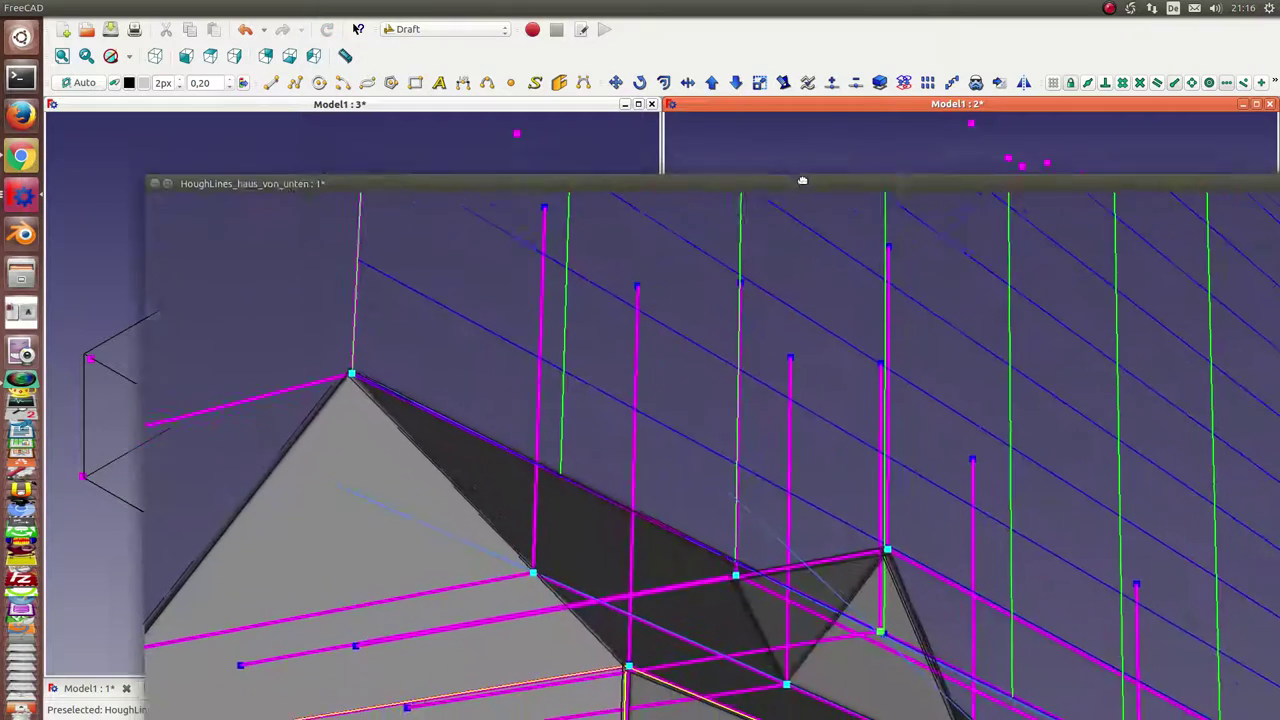
pyautogui.moveTo(804, 174)
pyautogui.mouseDown()
pyautogui.moveTo(824, 420)
pyautogui.moveTo(861, 537)
pyautogui.moveTo(691, 178)
pyautogui.mouseUp()
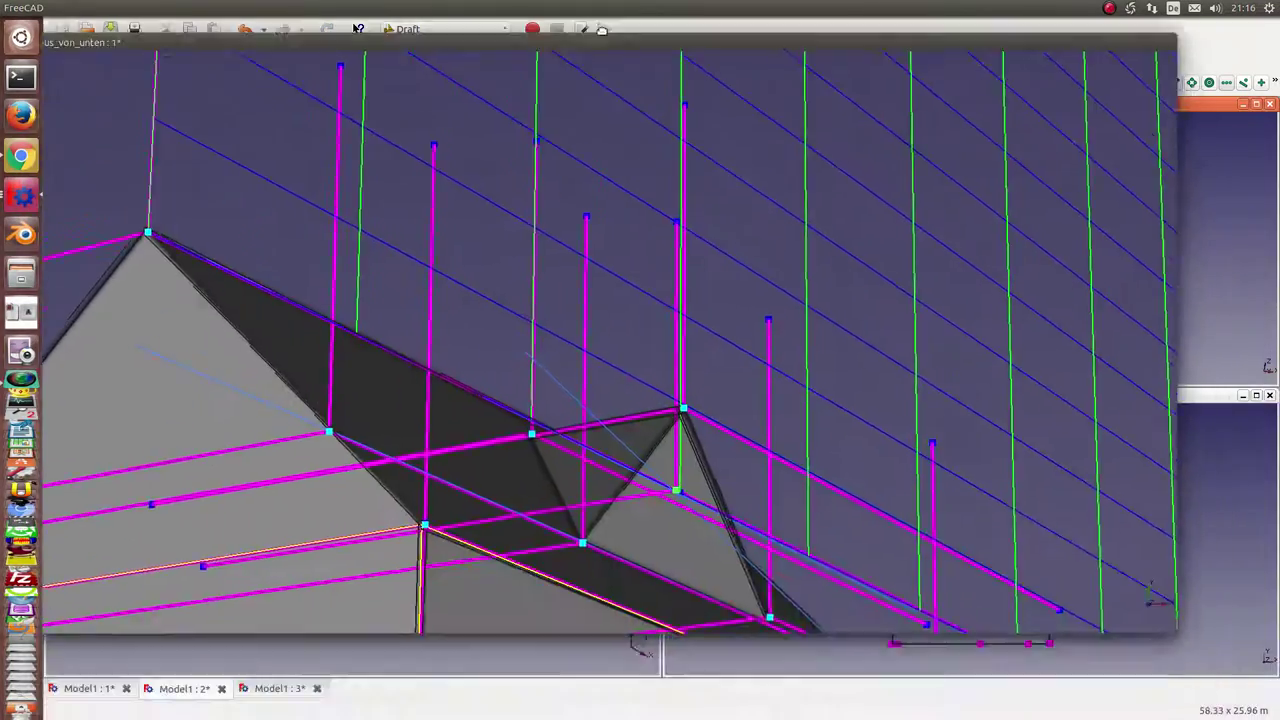
# Zoom out on the house and move its window higher on screen.
pyautogui.scroll(-3, 643, 229)
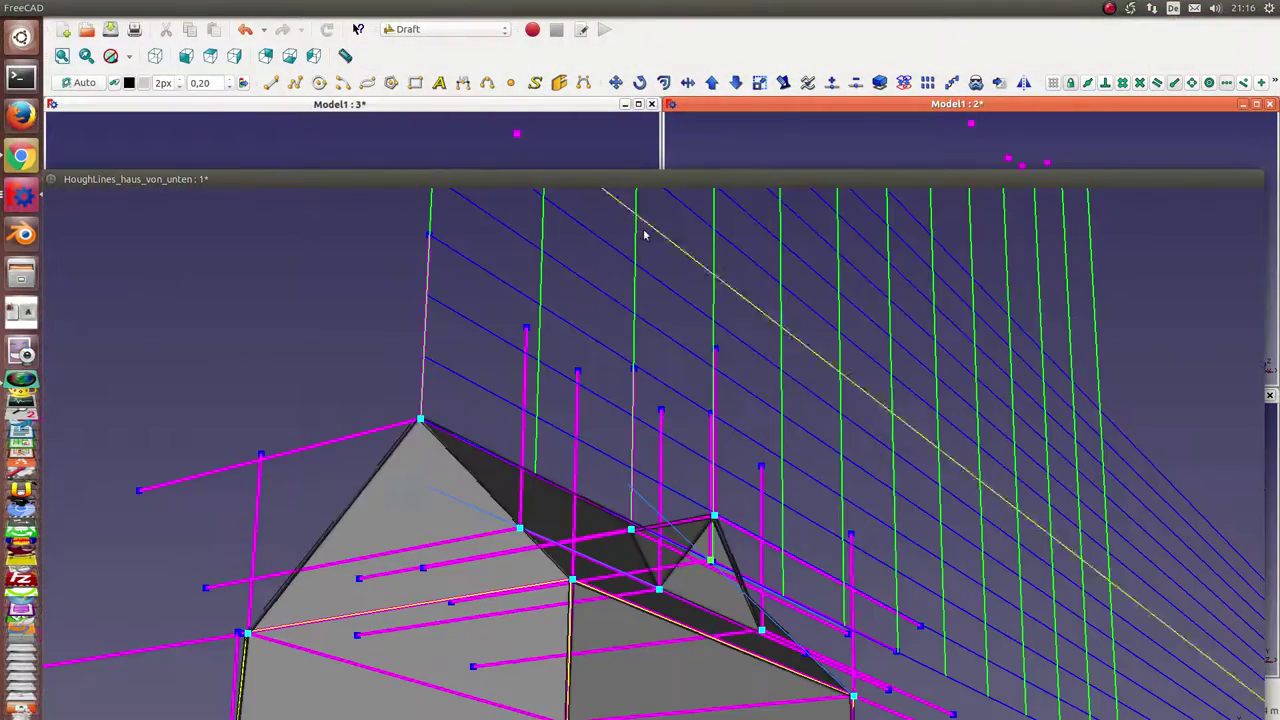
pyautogui.scroll(-3, 608, 281)
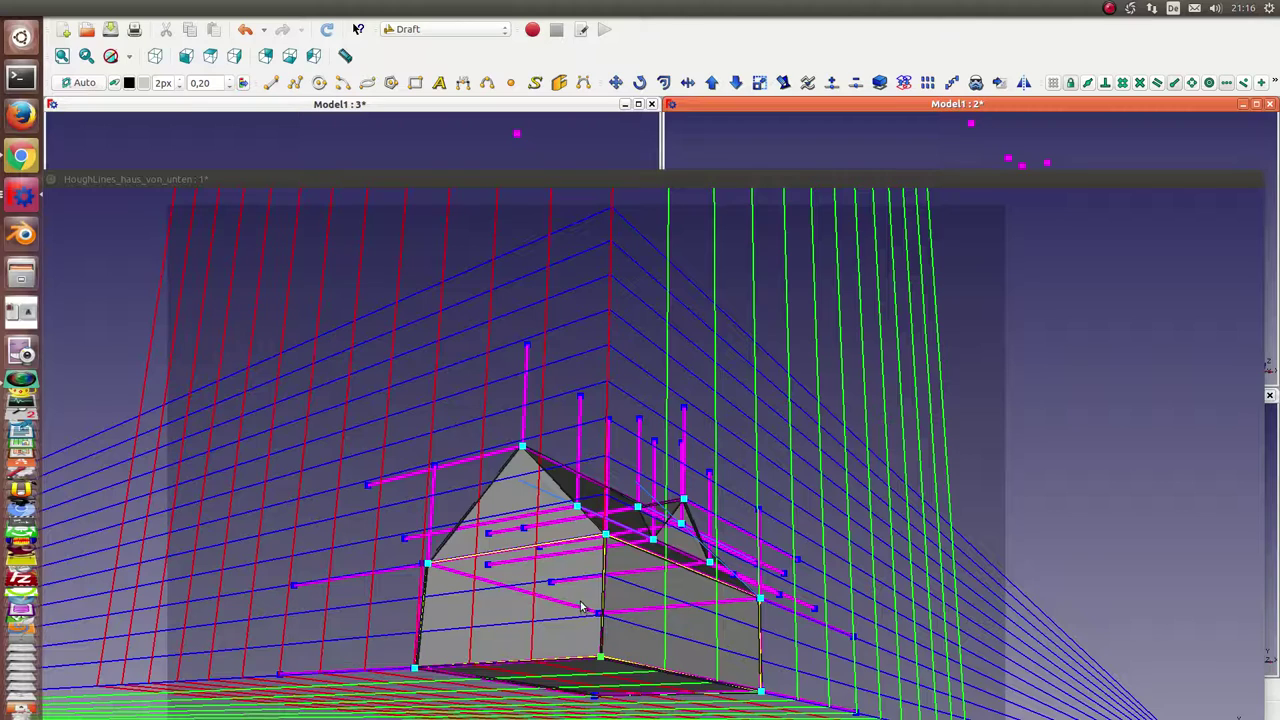
pyautogui.scroll(2, 583, 612)
pyautogui.scroll(-3, 583, 605)
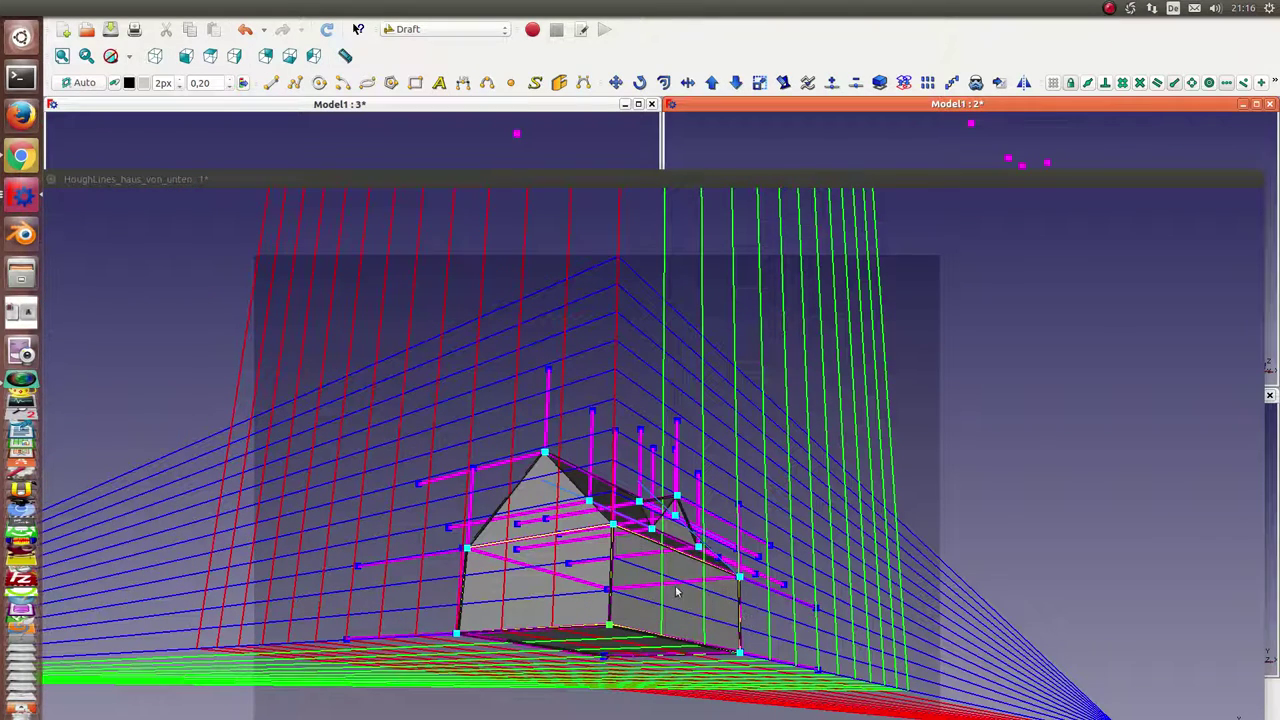
pyautogui.moveTo(655, 177)
pyautogui.mouseDown()
pyautogui.moveTo(842, 50)
pyautogui.moveTo(720, 64)
pyautogui.mouseUp()
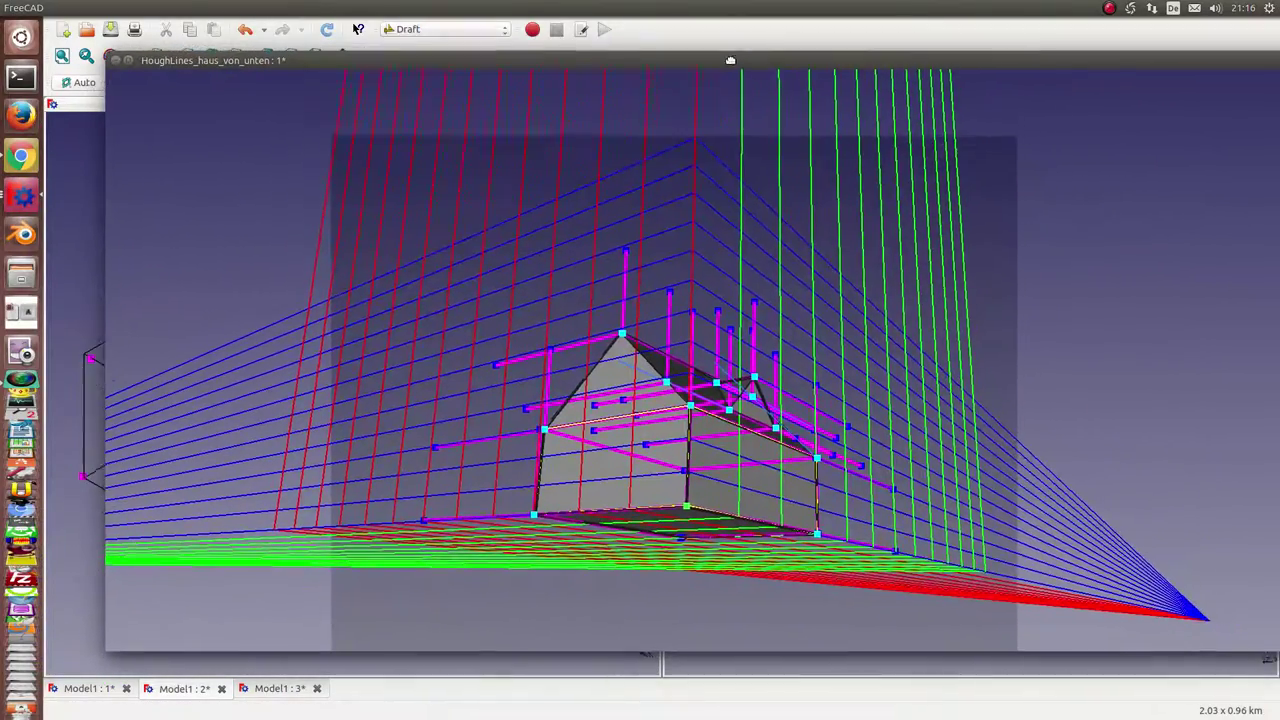
pyautogui.scroll(3, 735, 372)
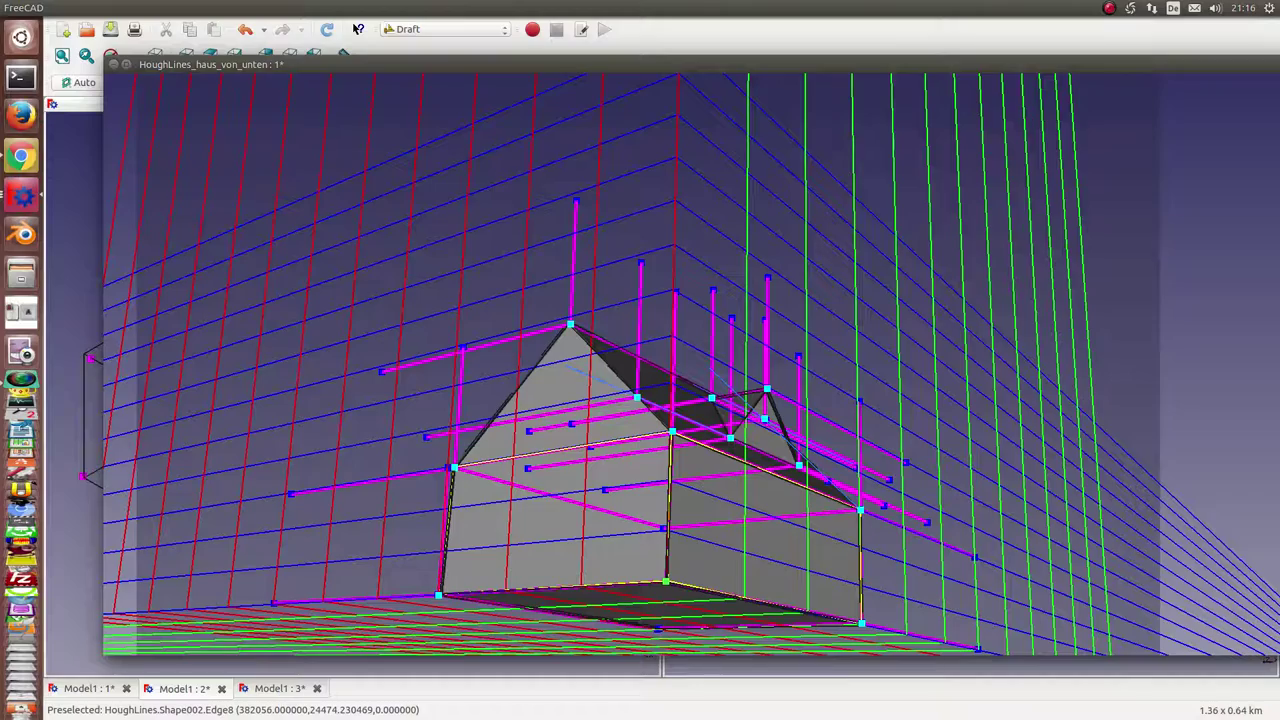
# Orbit to the underside, place a bottom-face point on the house's bottom edge, and redraw the grid through it.
pyautogui.scroll(3, 705, 337)
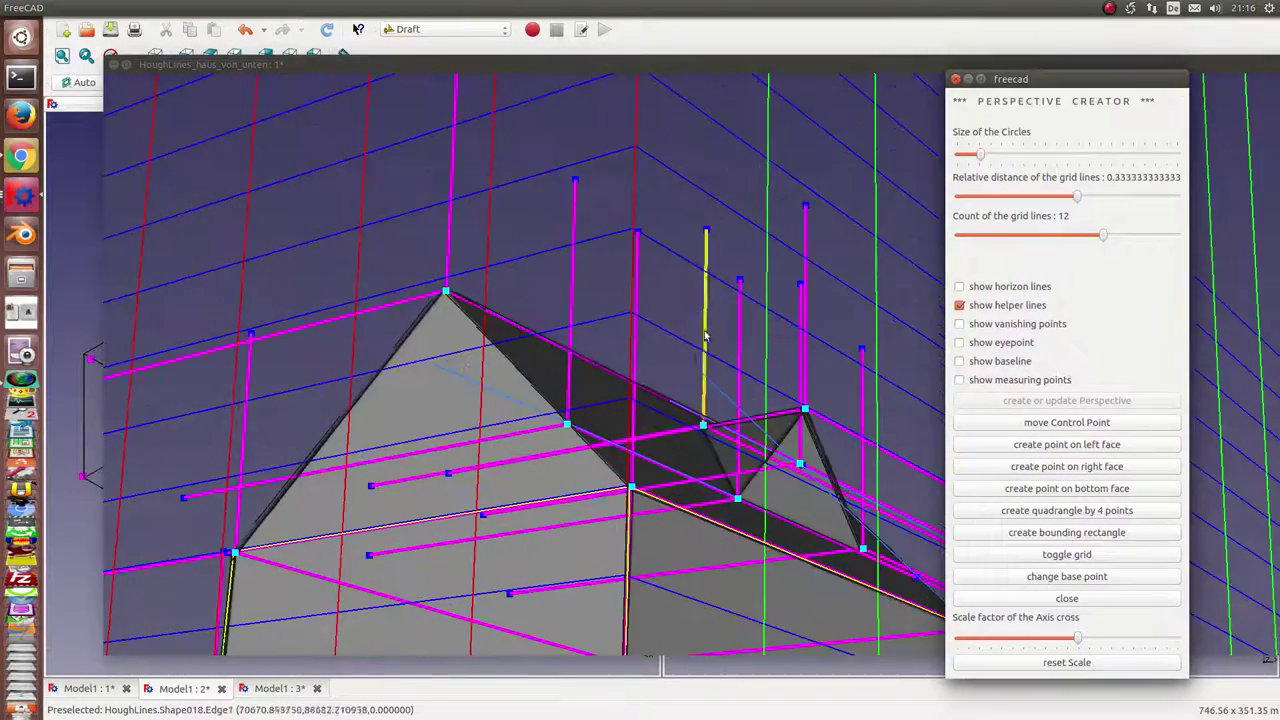
pyautogui.moveTo(720, 250); pyautogui.dragTo(650, 237, button='middle')
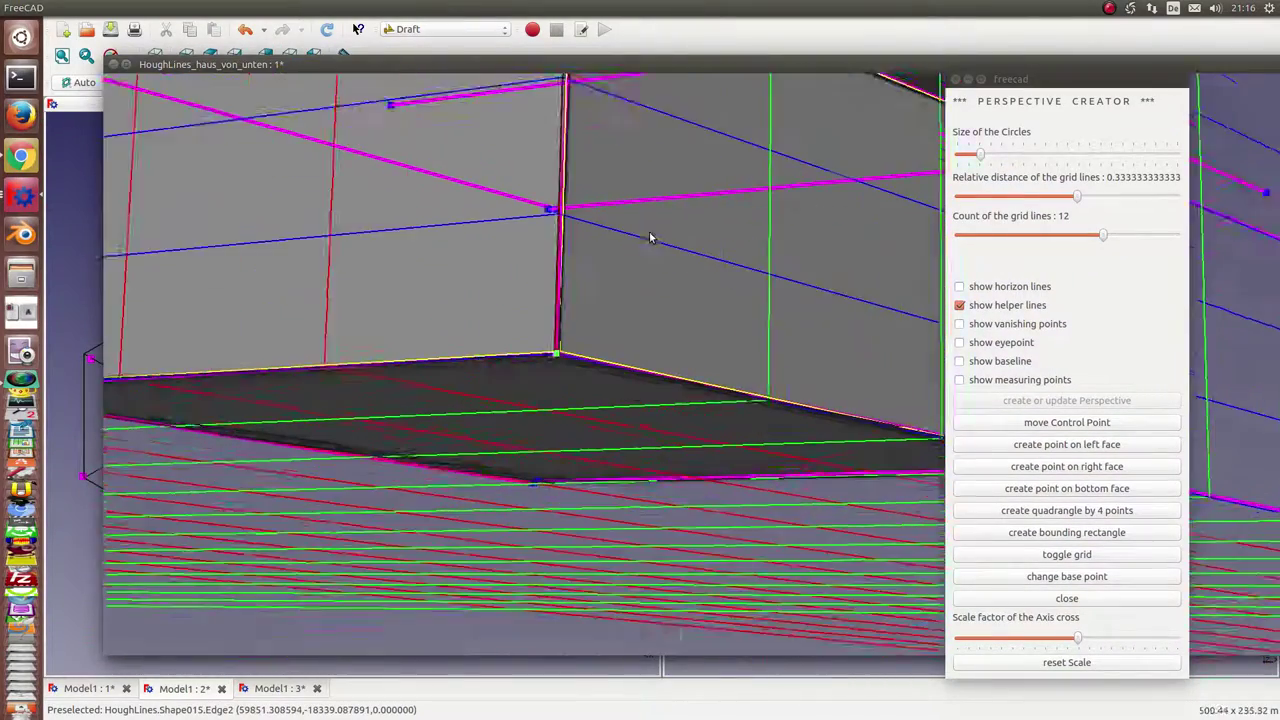
pyautogui.moveTo(523, 363); pyautogui.dragTo(660, 266, button='middle')
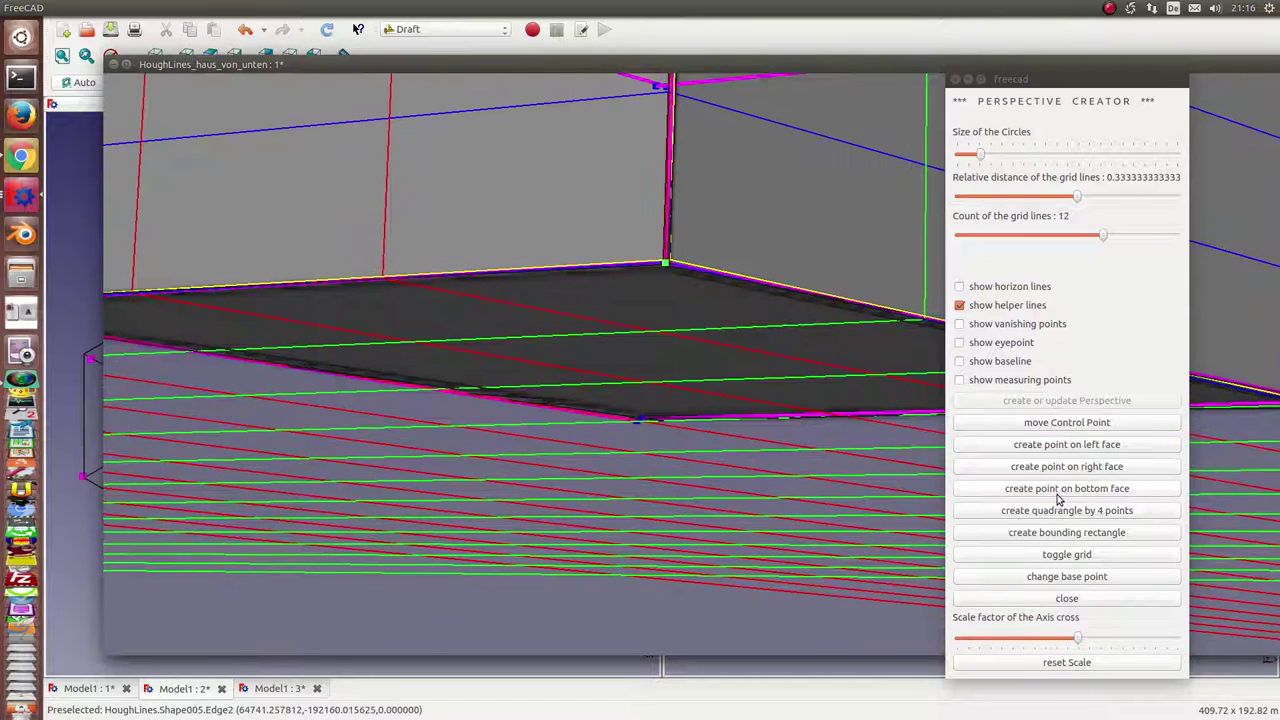
pyautogui.click(1058, 490)
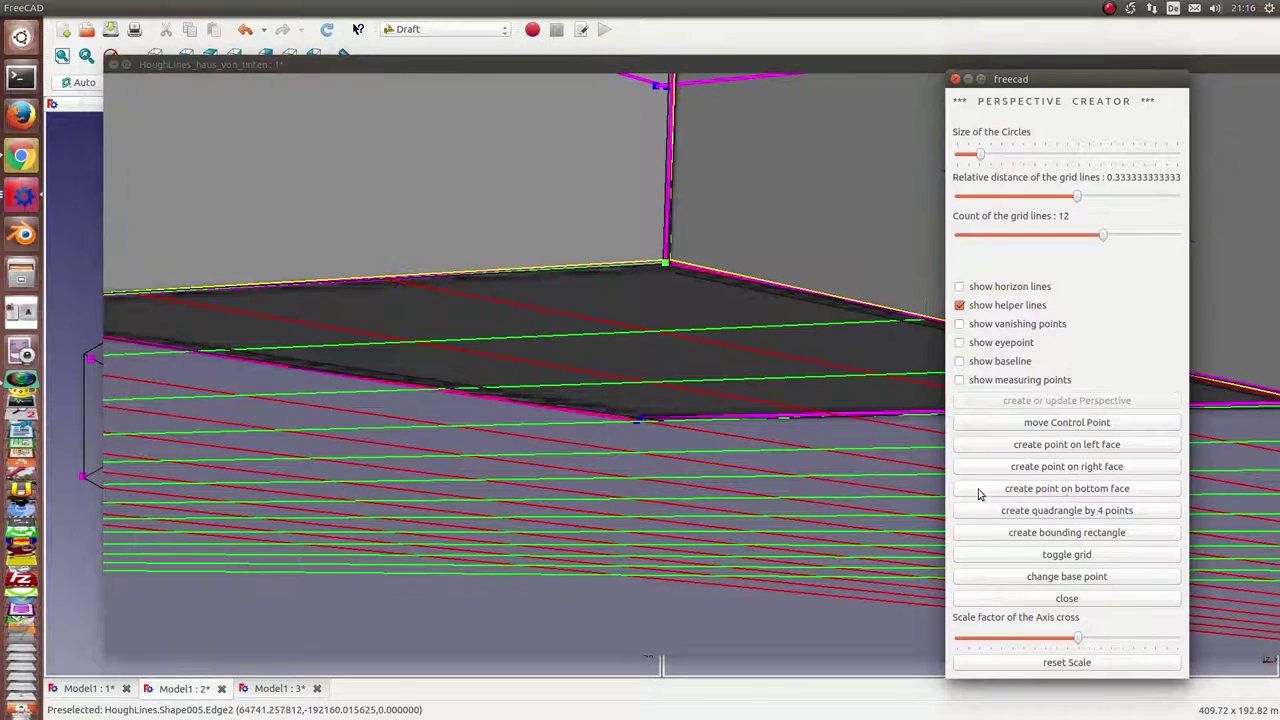
pyautogui.click(640, 422)
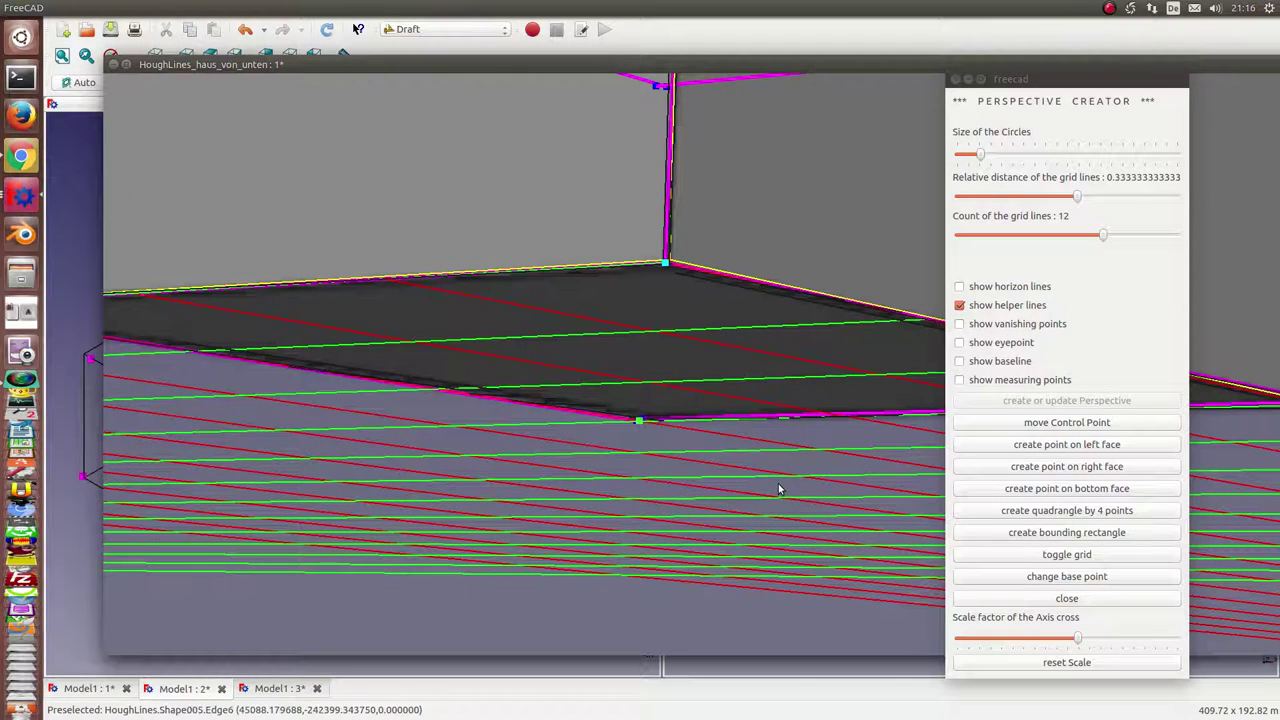
pyautogui.click(1060, 580)
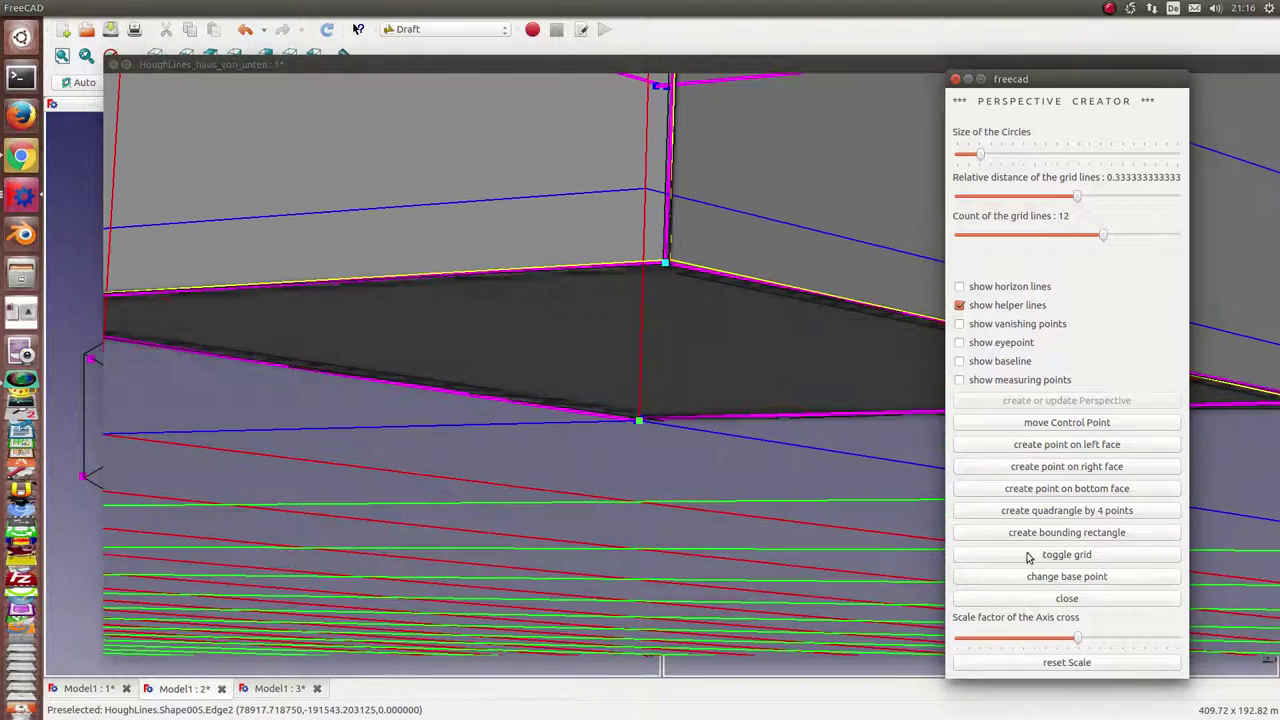
# Toggle the grid, place another bottom-face point at the bottom-edge vertex, and move the house window aside.
pyautogui.click(666, 265)
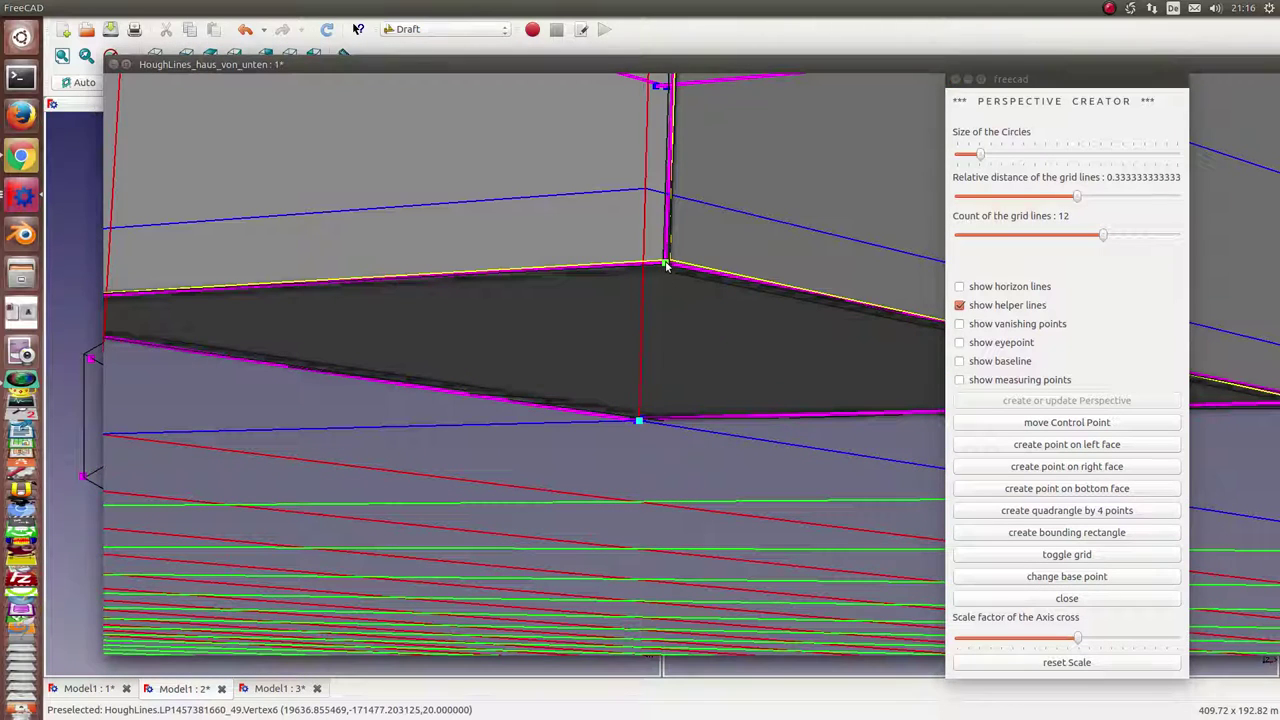
pyautogui.click(1066, 556)
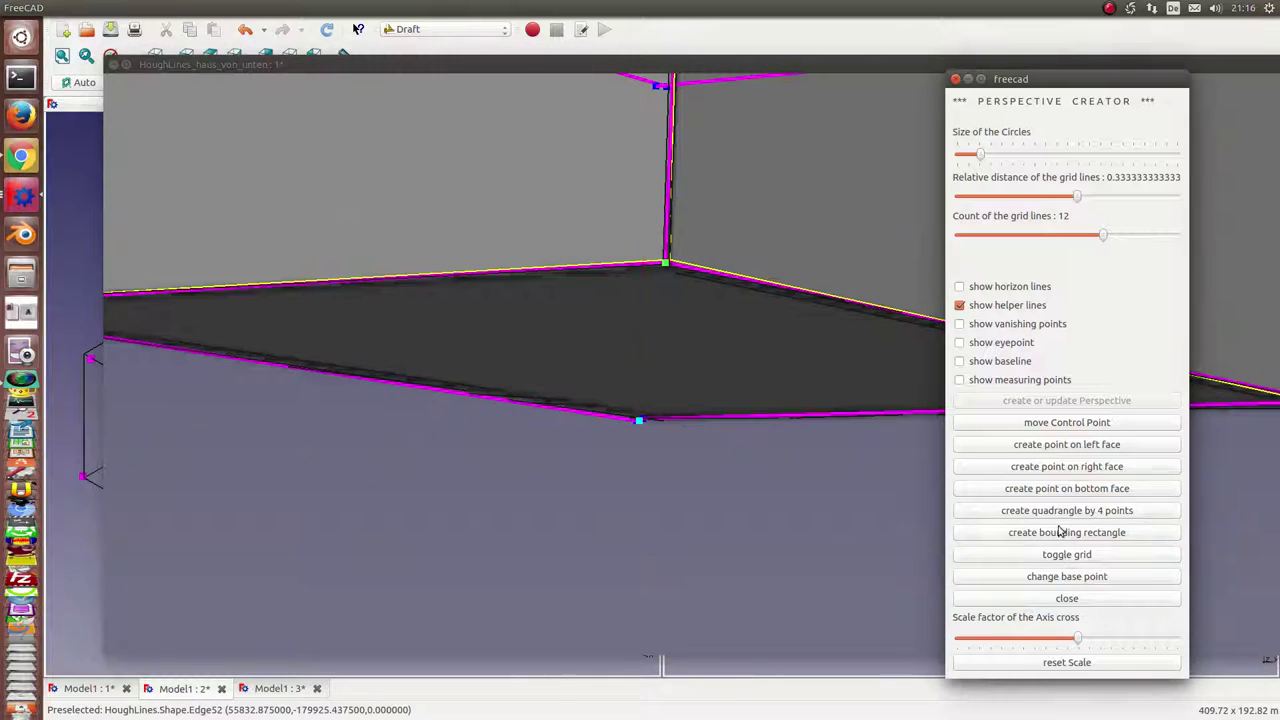
pyautogui.click(1060, 579)
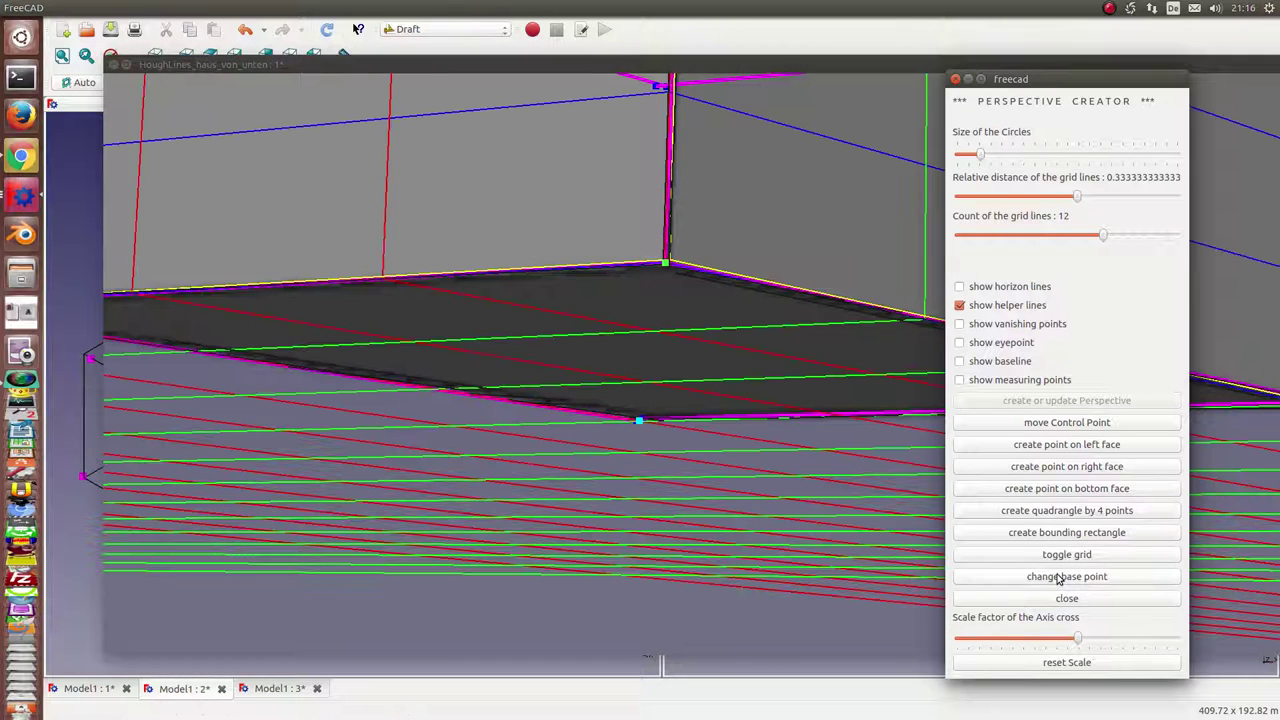
pyautogui.click(1068, 489)
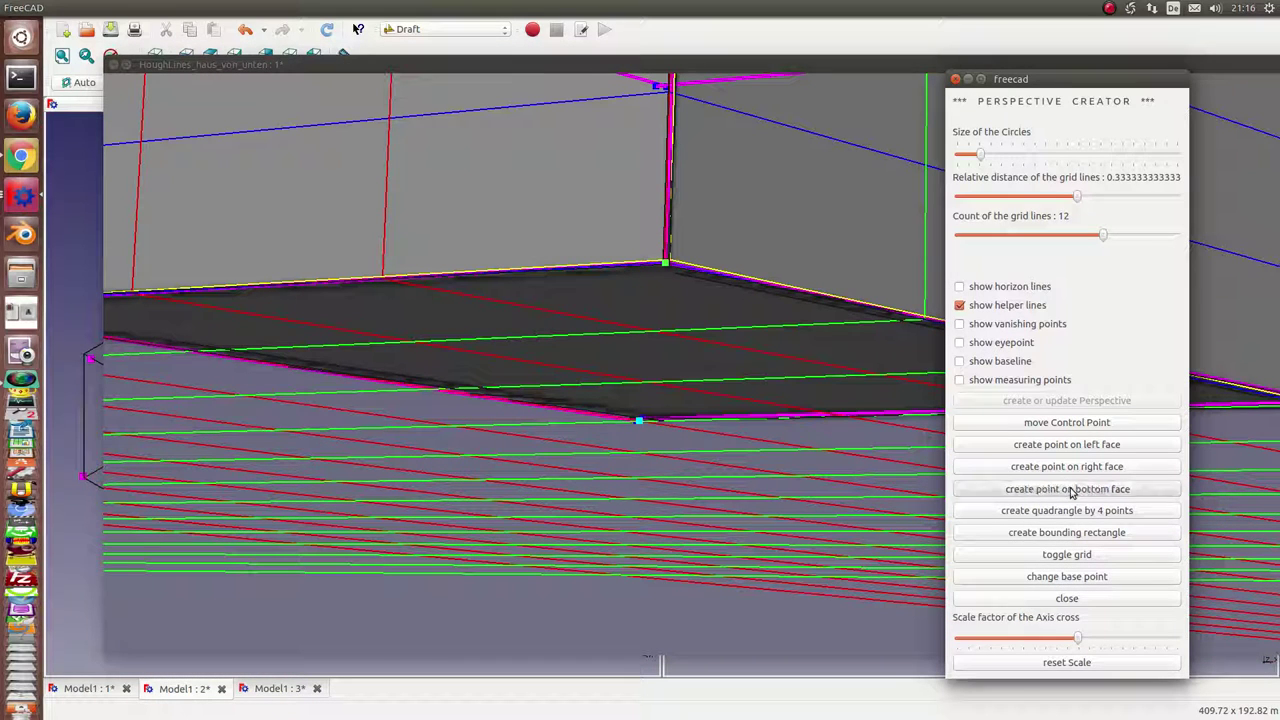
pyautogui.click(640, 424)
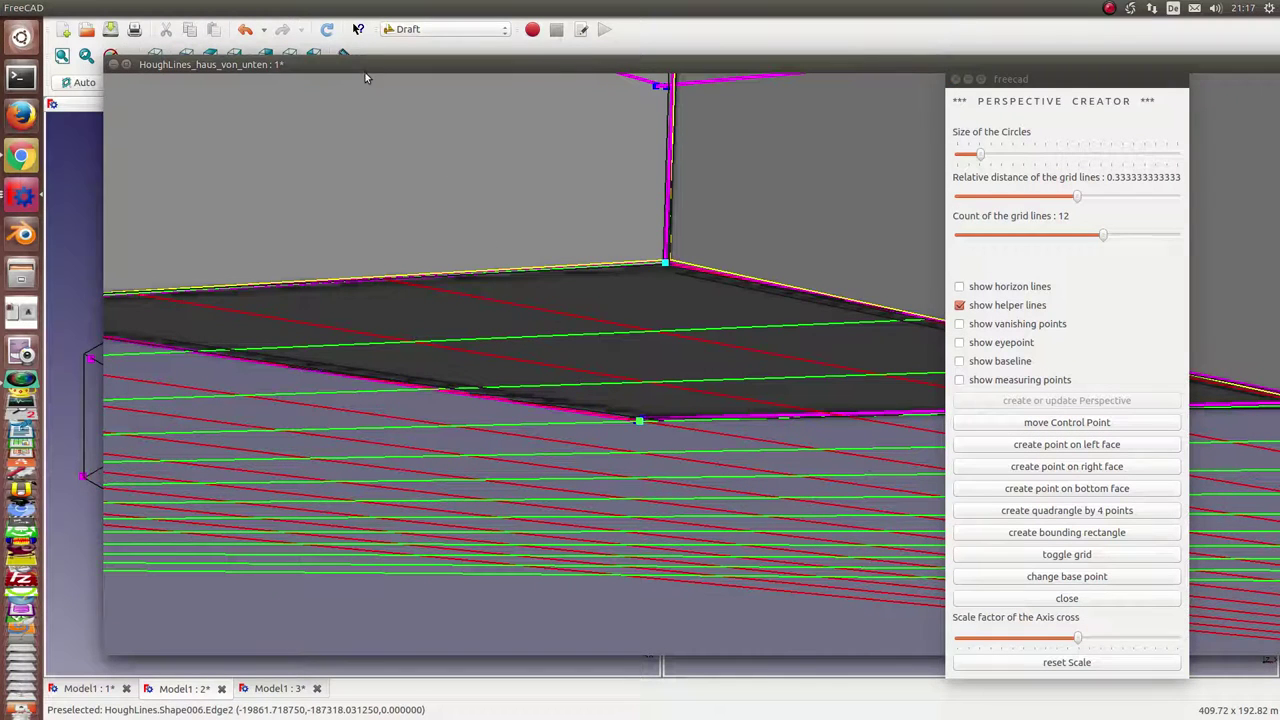
pyautogui.moveTo(365, 75); pyautogui.dragTo(1137, 240)
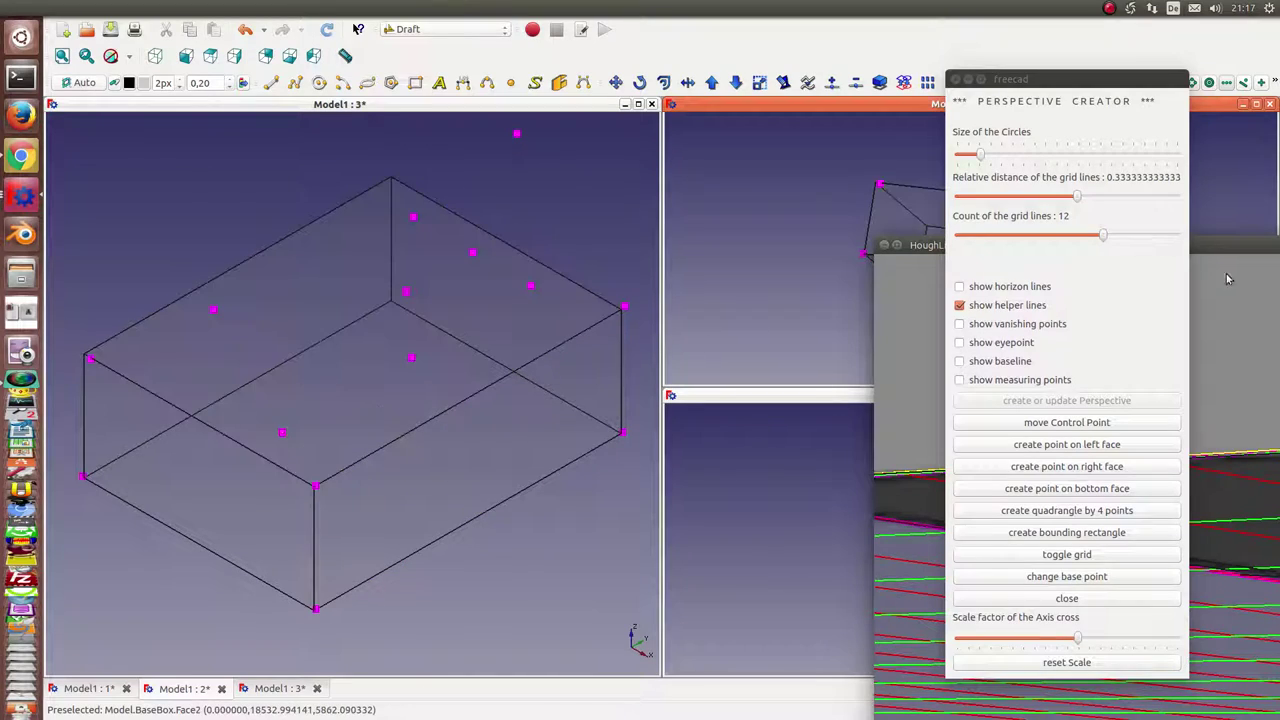
# Bring the house window forward, enlarge it and adjust the zoom.
pyautogui.moveTo(905, 245); pyautogui.dragTo(75, 158)
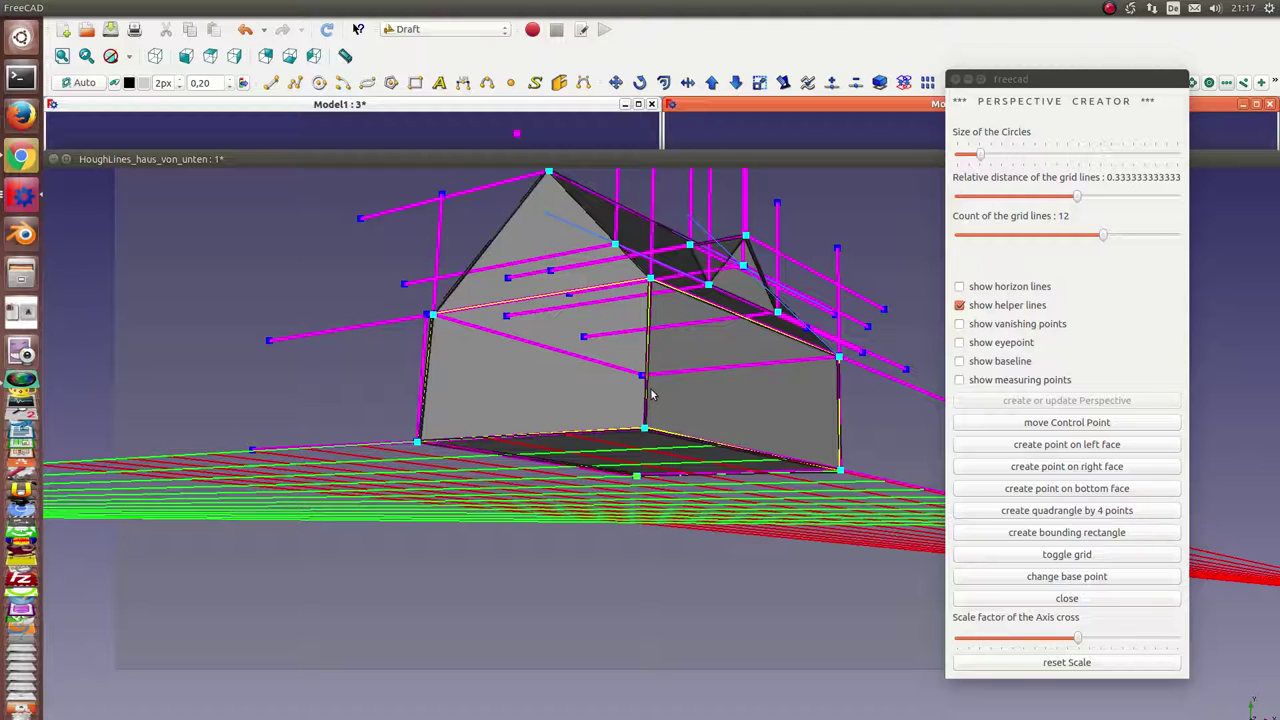
pyautogui.scroll(-2, 631, 373)
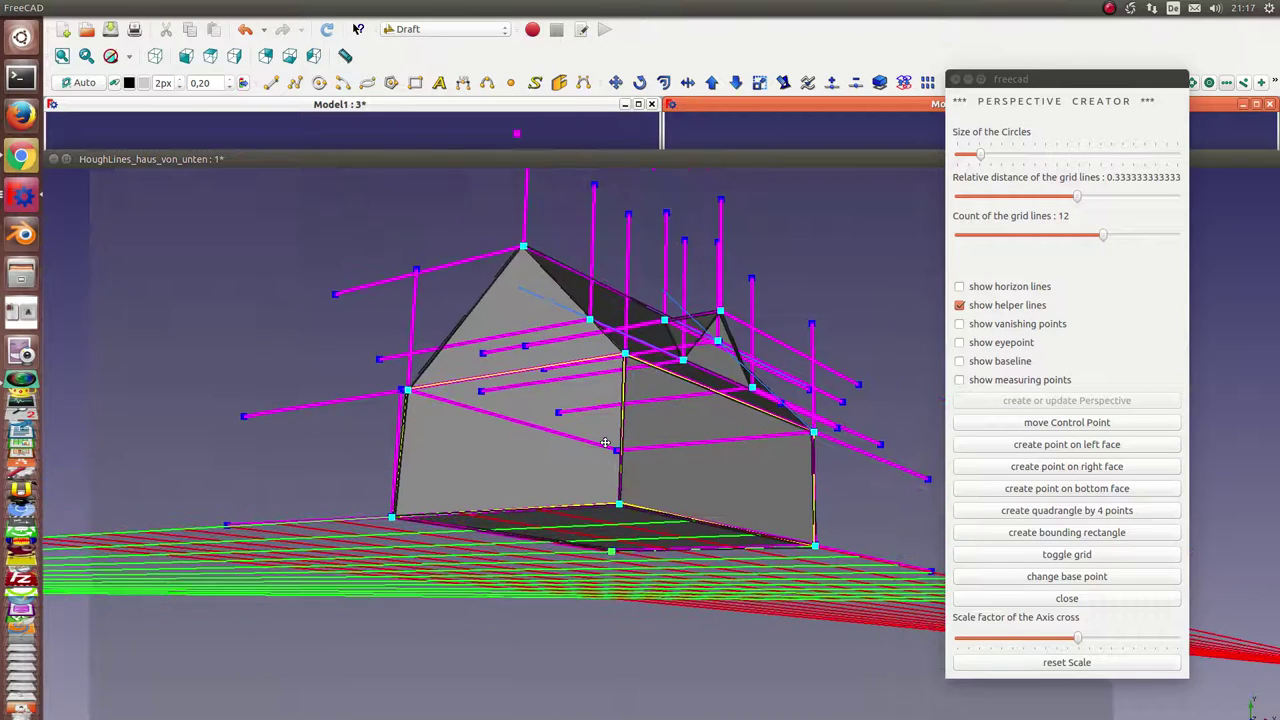
pyautogui.scroll(-2, 604, 437)
pyautogui.scroll(3, 672, 438)
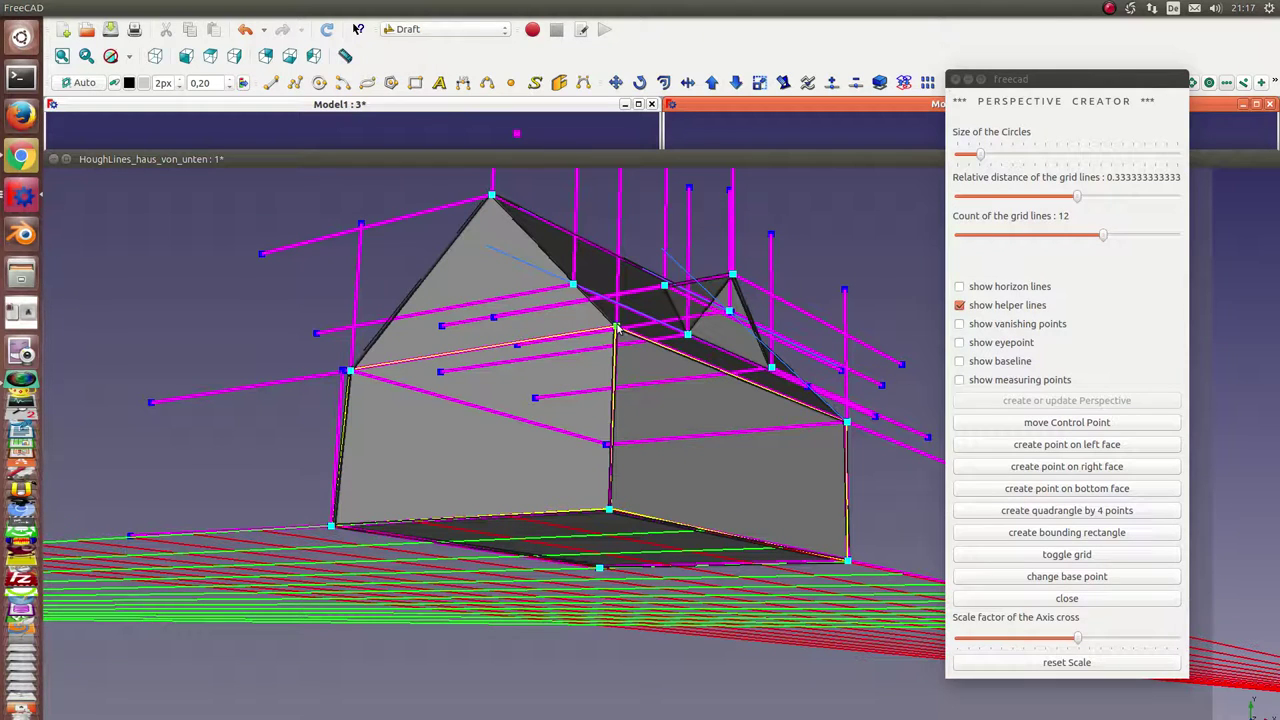
# Re-base the grid on a new bottom-face point under the house, then move the window down.
pyautogui.click(1028, 580)
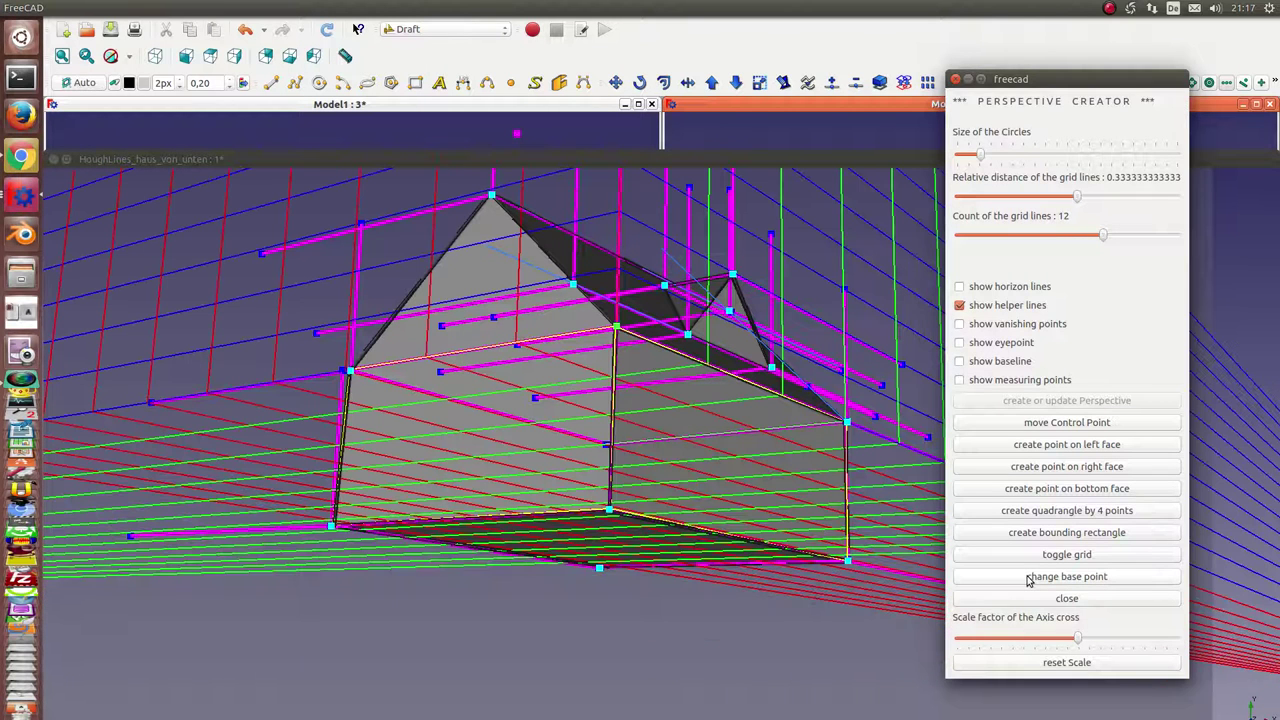
pyautogui.click(1058, 489)
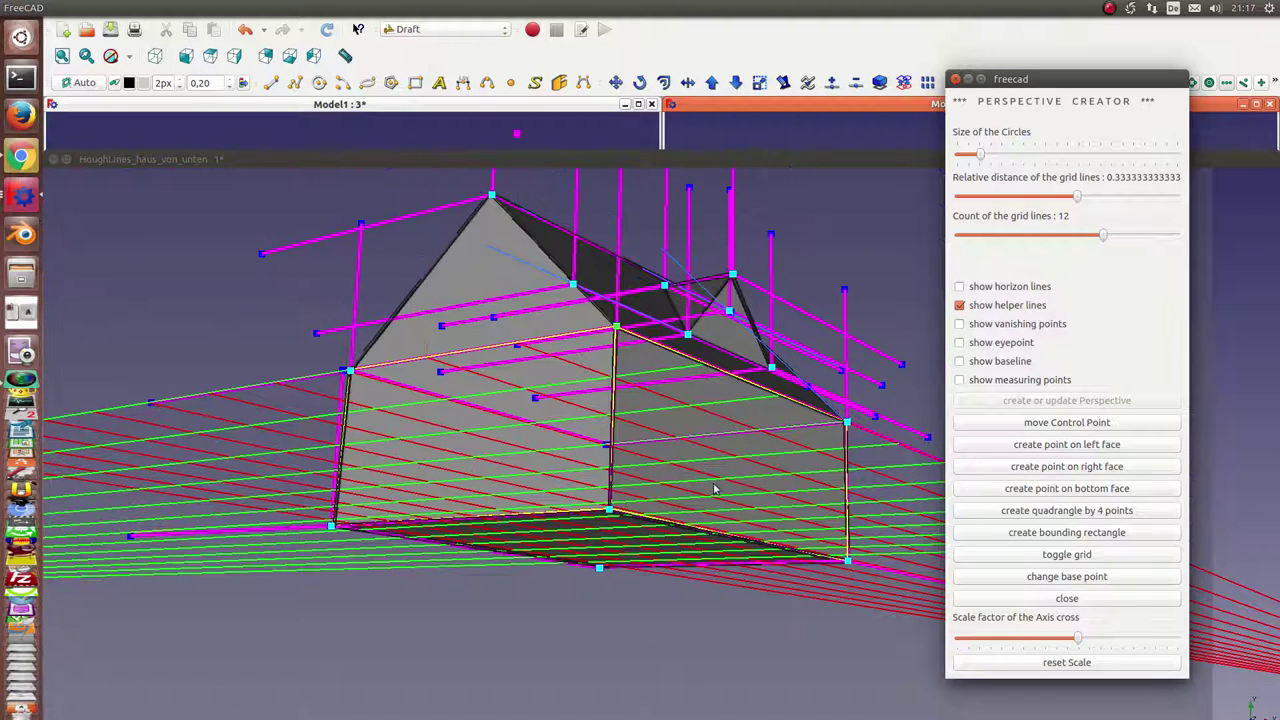
pyautogui.click(605, 446)
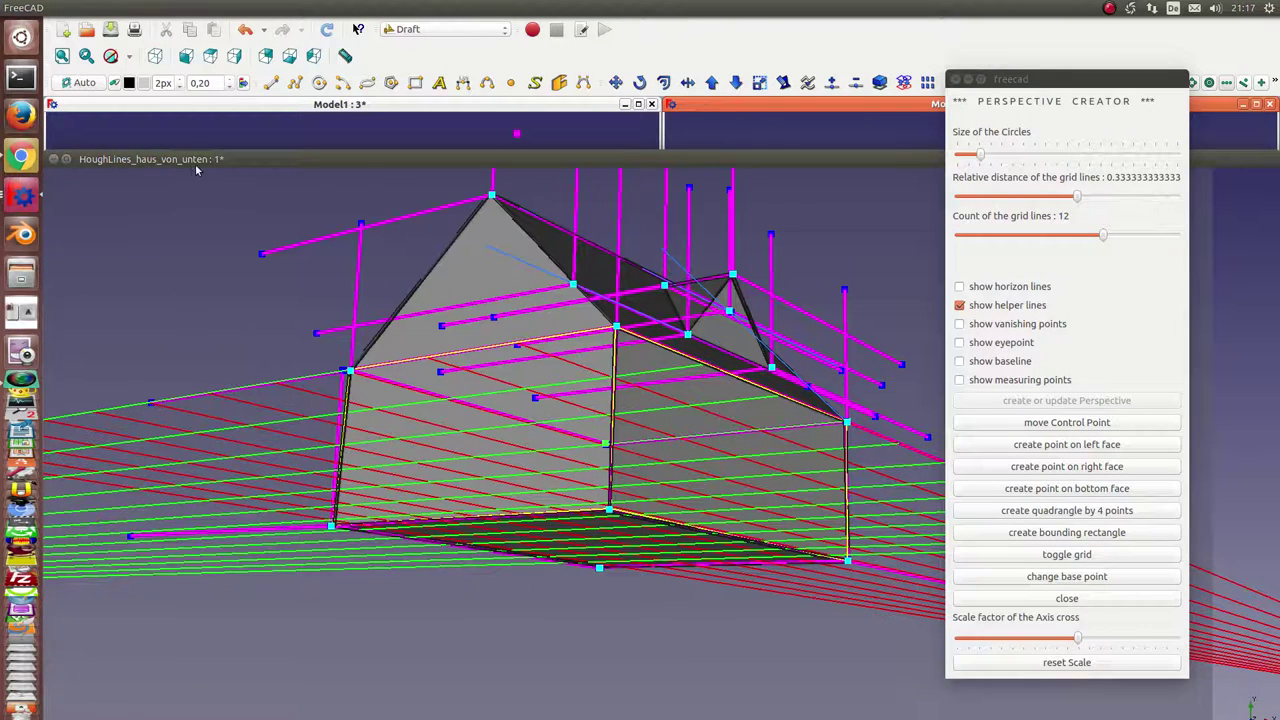
pyautogui.moveTo(195, 164); pyautogui.dragTo(475, 659)
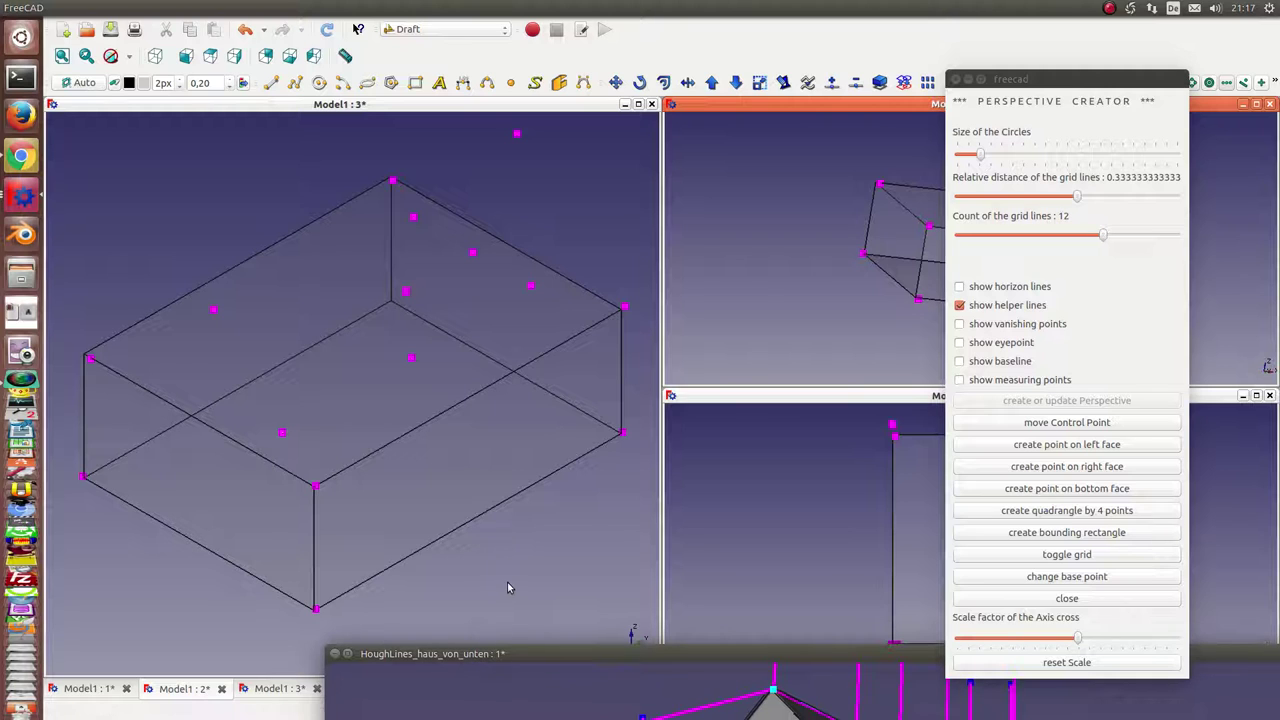
# Build the small pyramid's triangle and quadrangle roof faces from points picked above the box.
pyautogui.moveTo(776, 649); pyautogui.dragTo(776, 719)
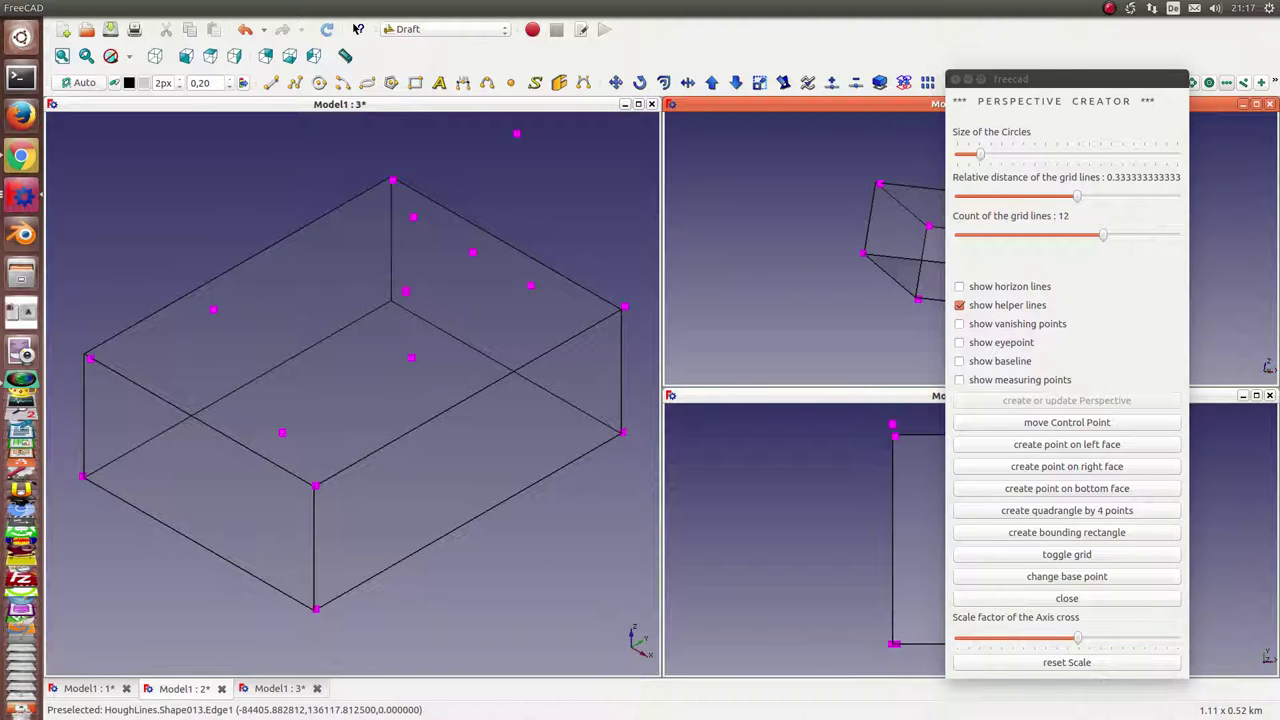
pyautogui.moveTo(406, 477)
pyautogui.mouseDown(button='middle')
pyautogui.moveTo(539, 428)
pyautogui.moveTo(423, 500)
pyautogui.moveTo(443, 457)
pyautogui.mouseUp(button='middle')
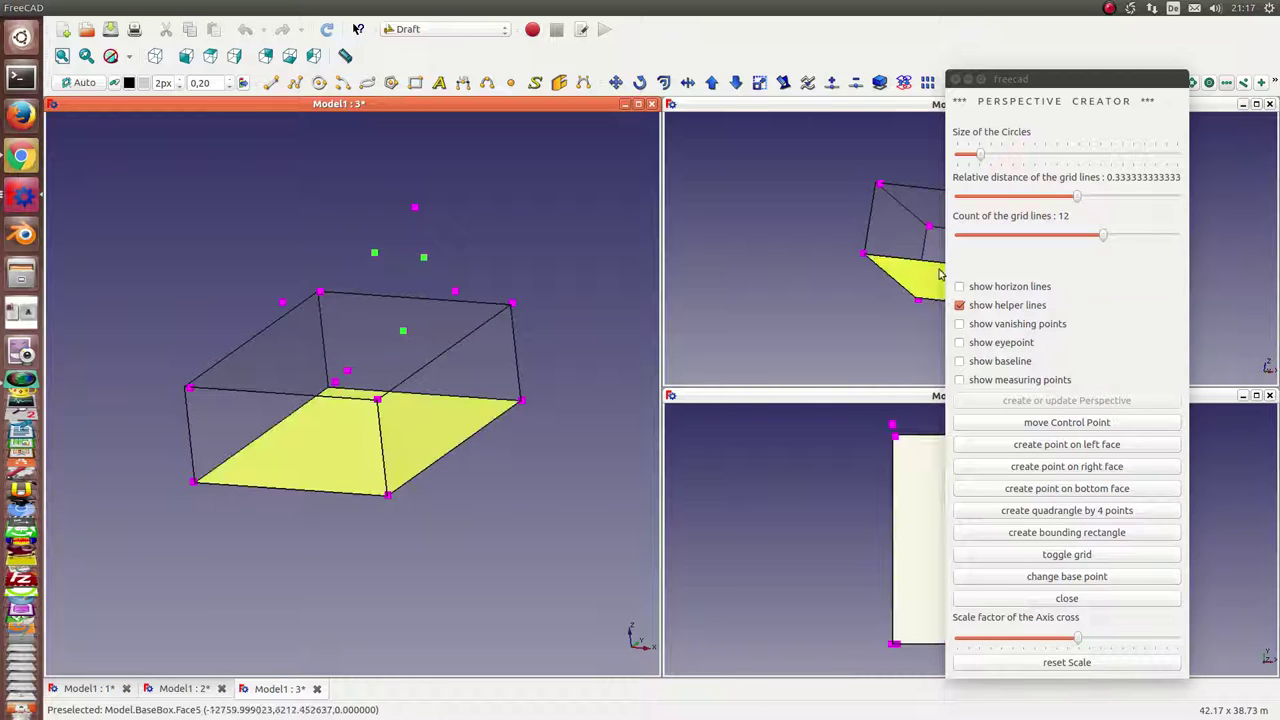
pyautogui.click(1049, 510)
pyautogui.moveTo(566, 437); pyautogui.dragTo(330, 486, button='middle')
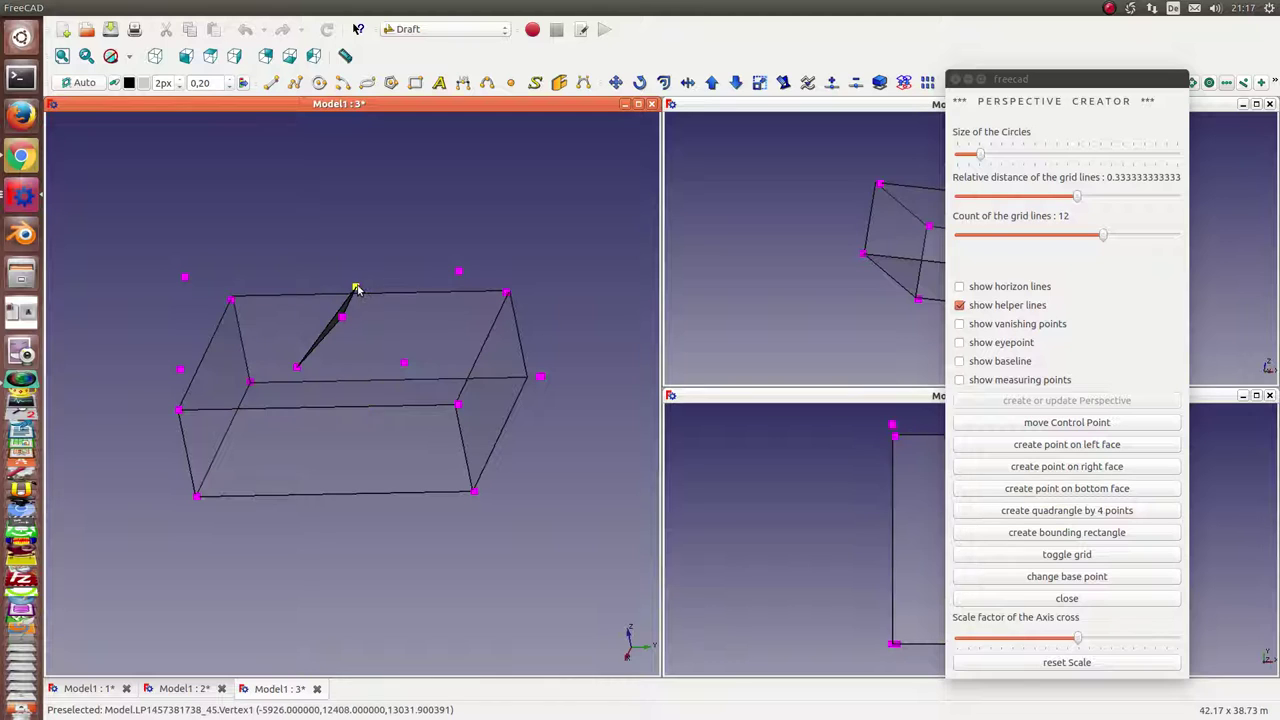
pyautogui.click(404, 364)
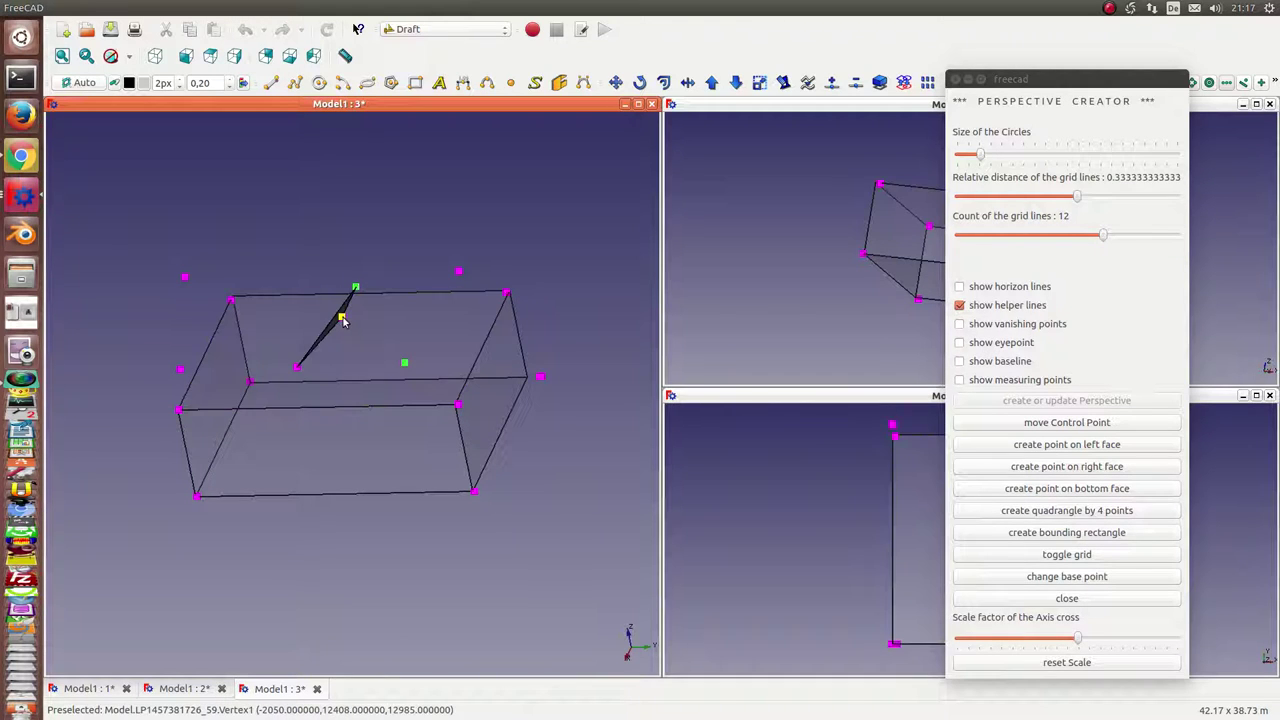
pyautogui.click(342, 318)
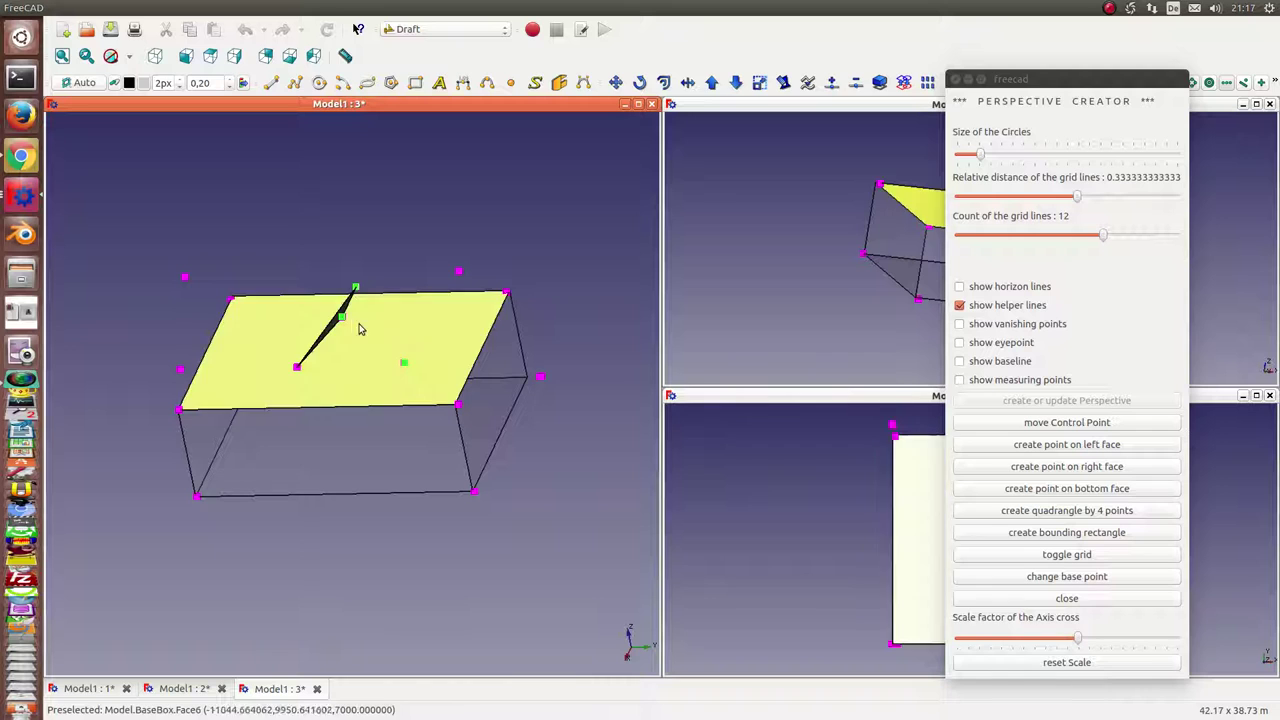
pyautogui.click(1035, 512)
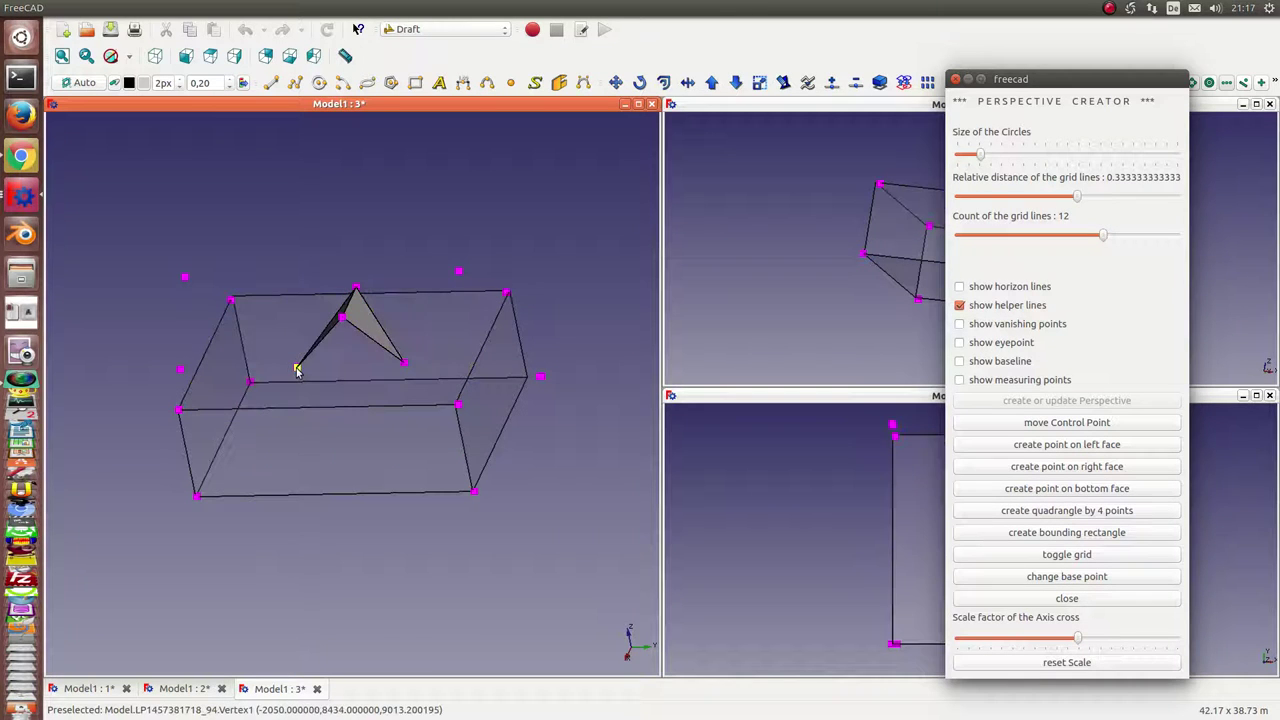
pyautogui.click(297, 369)
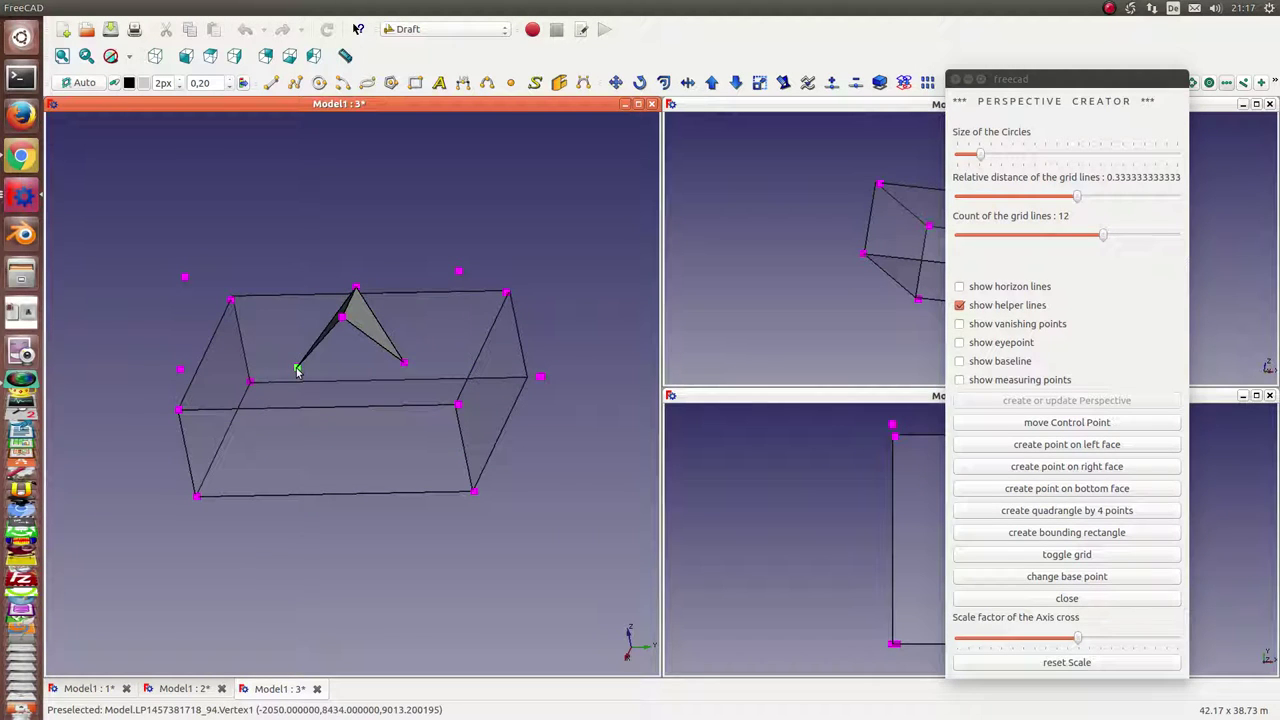
pyautogui.click(342, 318)
pyautogui.click(404, 366)
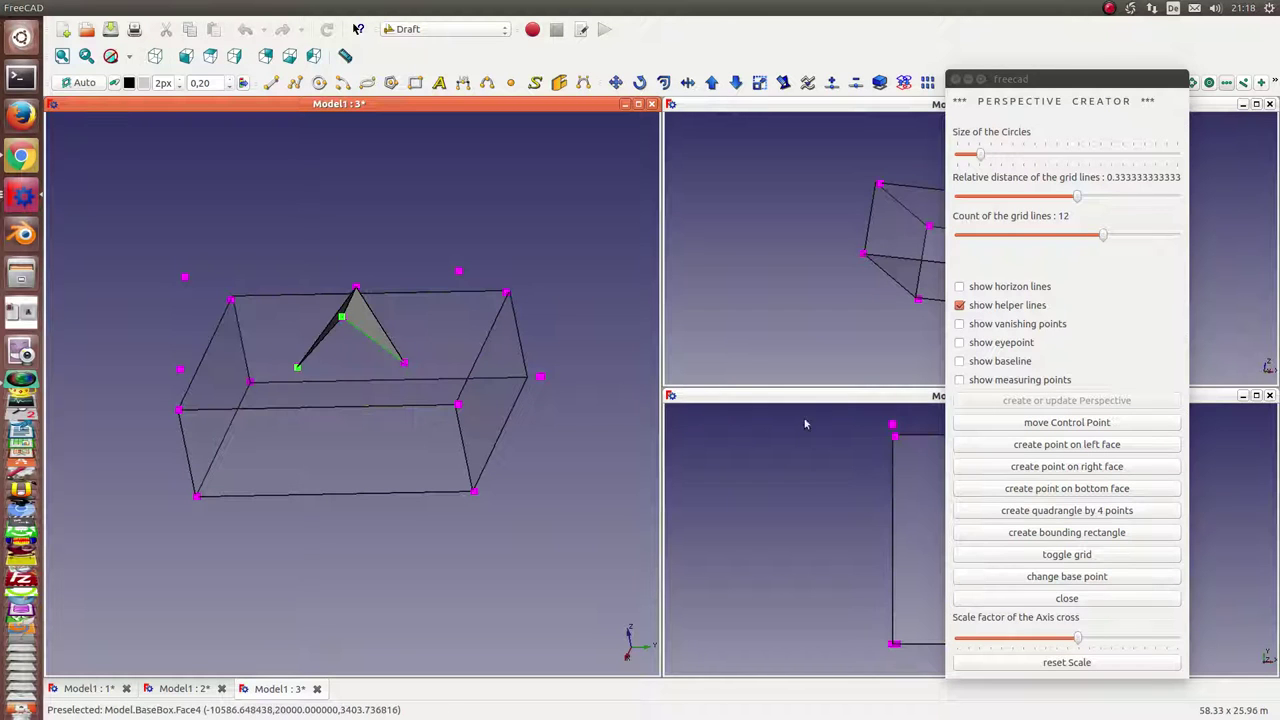
pyautogui.click(1030, 514)
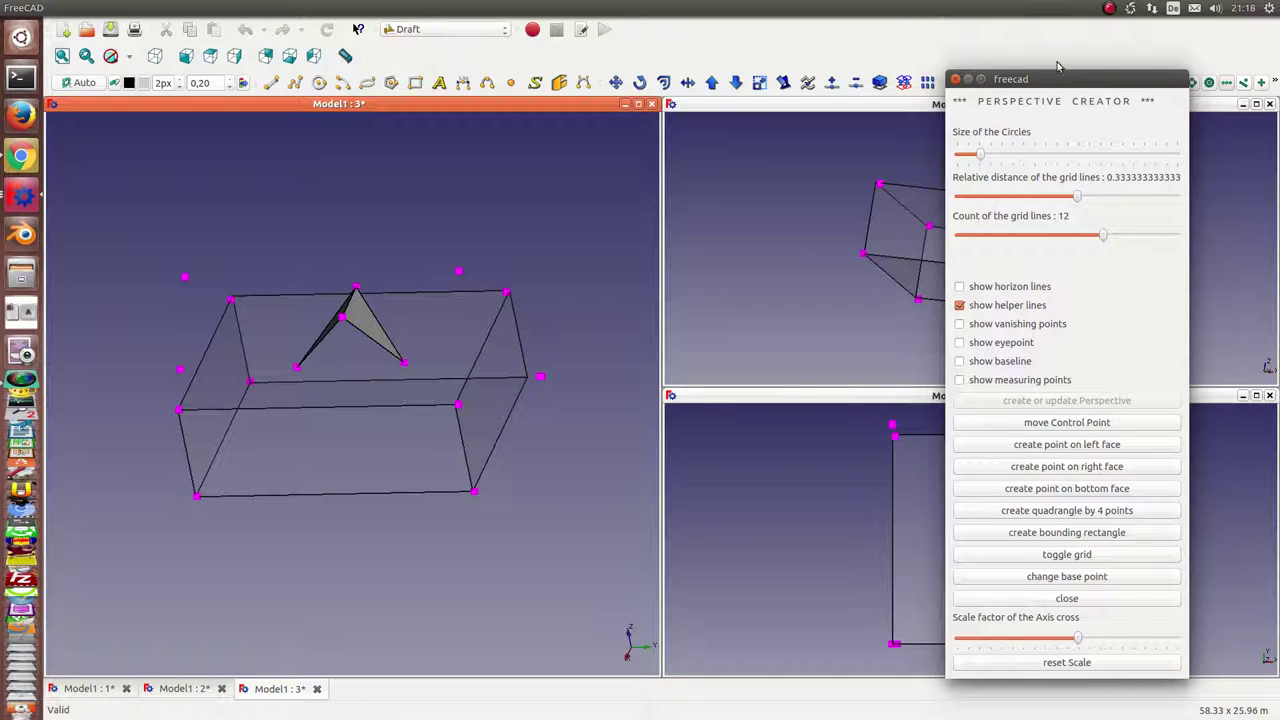
# Add a larger four-point quadrangle spanning the top of the Model1 box from its corners.
pyautogui.moveTo(1073, 83); pyautogui.dragTo(1072, 116)
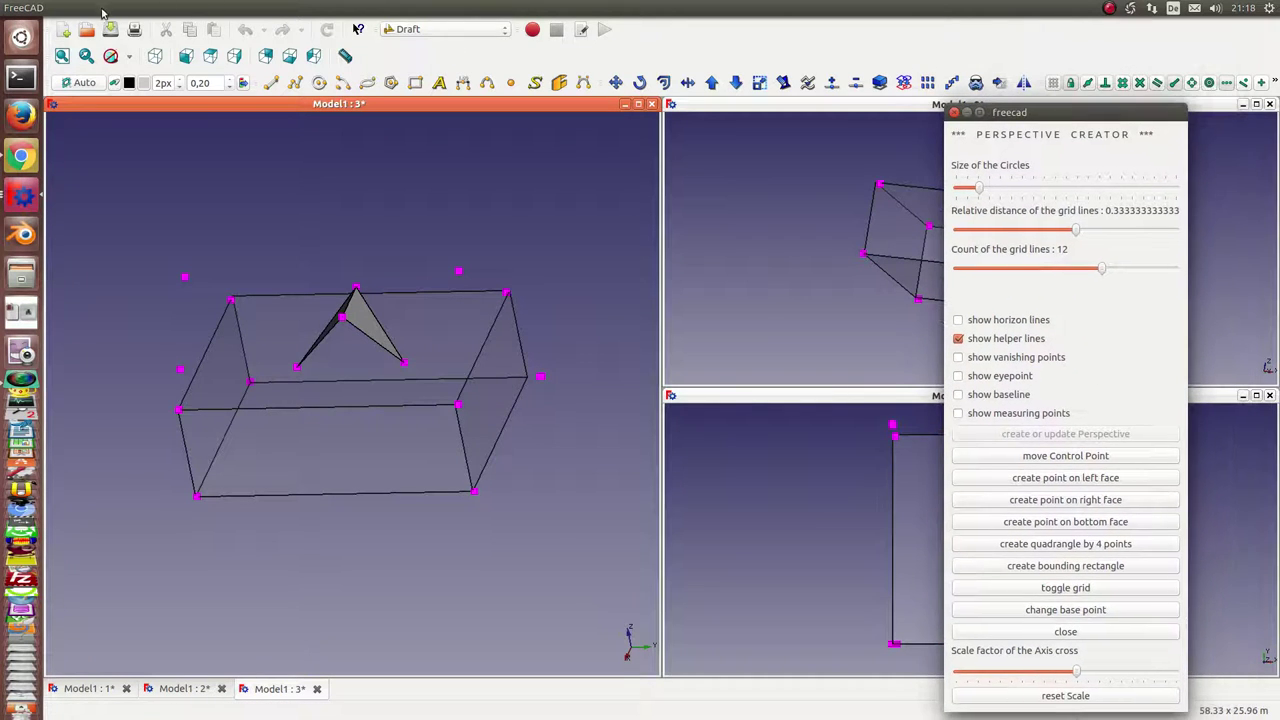
pyautogui.scroll(5, 192, 333)
pyautogui.moveTo(234, 286); pyautogui.dragTo(197, 286, button='middle')
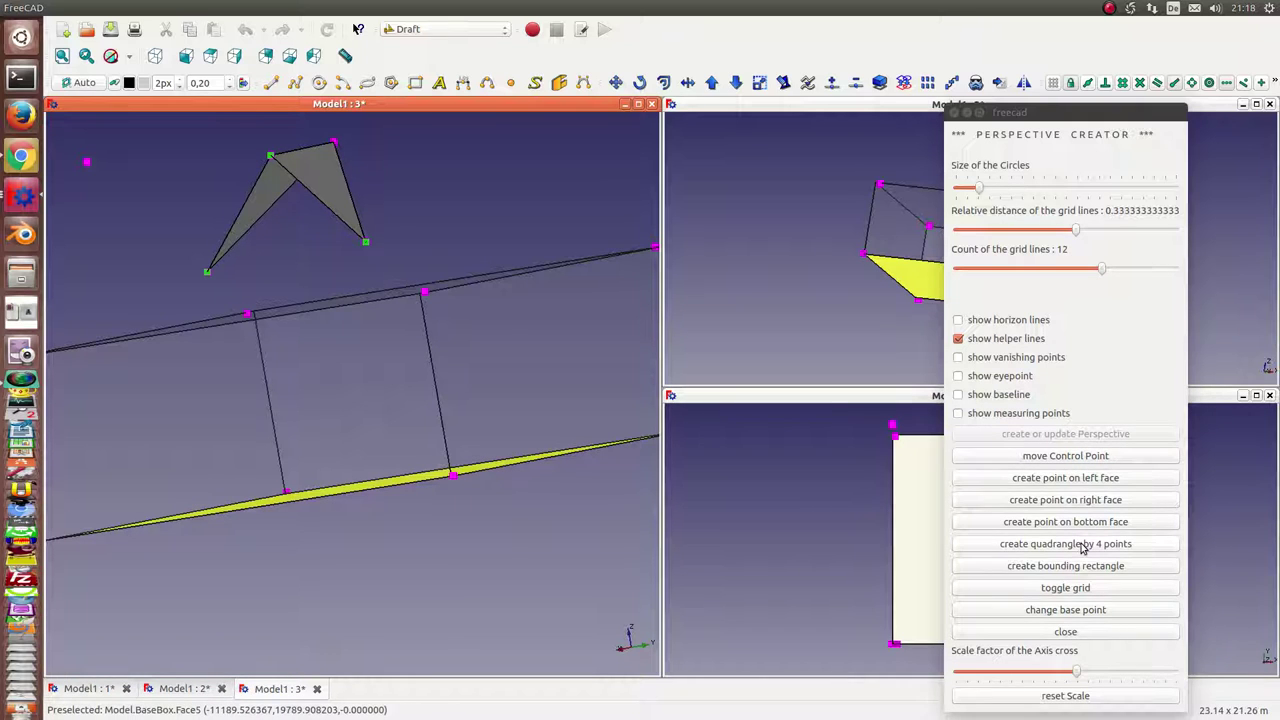
pyautogui.moveTo(214, 257)
pyautogui.mouseDown(button='middle')
pyautogui.moveTo(320, 326)
pyautogui.moveTo(283, 323)
pyautogui.mouseUp(button='middle')
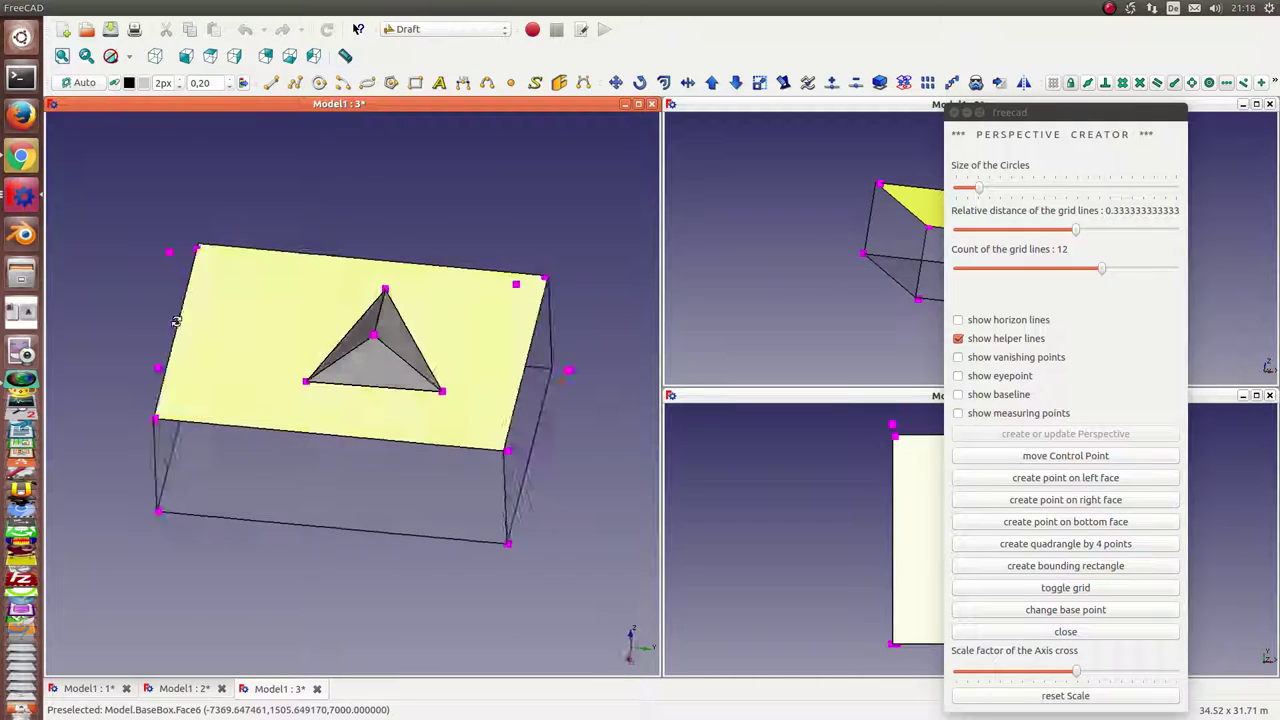
pyautogui.moveTo(176, 321)
pyautogui.mouseDown(button='middle')
pyautogui.moveTo(134, 280)
pyautogui.moveTo(168, 247)
pyautogui.mouseUp(button='middle')
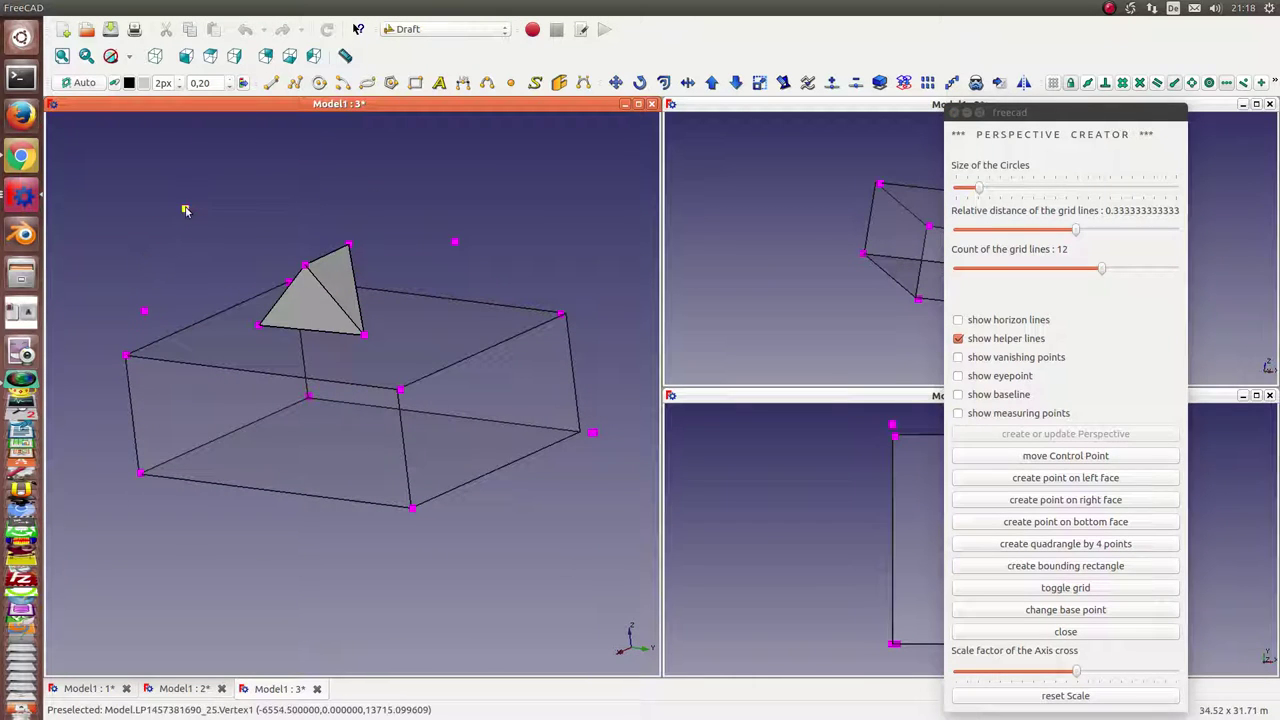
pyautogui.click(126, 357)
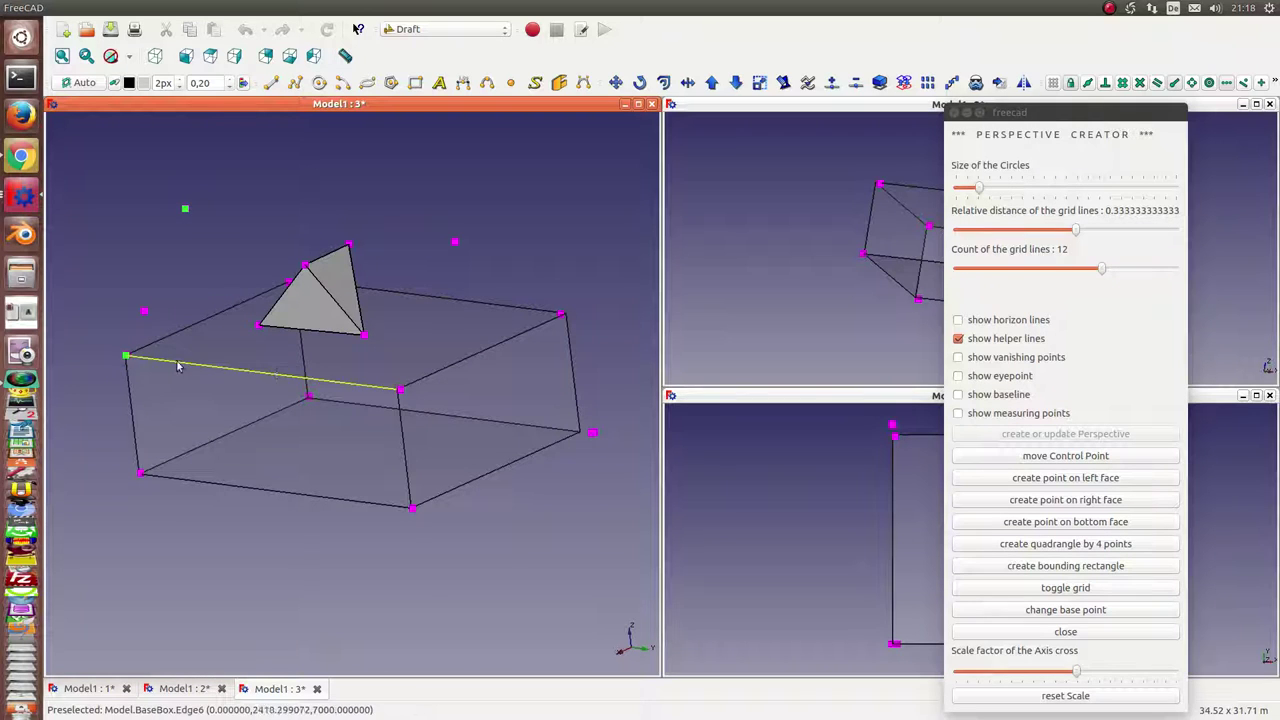
pyautogui.click(400, 390)
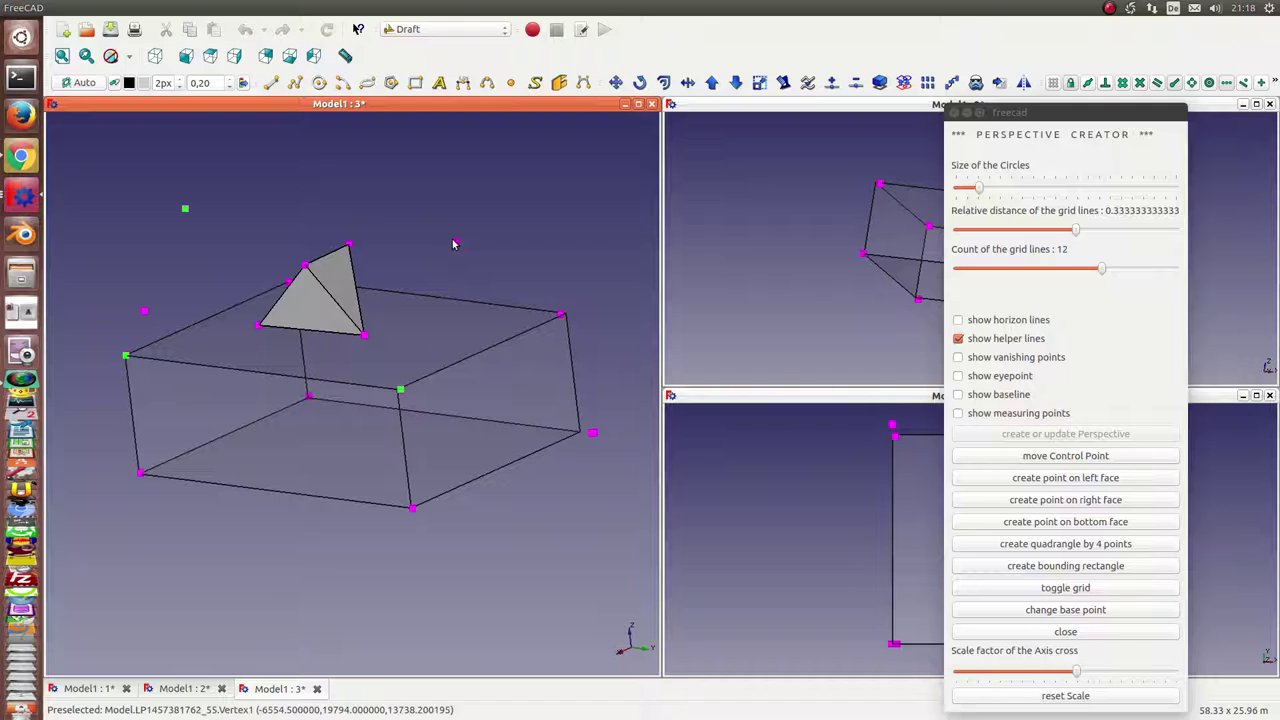
pyautogui.click(1045, 545)
pyautogui.click(491, 543)
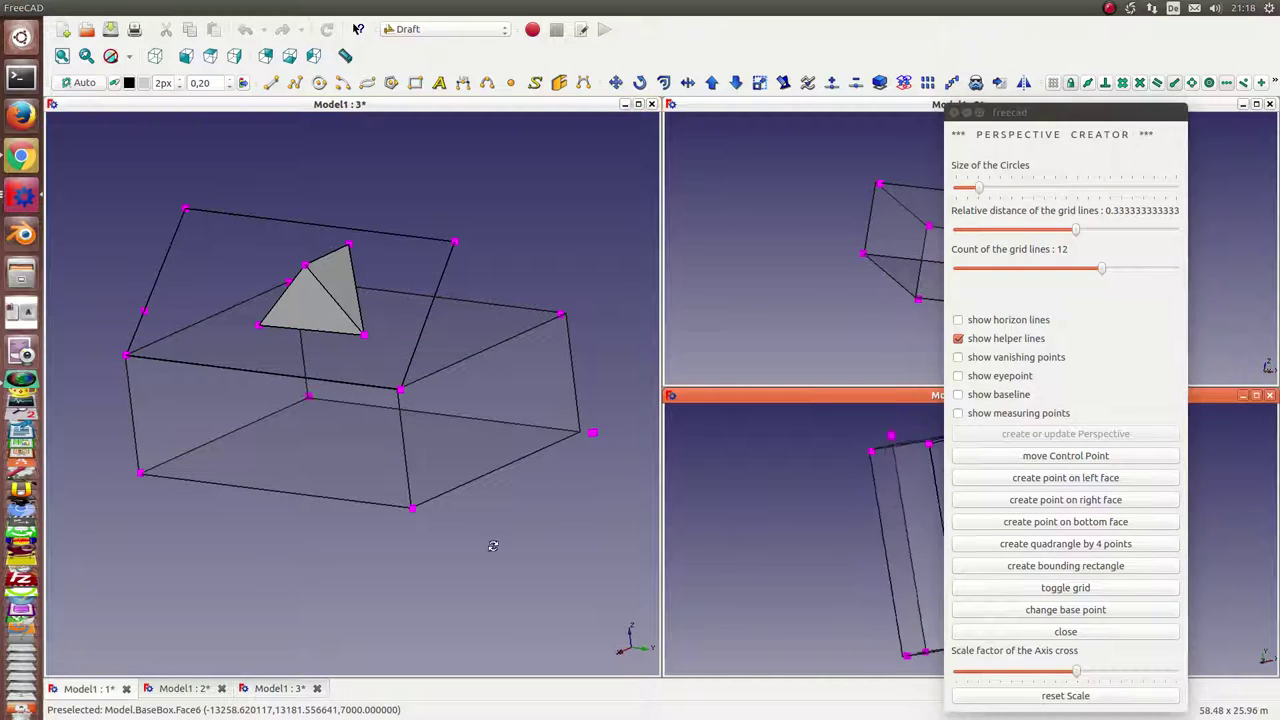
# Hide the walls box and create a quadrangle dropping from the top quadrangle's edge to lower points.
pyautogui.moveTo(557, 486)
pyautogui.mouseDown(button='middle')
pyautogui.moveTo(337, 493)
pyautogui.moveTo(305, 218)
pyautogui.mouseUp(button='middle')
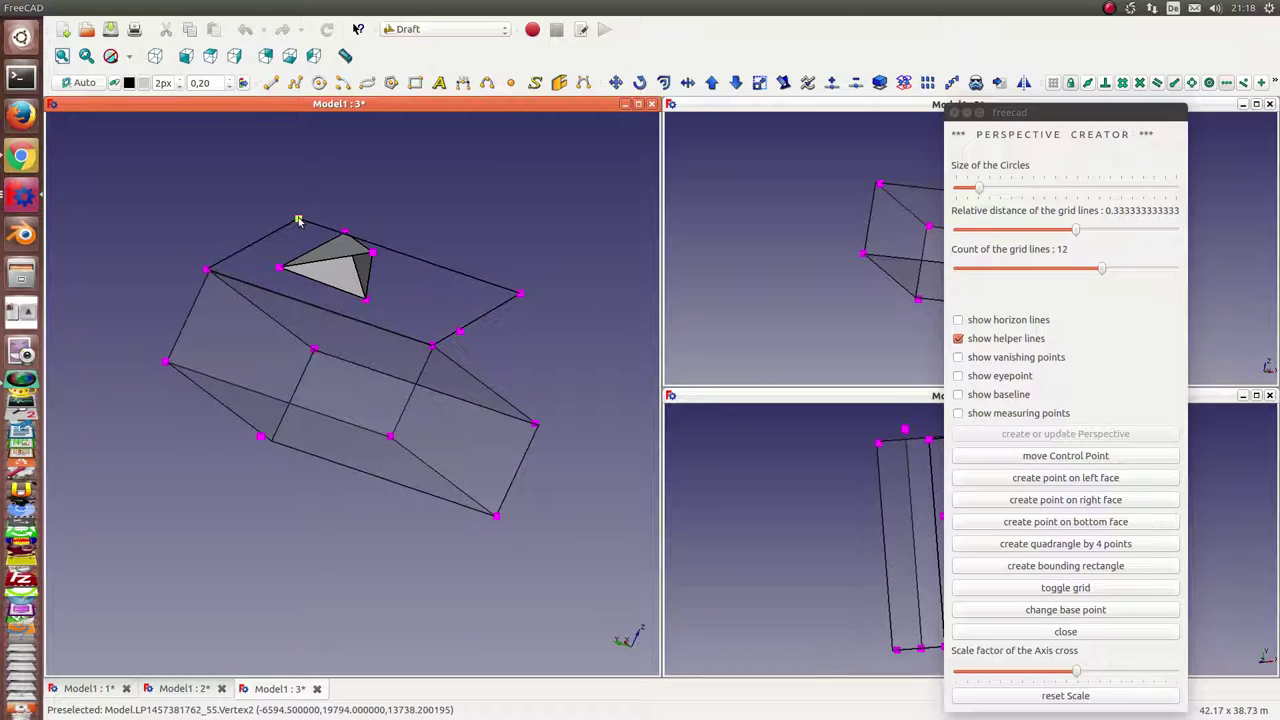
pyautogui.click(297, 218)
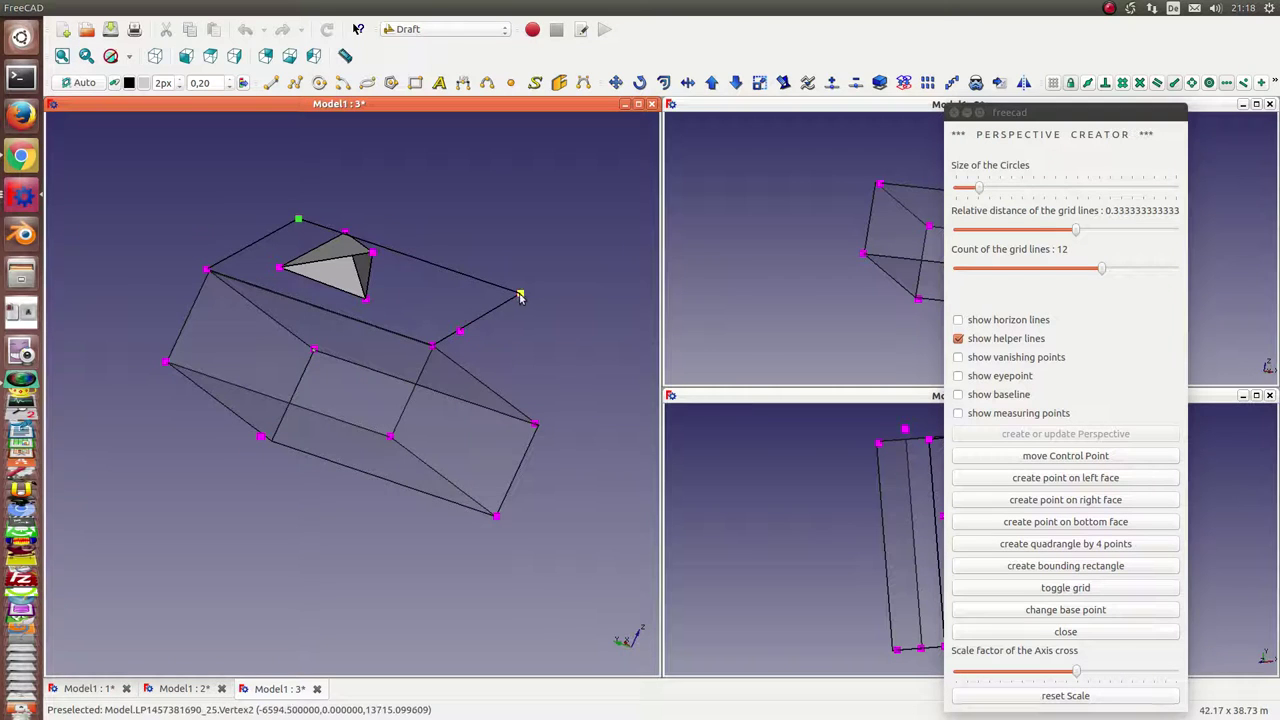
pyautogui.click(532, 360)
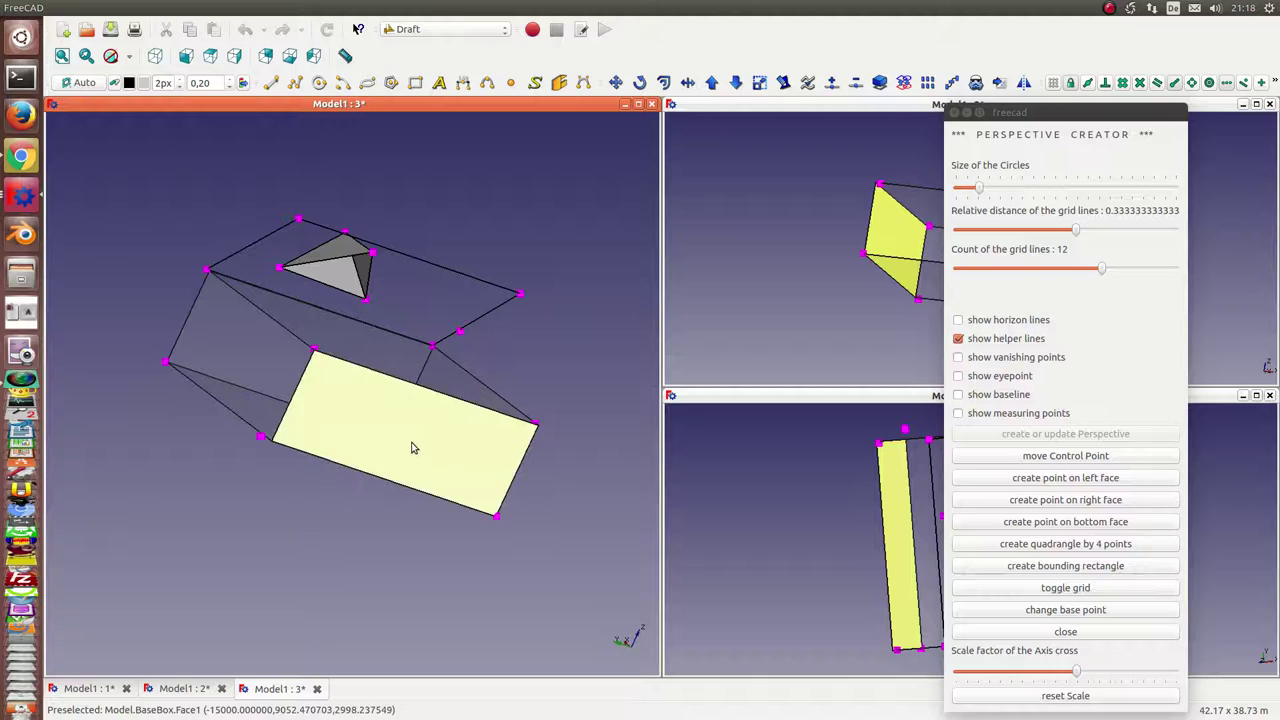
pyautogui.click(411, 448)
pyautogui.press('space')
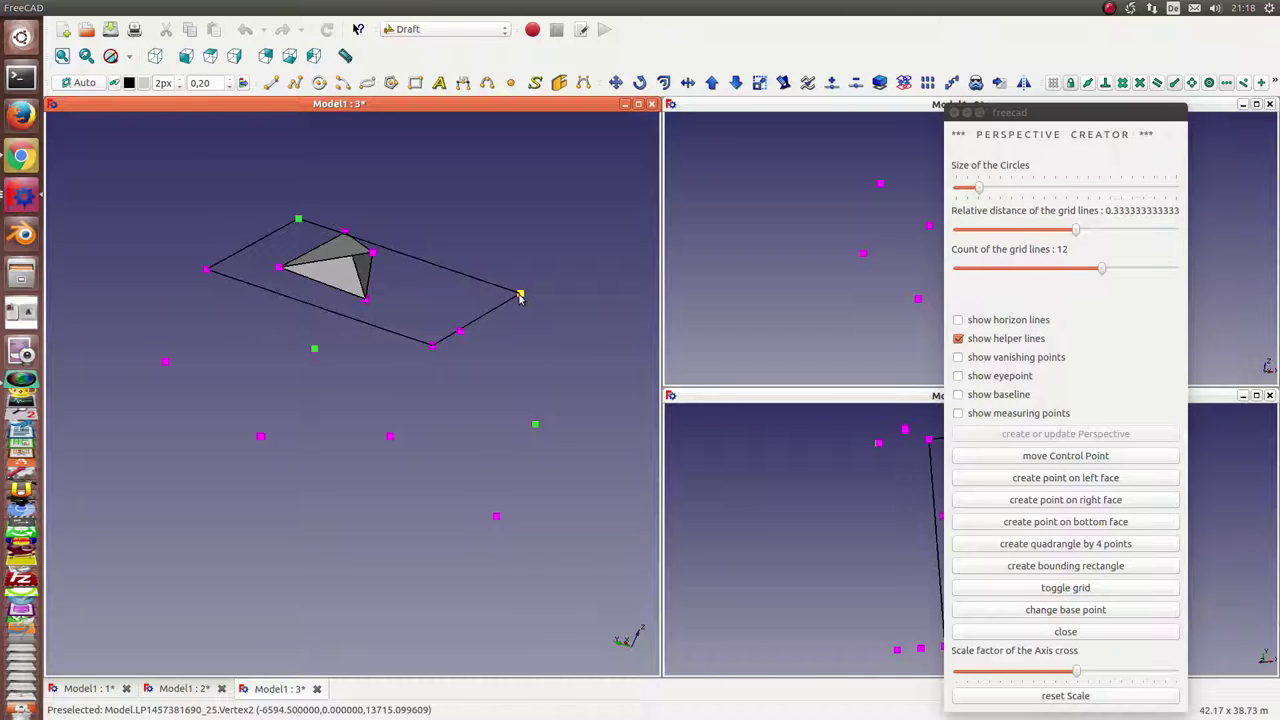
pyautogui.click(1020, 545)
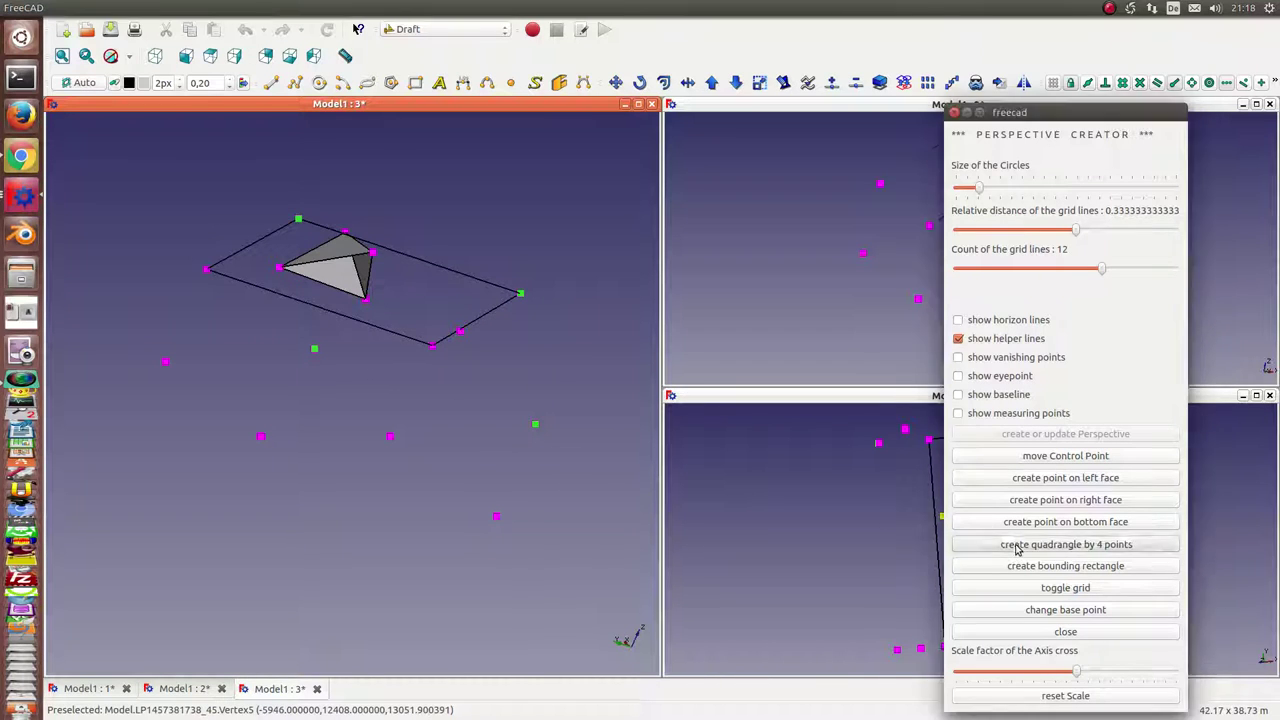
pyautogui.moveTo(276, 419)
pyautogui.mouseDown(button='middle')
pyautogui.moveTo(389, 394)
pyautogui.moveTo(386, 374)
pyautogui.mouseUp(button='middle')
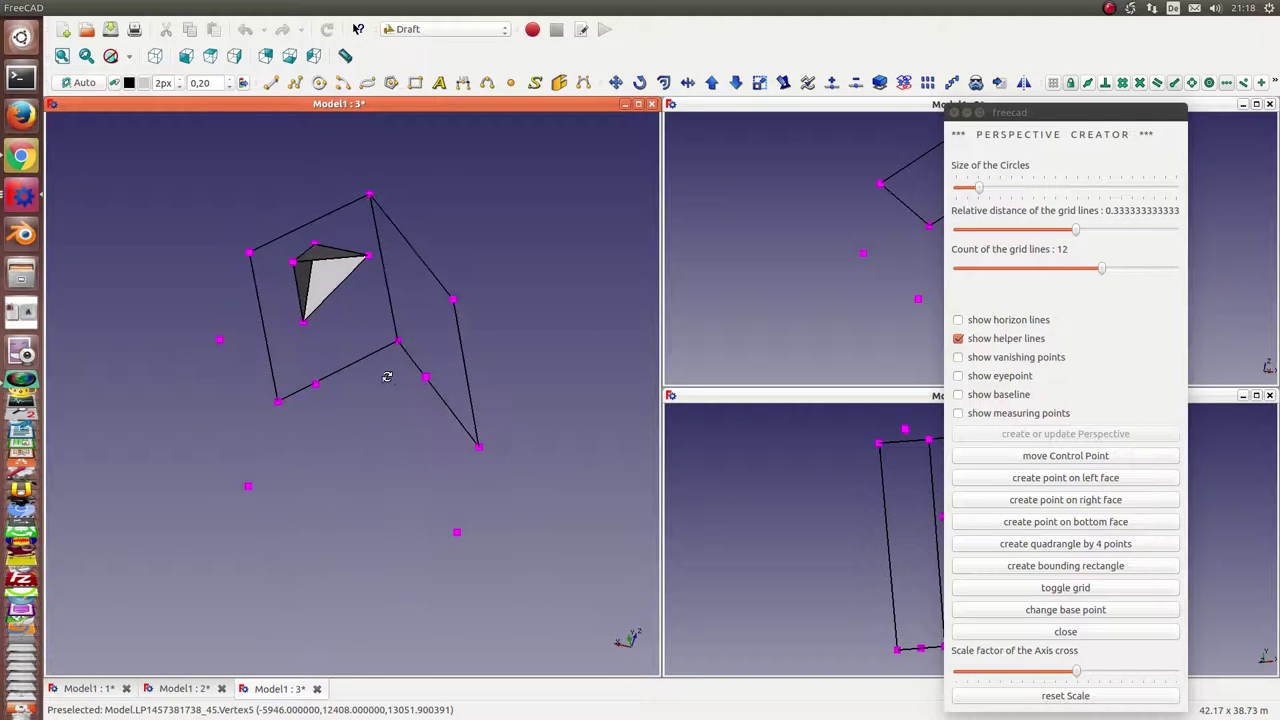
# Create a face through three picked corners at the upper-left of the roof frame.
pyautogui.click(453, 300)
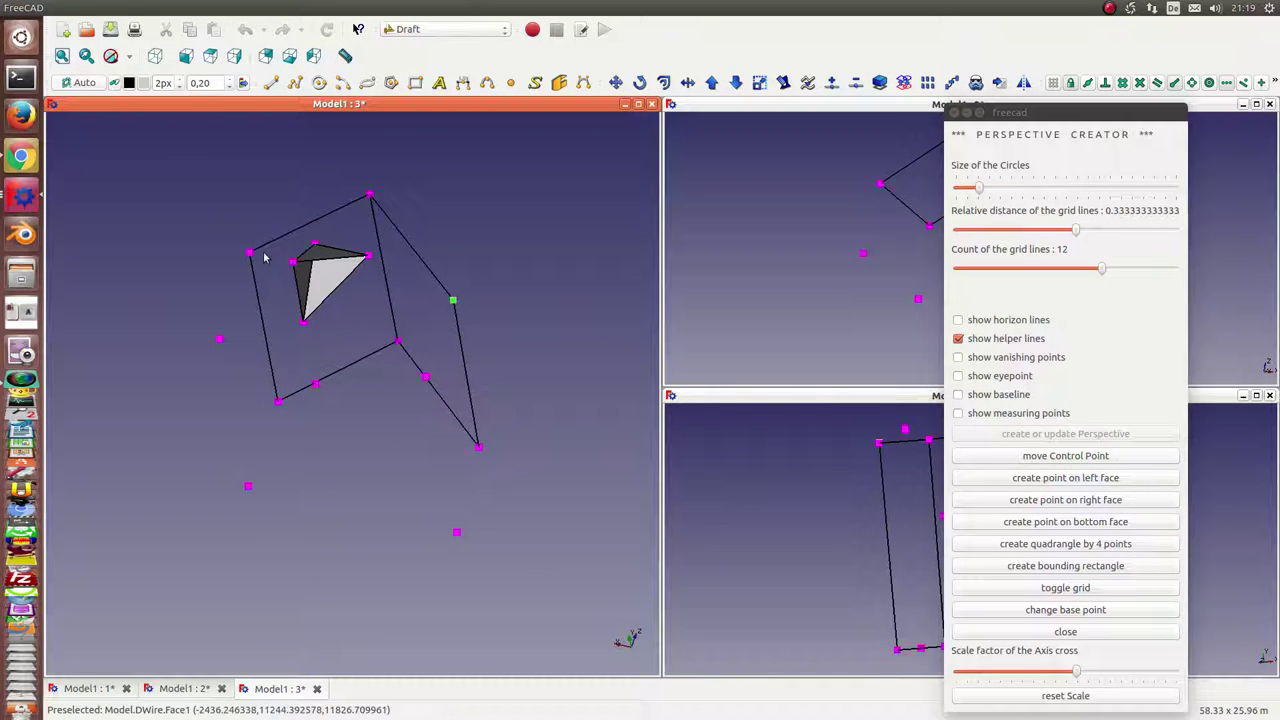
pyautogui.keyDown('ctrl'); pyautogui.click(249, 253); pyautogui.keyUp('ctrl')
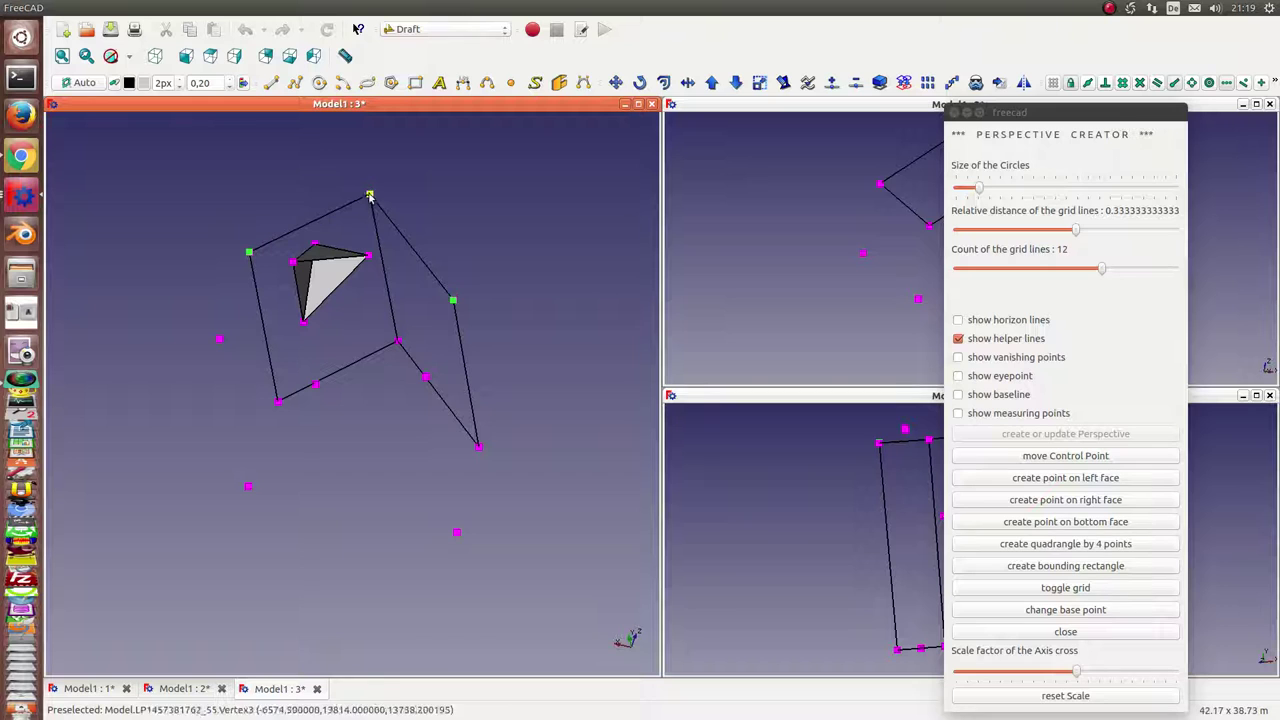
pyautogui.keyDown('ctrl'); pyautogui.click(370, 195); pyautogui.keyUp('ctrl')
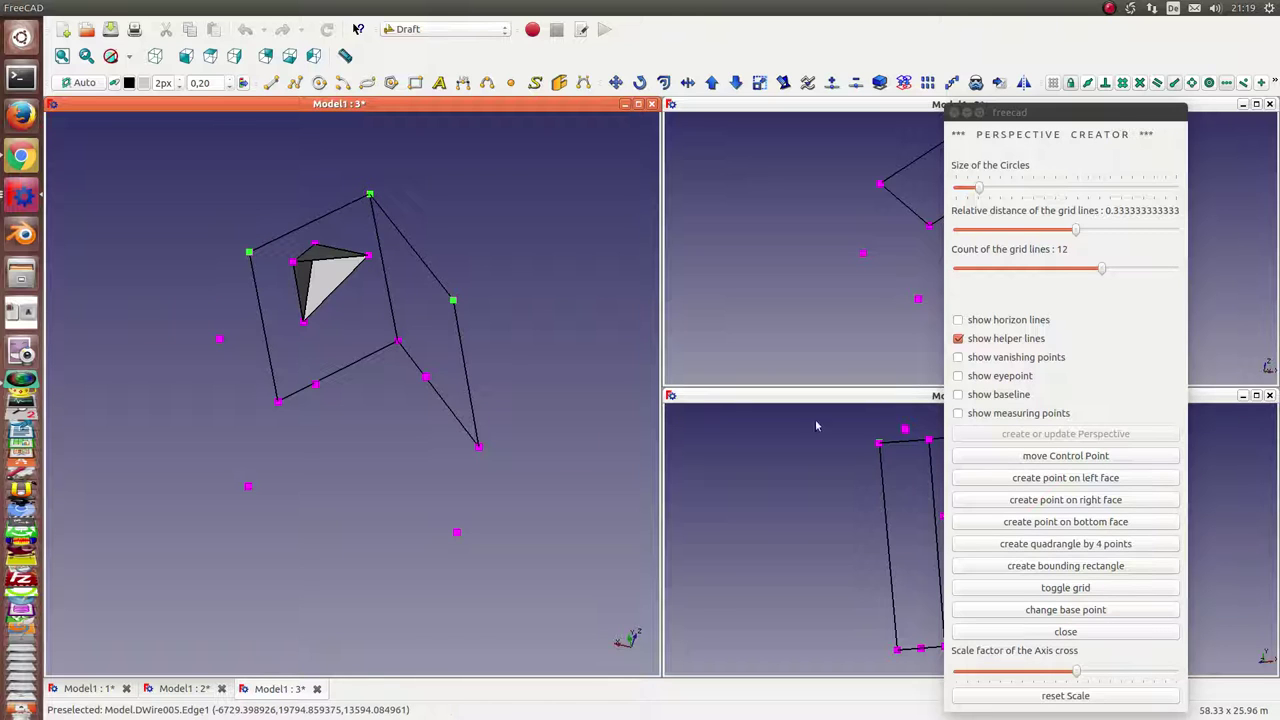
pyautogui.click(1035, 544)
# Fill the left roof frame with a grey triangular face from three more picked corners.
pyautogui.moveTo(150, 320)
pyautogui.mouseDown(button='middle')
pyautogui.moveTo(75, 305)
pyautogui.moveTo(224, 314)
pyautogui.mouseUp(button='middle')
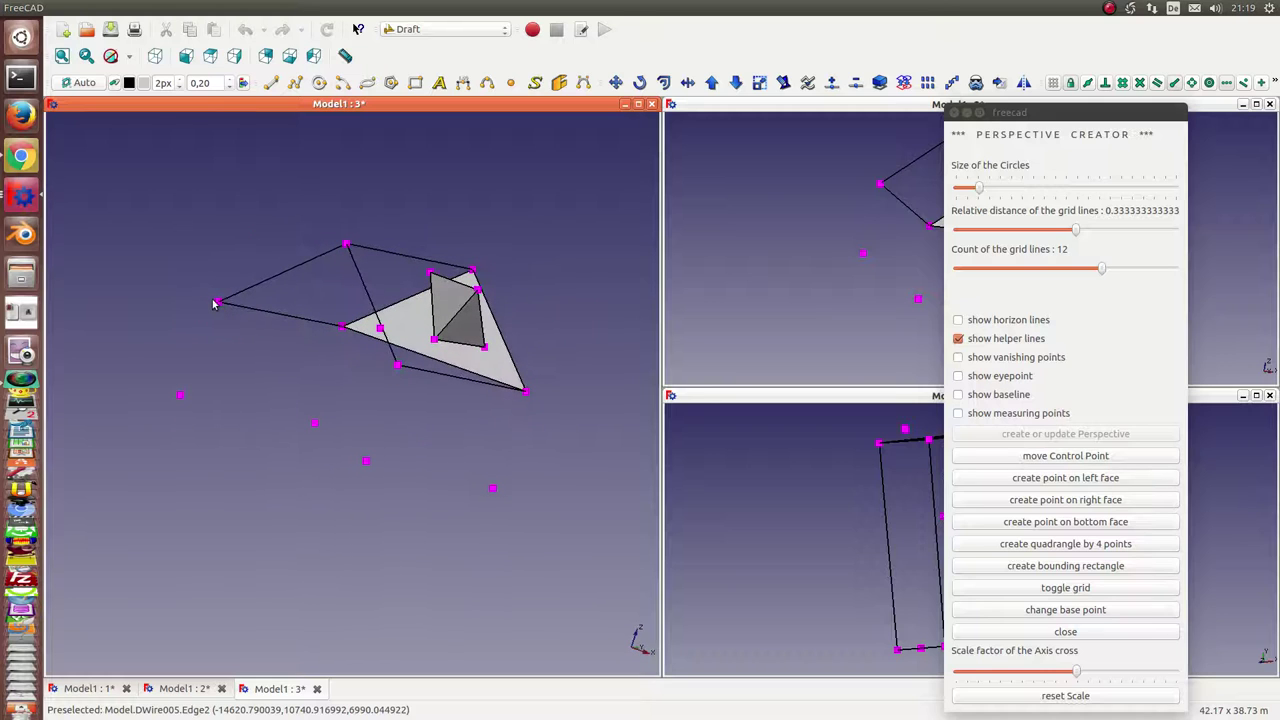
pyautogui.click(217, 302)
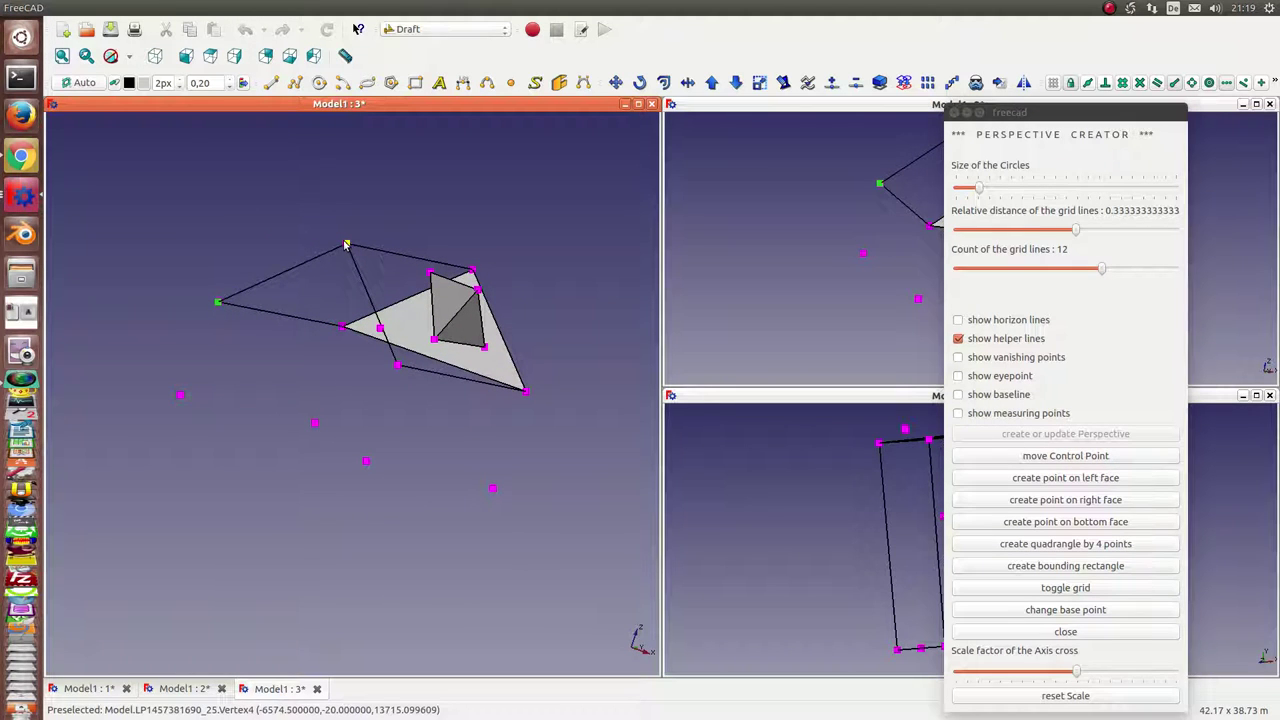
pyautogui.keyDown('ctrl'); pyautogui.click(346, 244); pyautogui.keyUp('ctrl')
pyautogui.keyDown('ctrl'); pyautogui.click(397, 365); pyautogui.keyUp('ctrl')
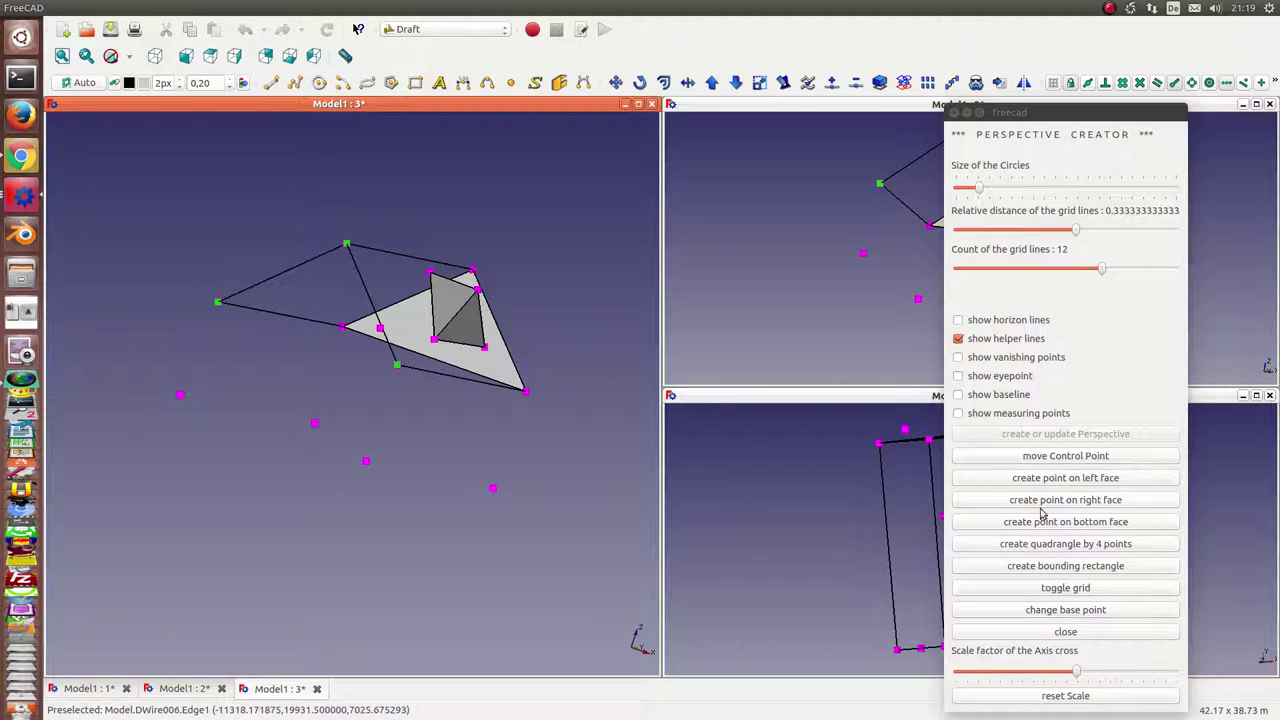
pyautogui.click(1040, 543)
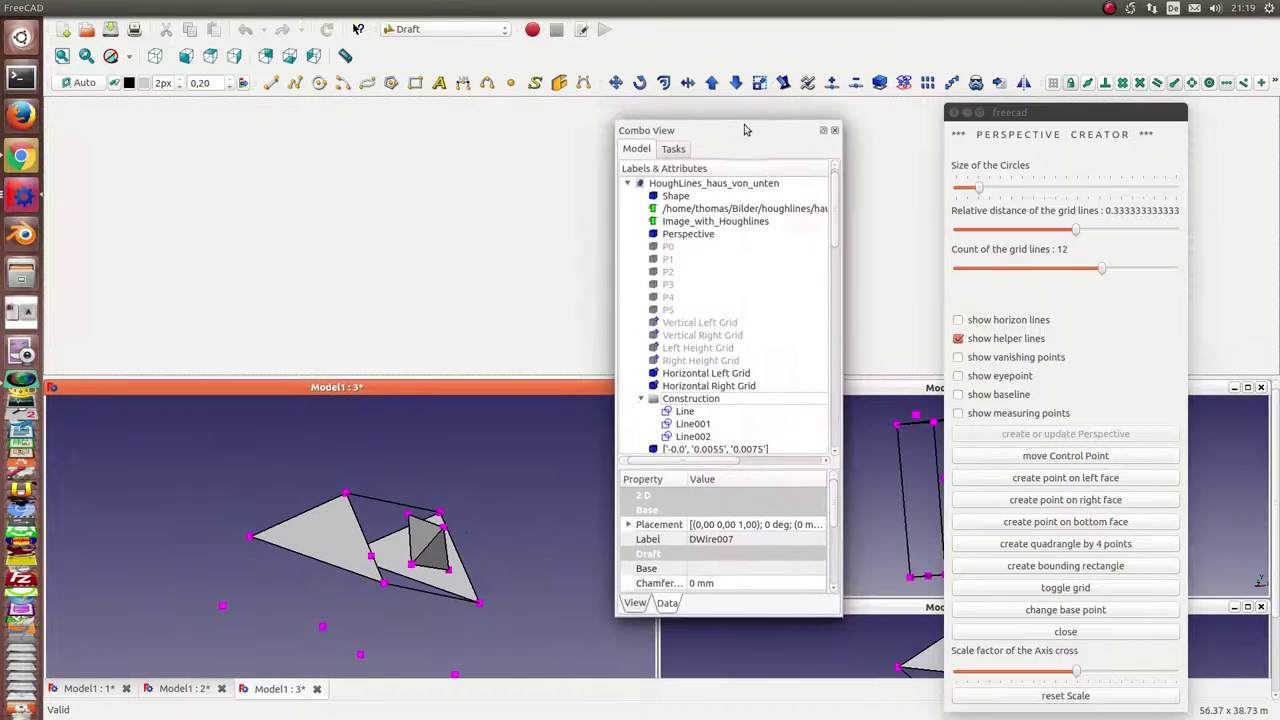
# Toggle the BaseBox's visibility from the Model1 tree and orbit to inspect the walls.
pyautogui.moveTo(763, 126)
pyautogui.mouseDown()
pyautogui.moveTo(783, 164)
pyautogui.moveTo(775, 200)
pyautogui.mouseUp()
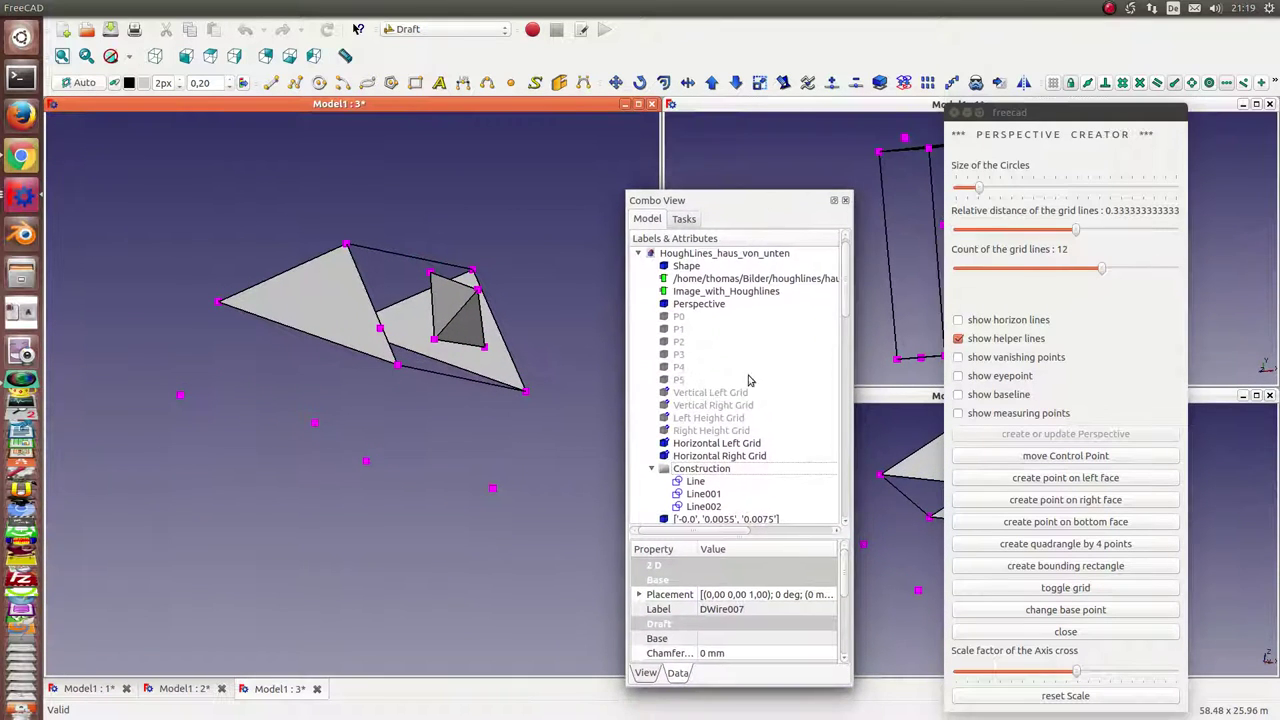
pyautogui.scroll(-5, 724, 366)
pyautogui.scroll(2, 724, 357)
pyautogui.scroll(-6, 726, 375)
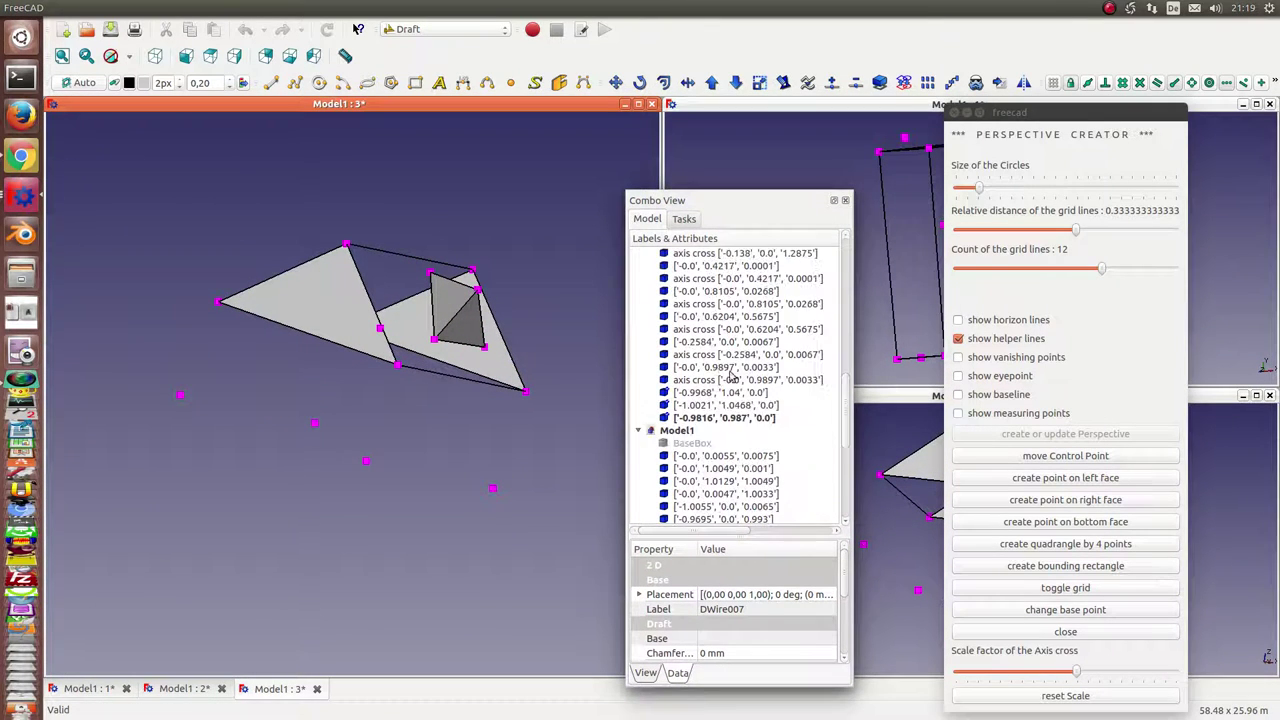
pyautogui.scroll(-4, 728, 393)
pyautogui.scroll(2, 726, 369)
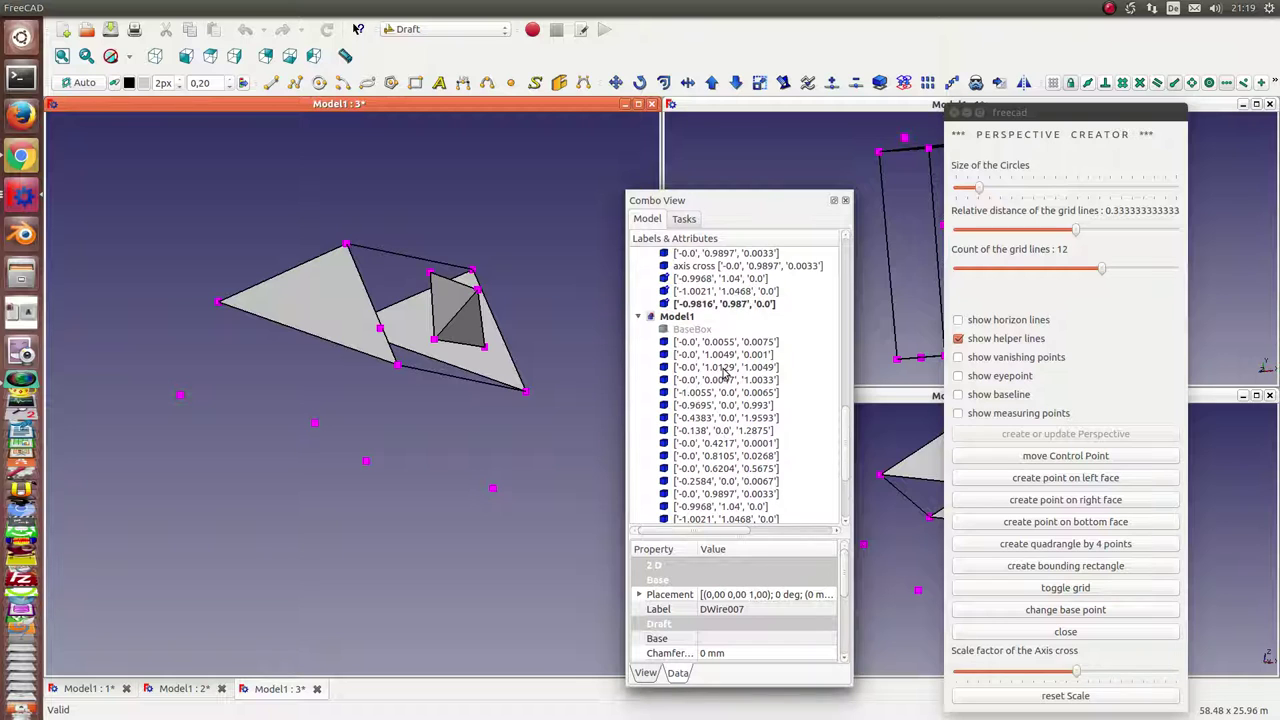
pyautogui.click(688, 330)
pyautogui.press('space')
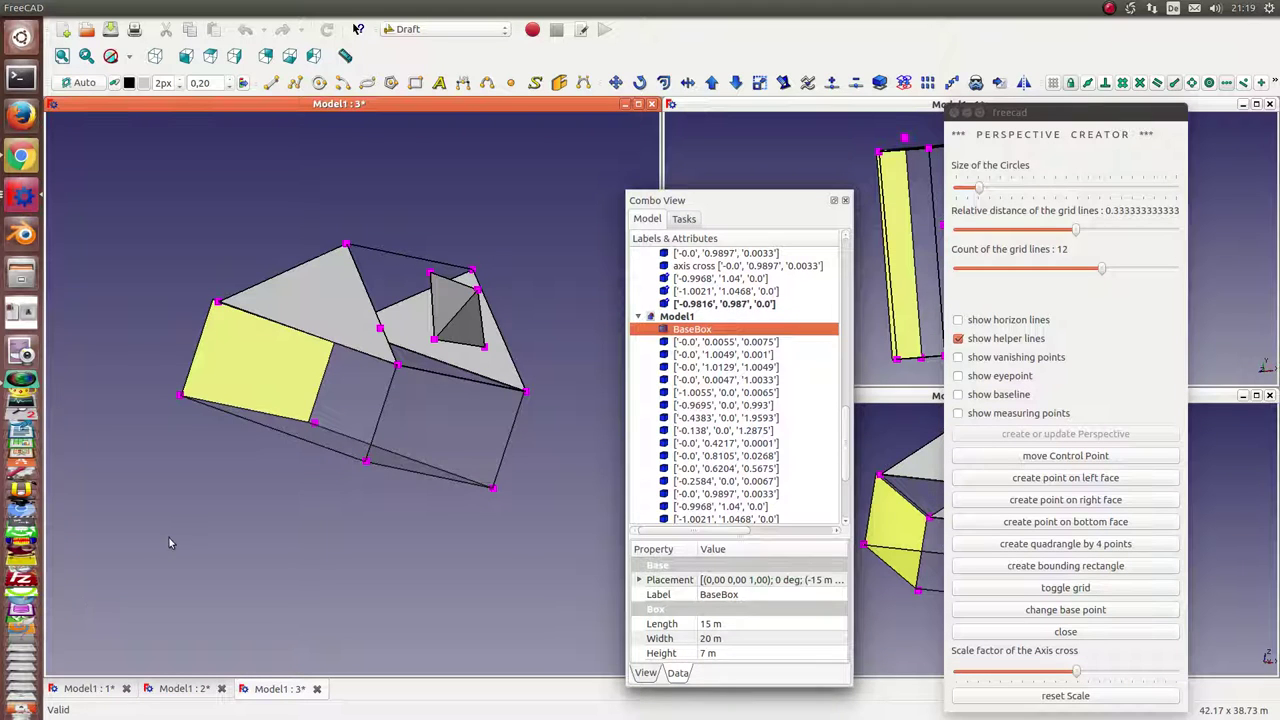
pyautogui.moveTo(165, 538)
pyautogui.mouseDown()
pyautogui.moveTo(454, 494)
pyautogui.moveTo(287, 592)
pyautogui.mouseUp()
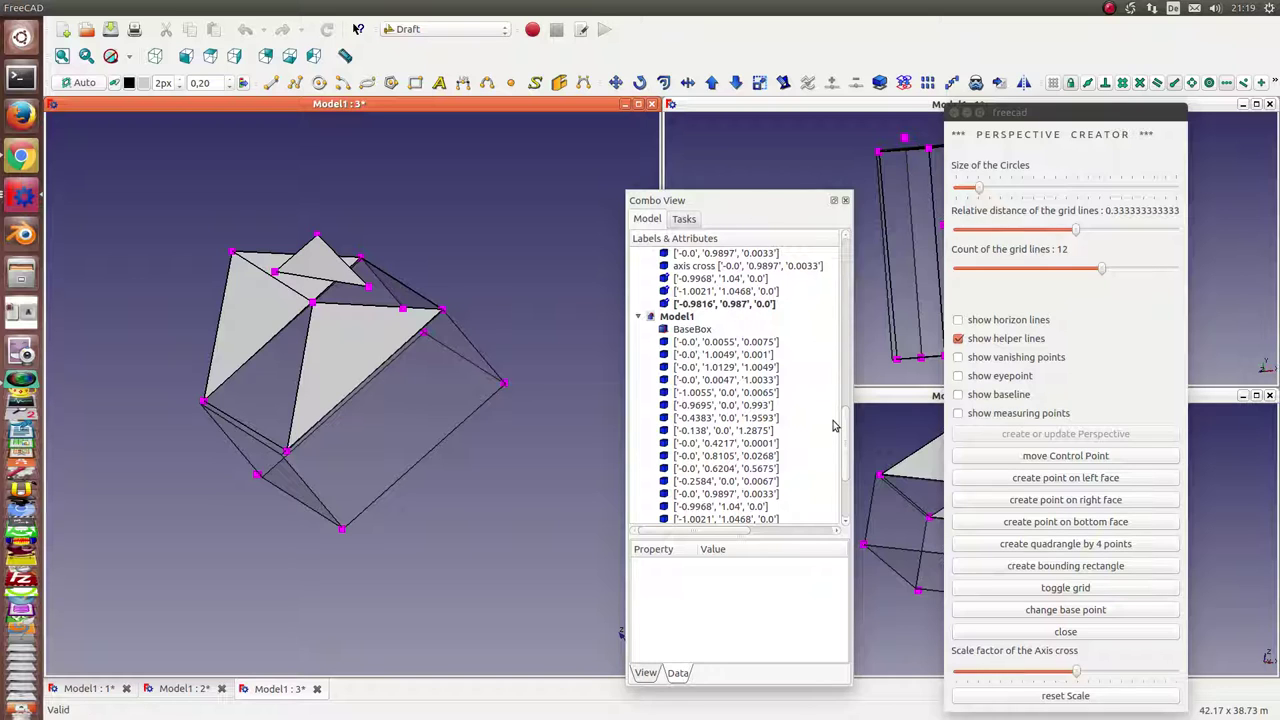
pyautogui.moveTo(845, 440); pyautogui.dragTo(830, 205)
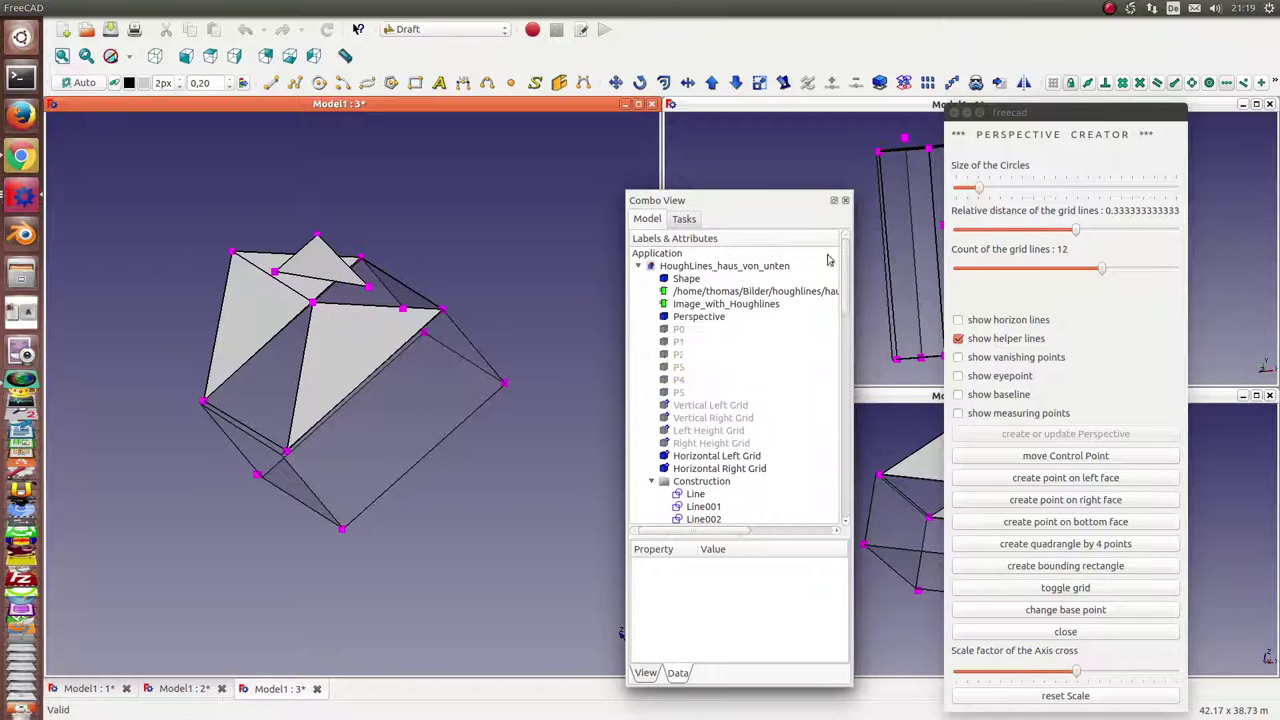
# Turn on the perspective grid, then zoom out and pan until the whole grid and house fit.
pyautogui.click(1045, 611)
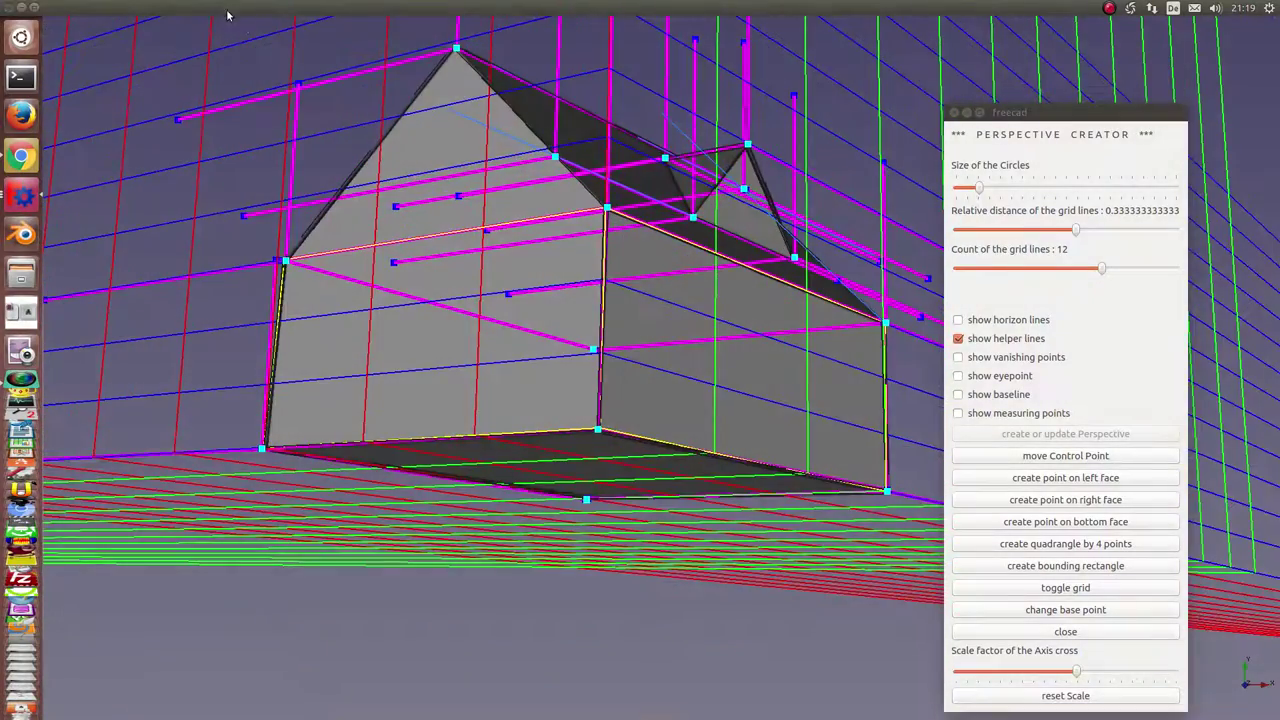
pyautogui.scroll(-3, 662, 373)
pyautogui.scroll(-2, 660, 373)
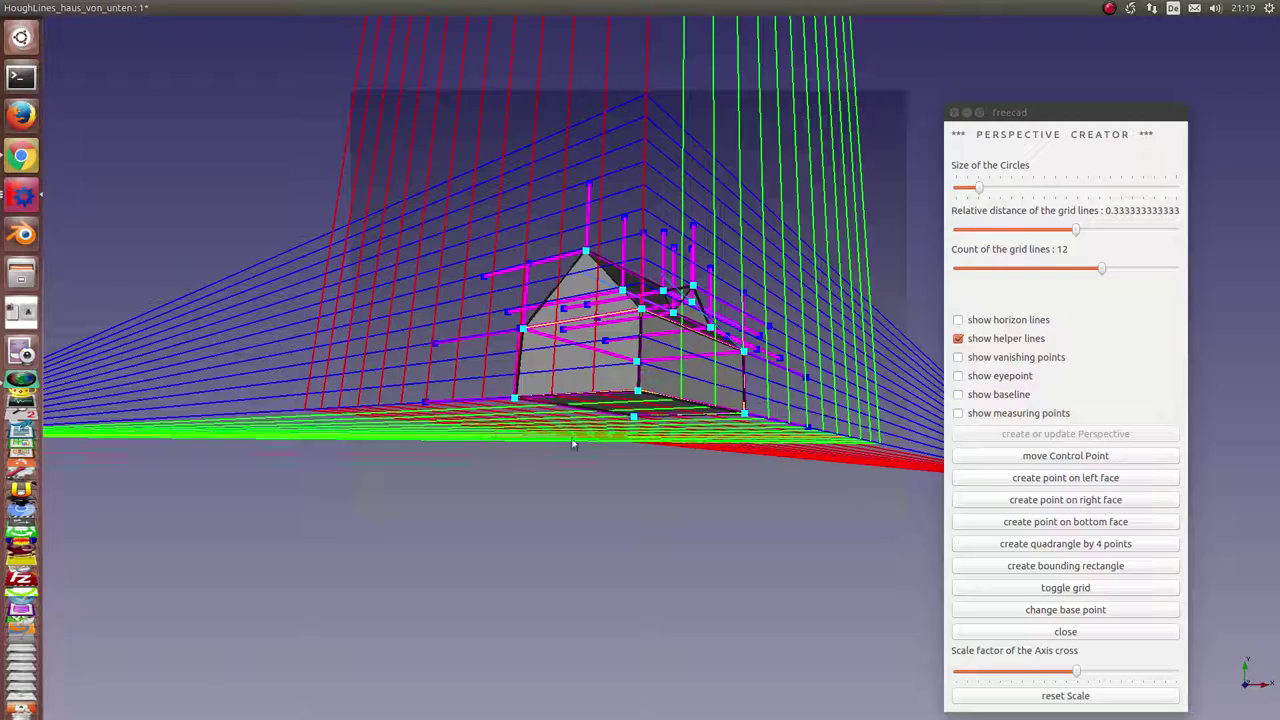
pyautogui.moveTo(575, 407); pyautogui.dragTo(555, 557, button='middle')
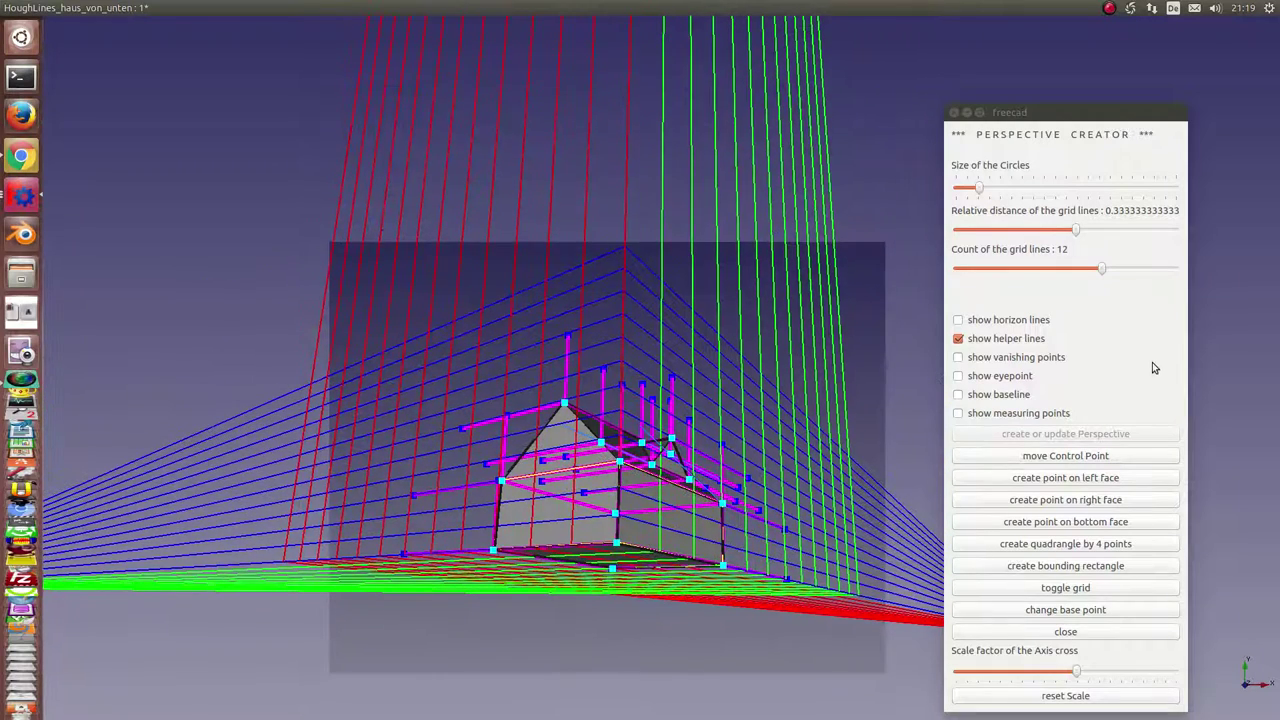
pyautogui.moveTo(1065, 120); pyautogui.dragTo(1065, 46)
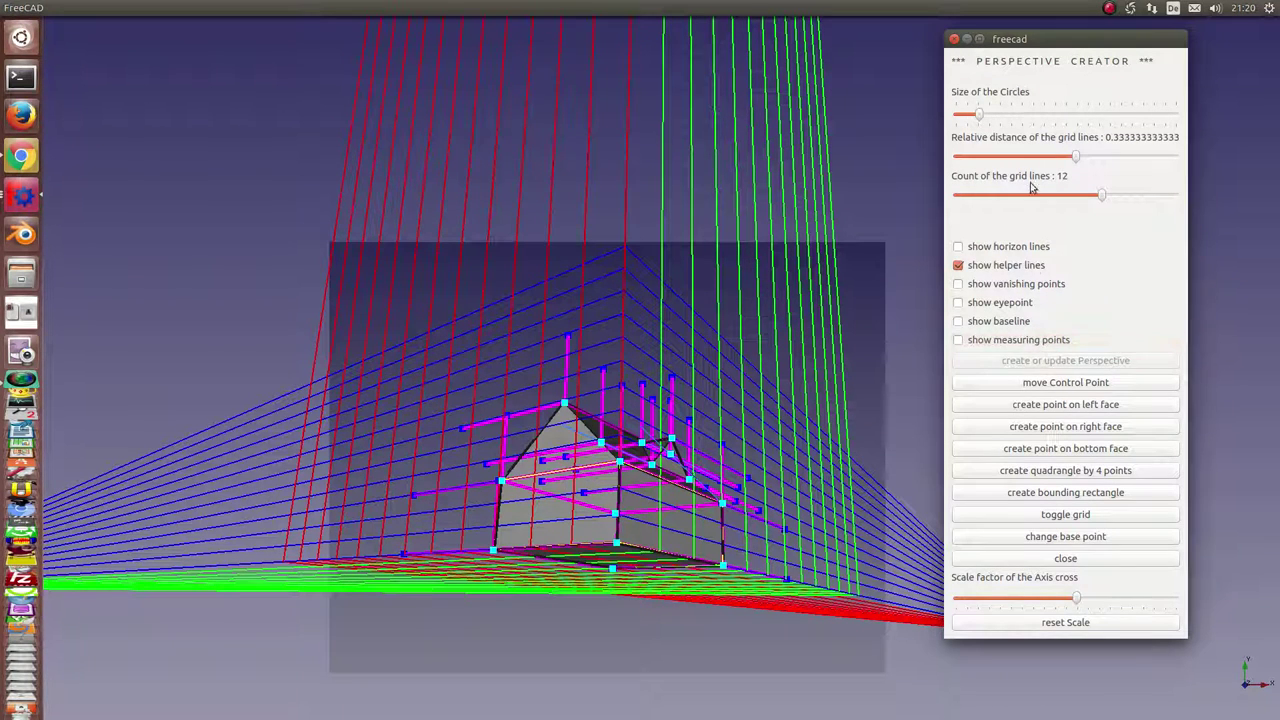
# Change the grid to 20 lines with a relative grid-line distance of 0.5.
pyautogui.click(1103, 197)
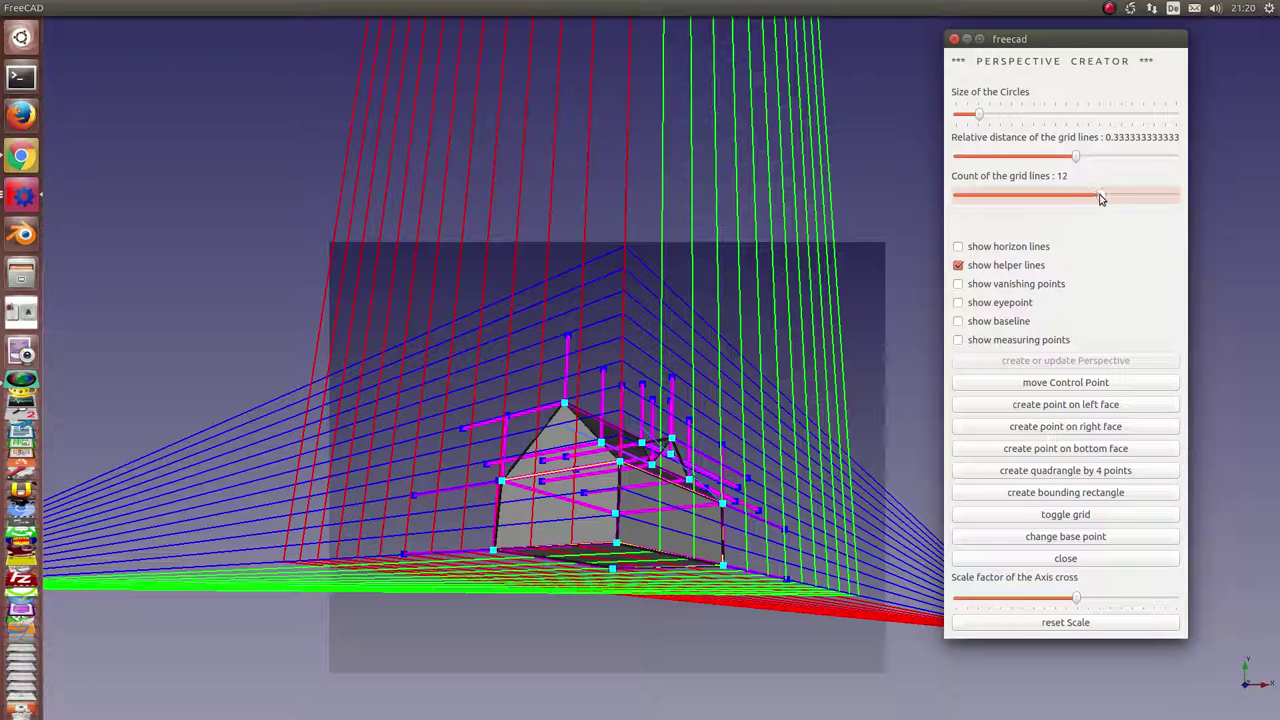
pyautogui.scroll(-5, 1103, 197)
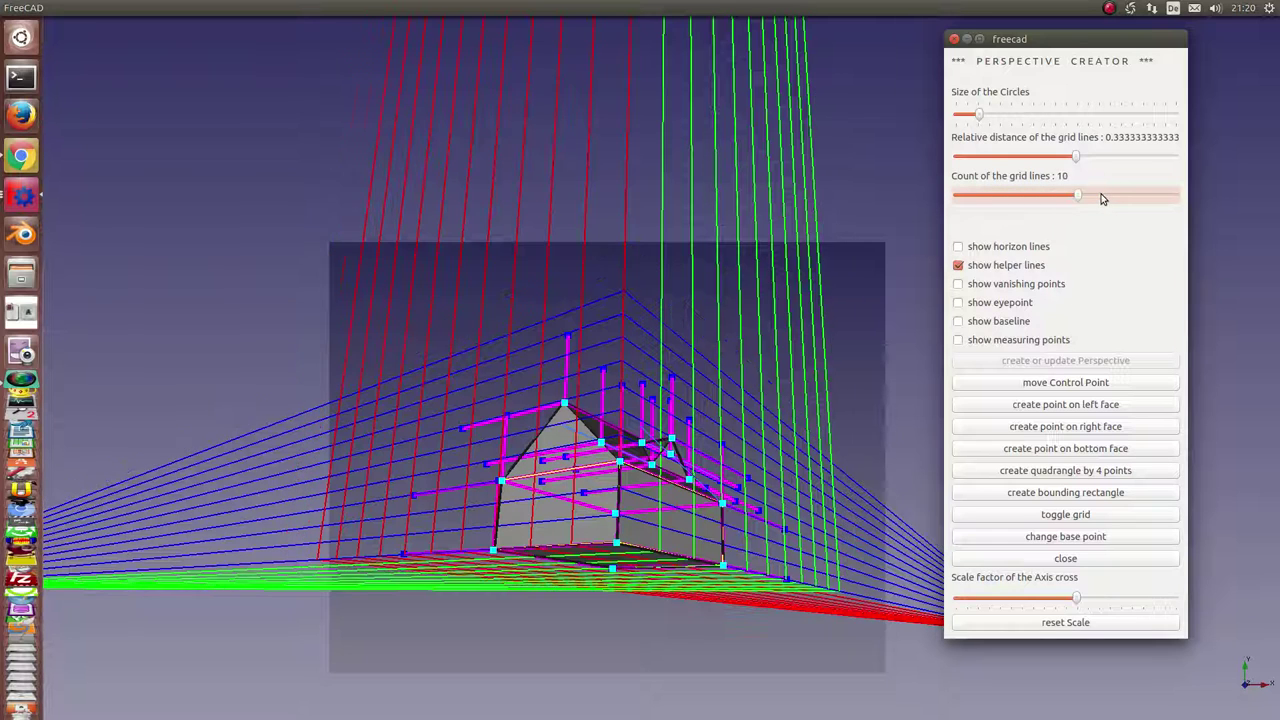
pyautogui.scroll(-3, 1103, 197)
pyautogui.scroll(-2, 1103, 197)
pyautogui.scroll(-1, 1103, 197)
pyautogui.scroll(4, 1103, 197)
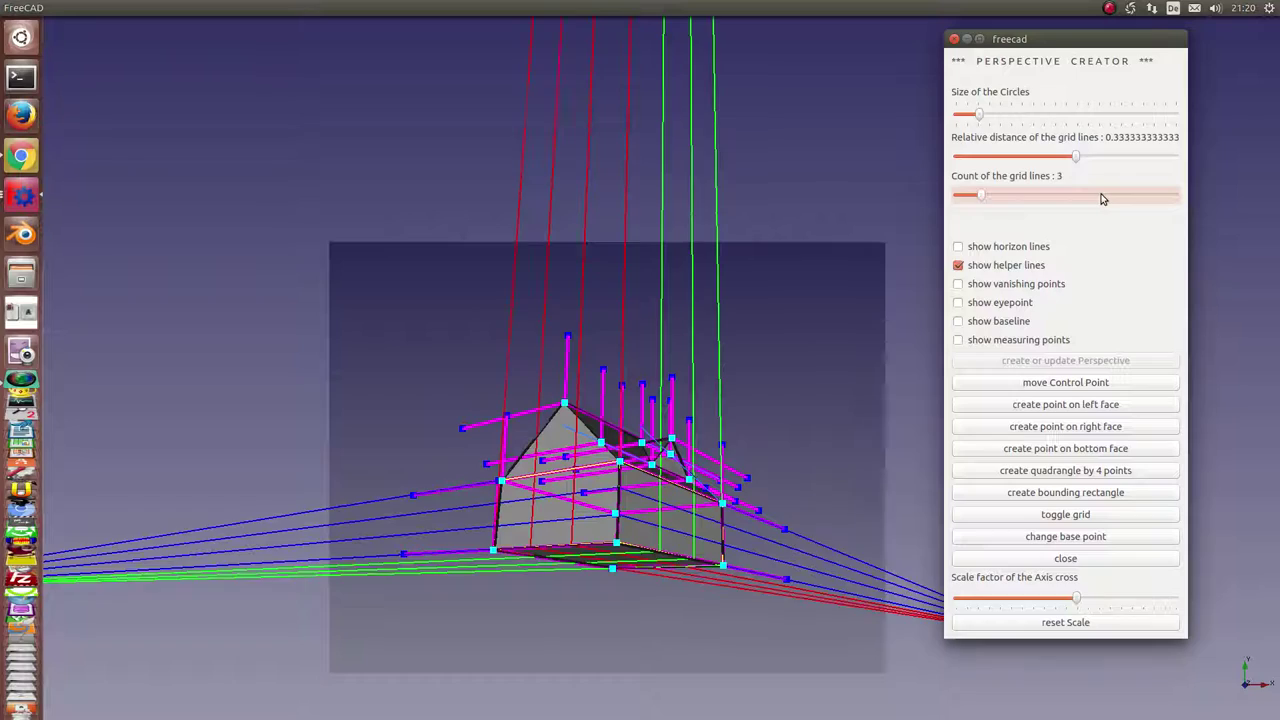
pyautogui.scroll(2, 1103, 197)
pyautogui.scroll(4, 1103, 197)
pyautogui.scroll(4, 1103, 197)
pyautogui.scroll(5, 1103, 197)
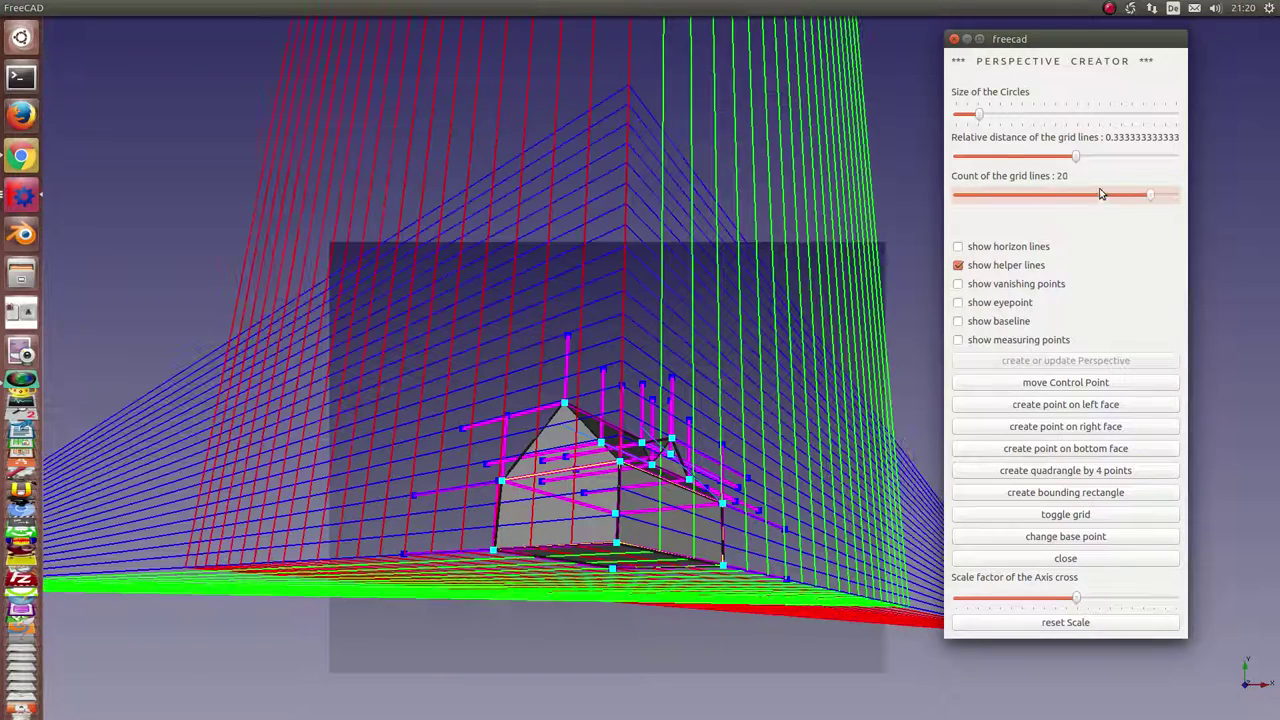
pyautogui.click(1080, 160)
pyautogui.scroll(-2, 1080, 160)
pyautogui.scroll(-1, 1080, 160)
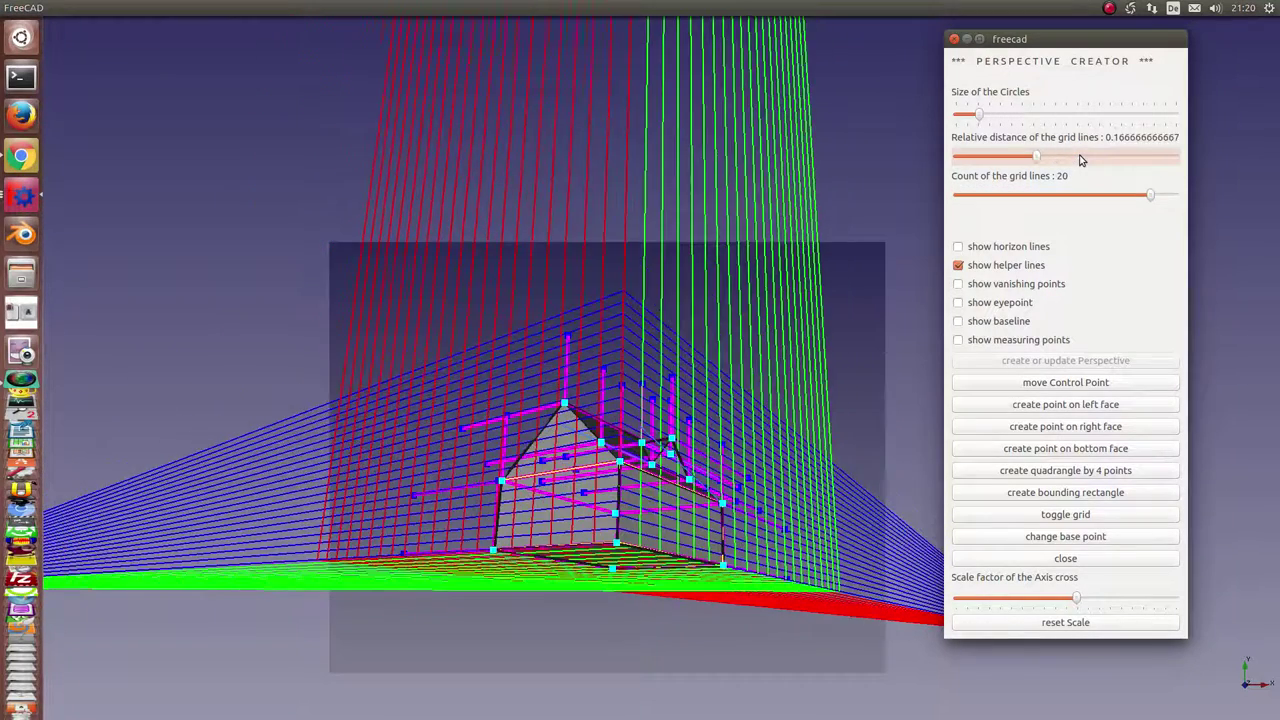
pyautogui.scroll(-1, 1080, 160)
pyautogui.scroll(2, 1080, 160)
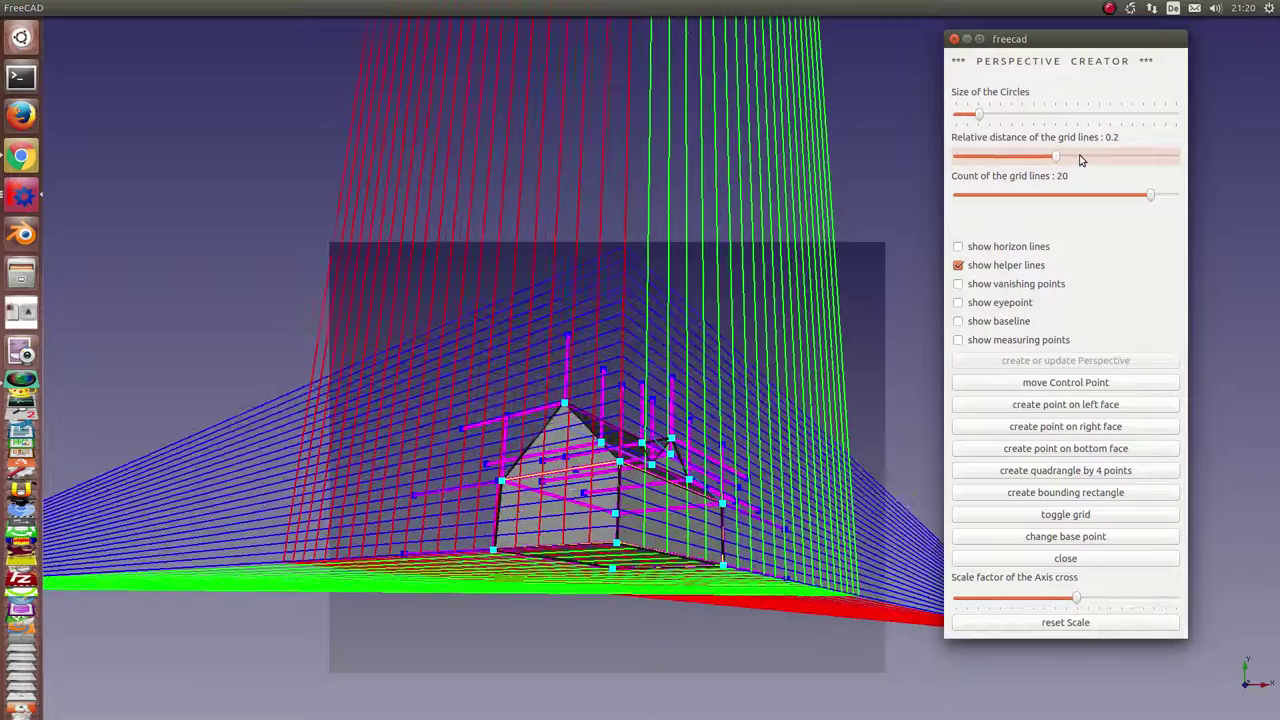
pyautogui.scroll(1, 1080, 160)
pyautogui.scroll(1, 1080, 160)
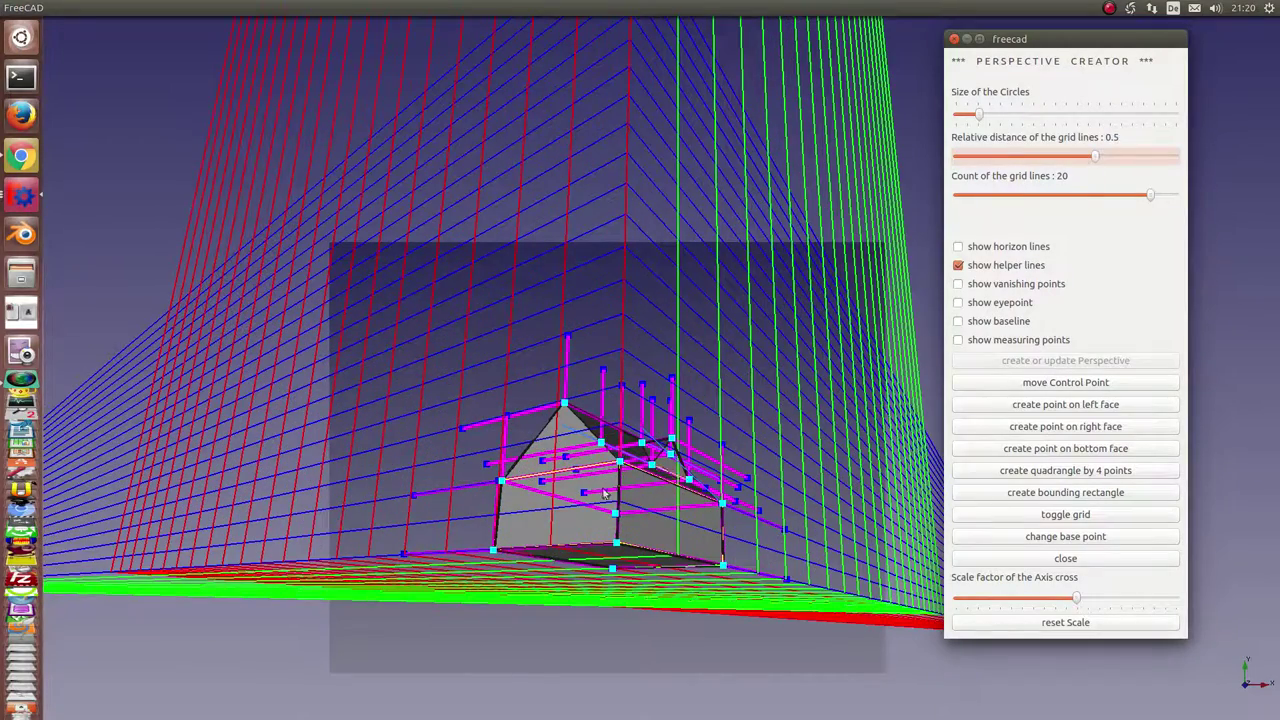
pyautogui.scroll(3, 600, 412)
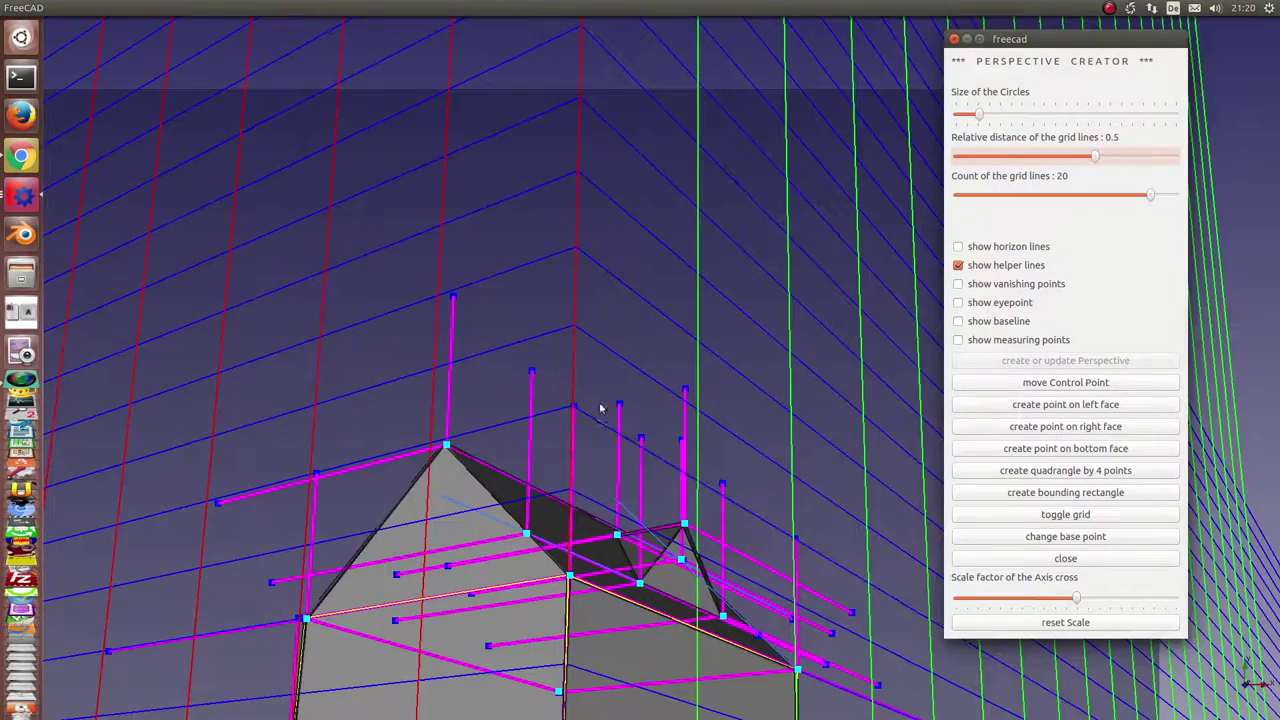
# Select the gable apex point and shrink its axis cross to scale factor 0.0.
pyautogui.click(447, 446)
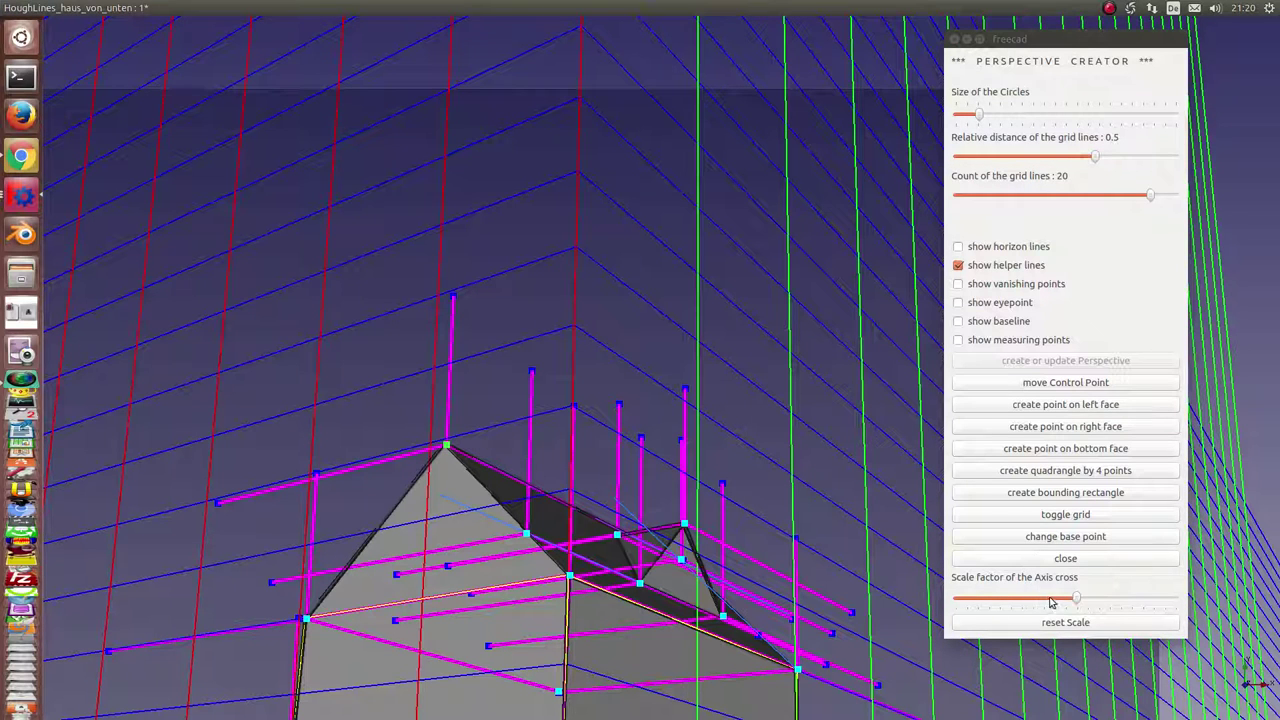
pyautogui.moveTo(1067, 600); pyautogui.dragTo(1067, 597)
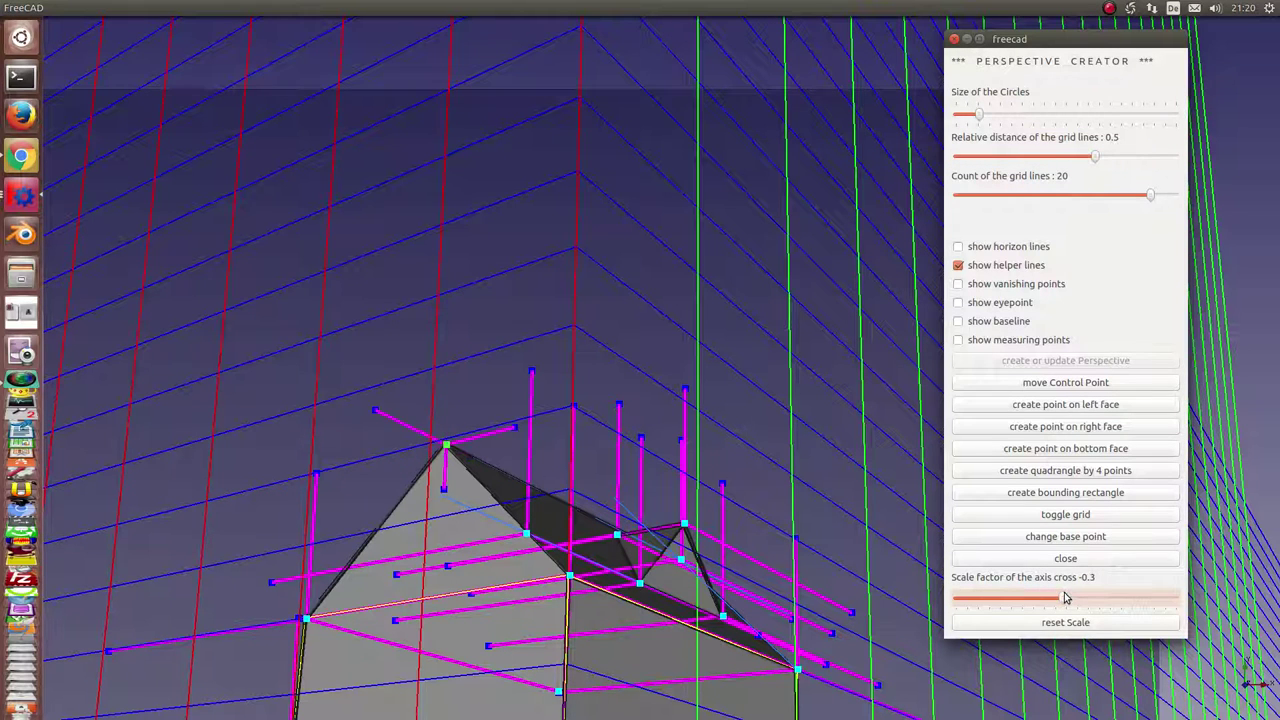
pyautogui.scroll(-2, 1067, 597)
pyautogui.scroll(-3, 1067, 597)
pyautogui.scroll(-2, 1067, 597)
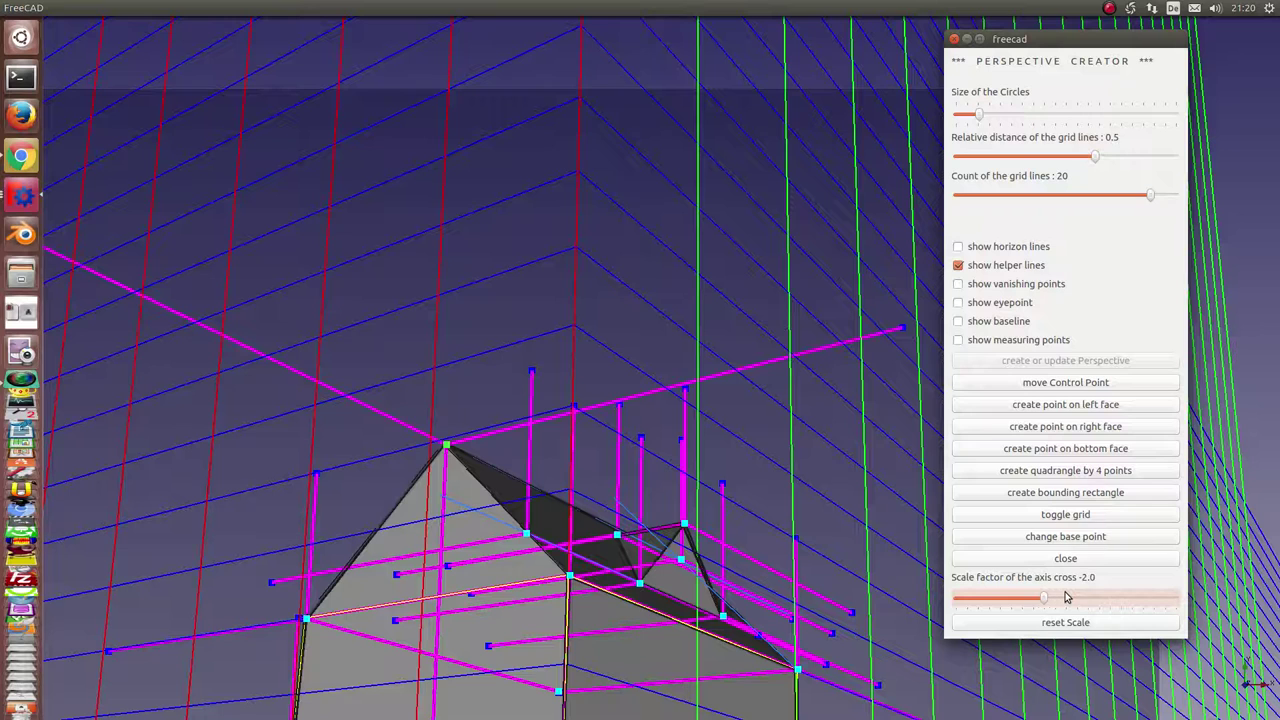
pyautogui.scroll(2, 1067, 597)
pyautogui.scroll(5, 1067, 597)
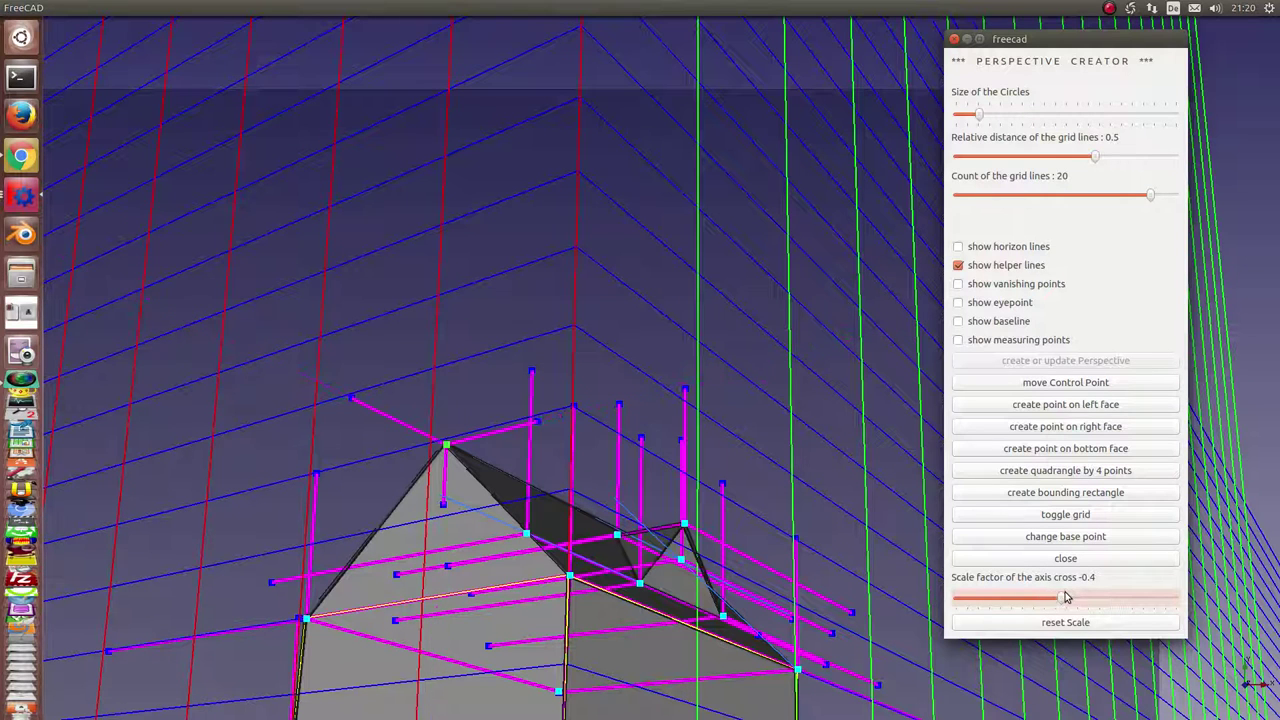
pyautogui.scroll(2, 1067, 597)
pyautogui.scroll(1, 1067, 597)
pyautogui.scroll(1, 1067, 597)
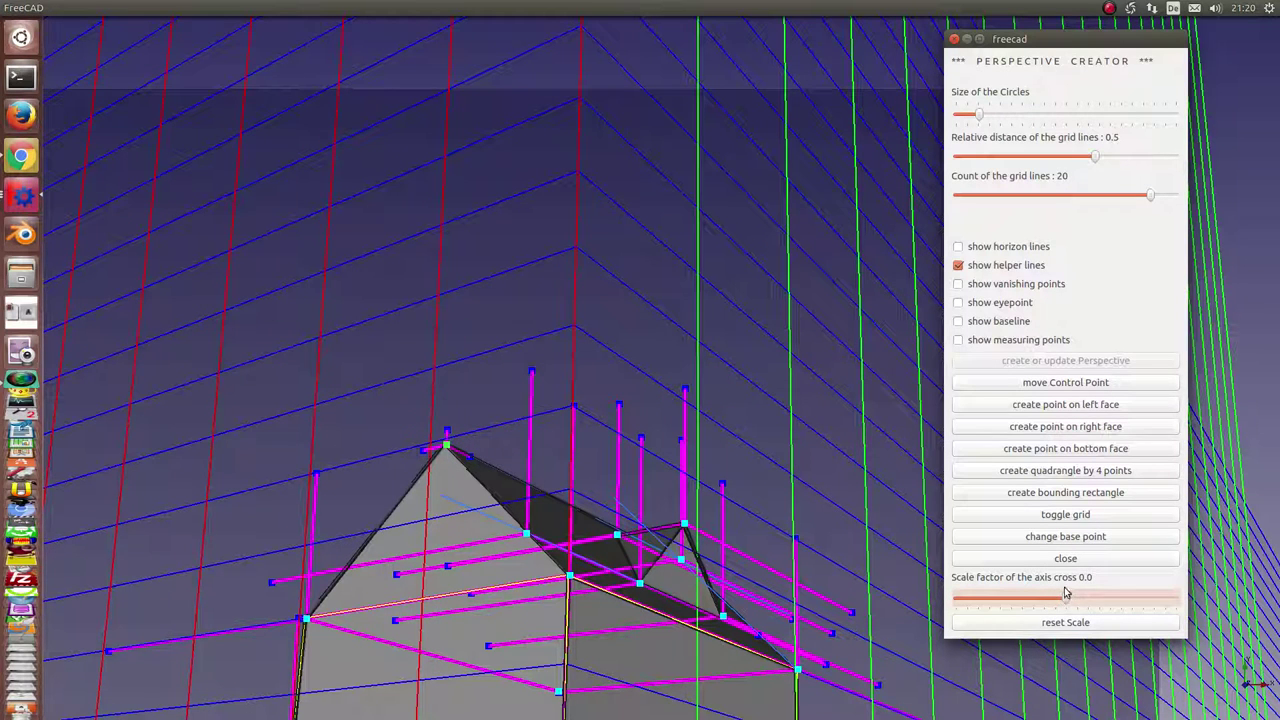